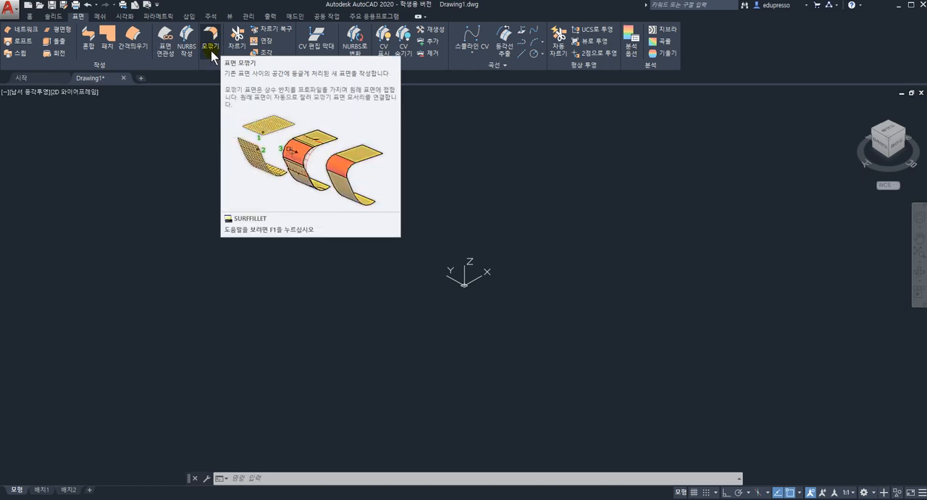
Draw a 300 by 300 rectangle on the ground plane, starting near the origin
click(30, 16)
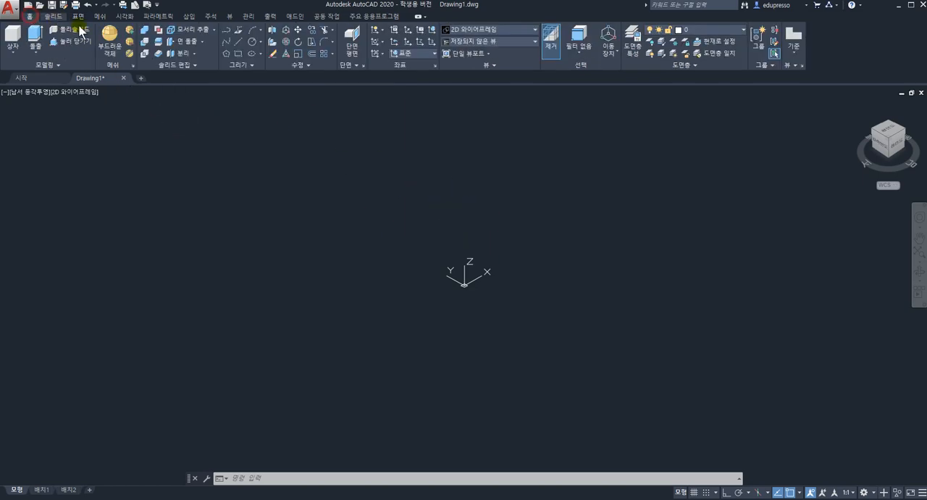
click(252, 65)
click(237, 54)
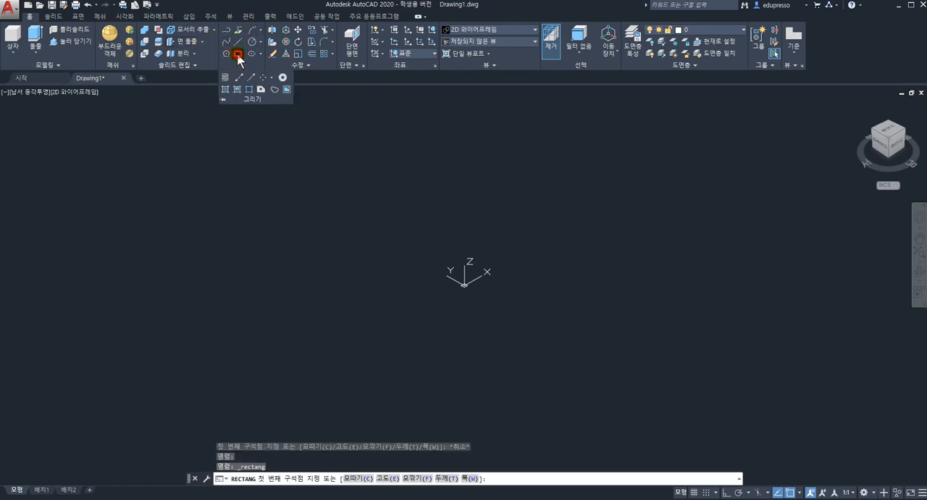
click(502, 299)
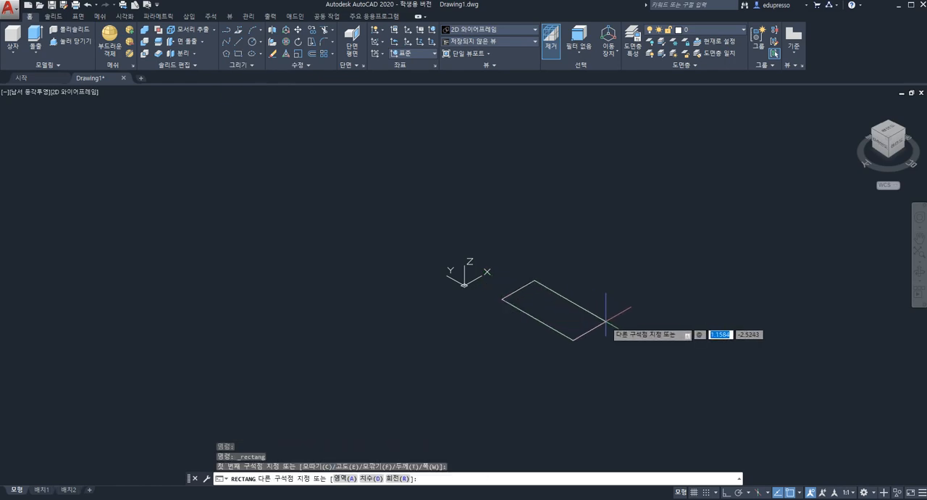
text(300)
key(Tab)
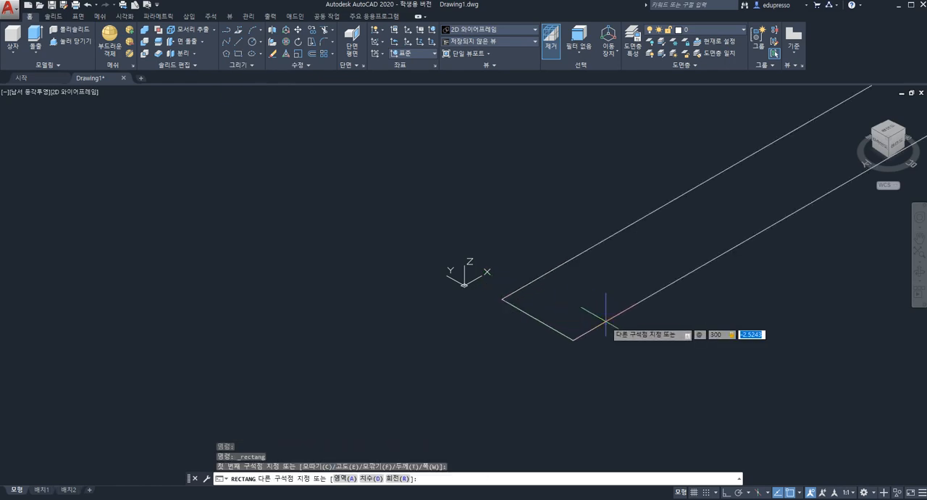
text(300)
key(Return)
Examine the whole rectangle by fitting the view to the drawing extents
scroll(604, 313, up, 5)
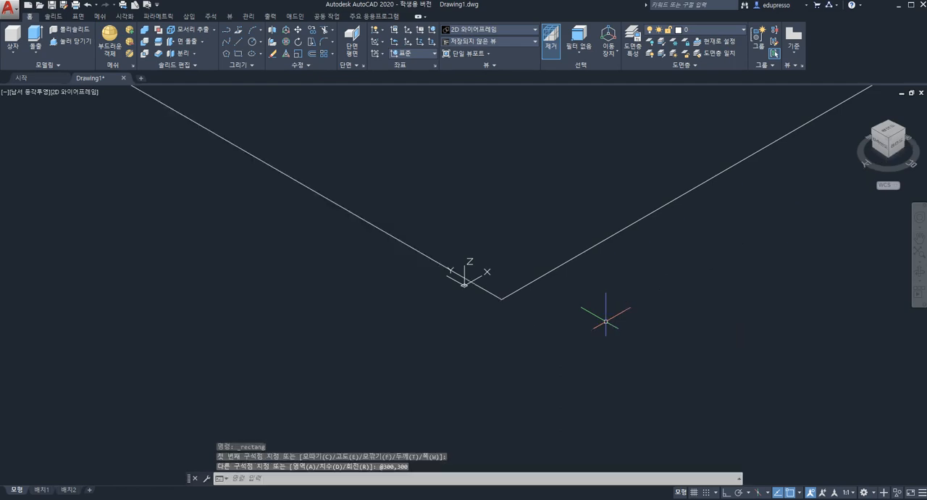
scroll(602, 306, down, 2)
scroll(572, 275, up, 3)
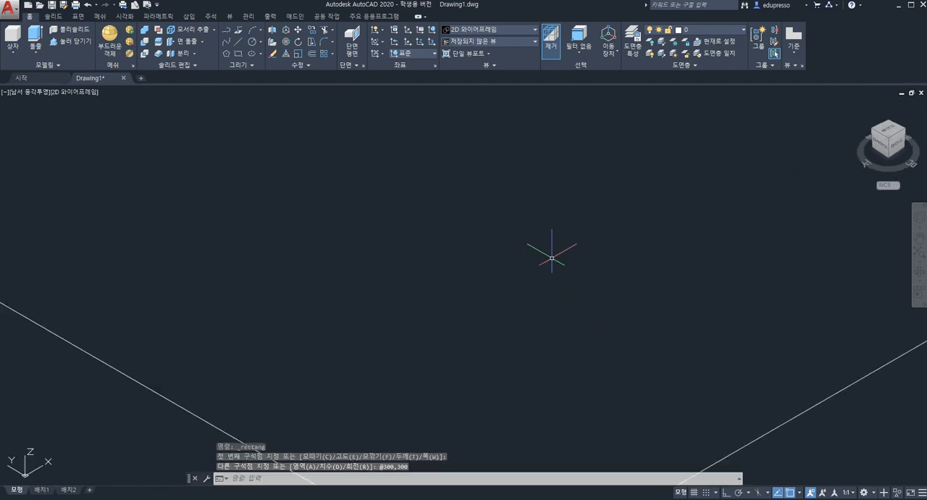
scroll(548, 255, down, 6)
scroll(517, 266, up, 5)
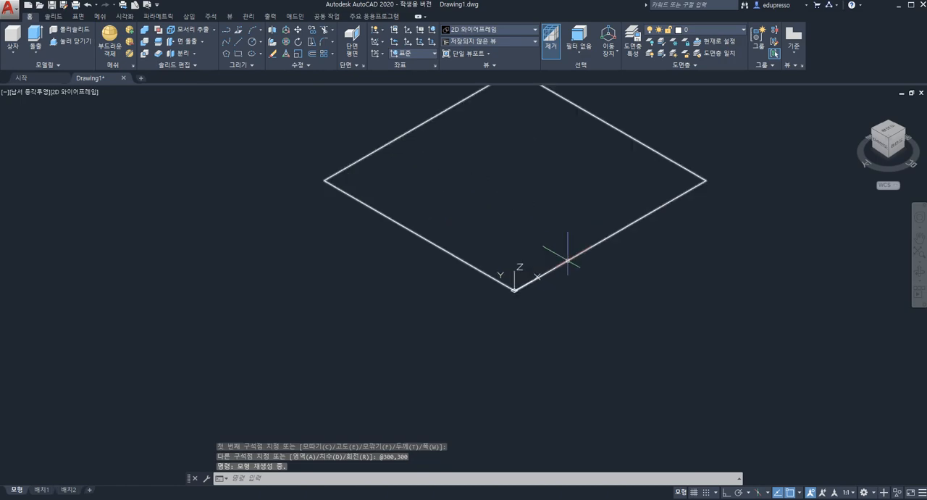
scroll(536, 253, down, 4)
middle_drag(549, 248, 452, 305)
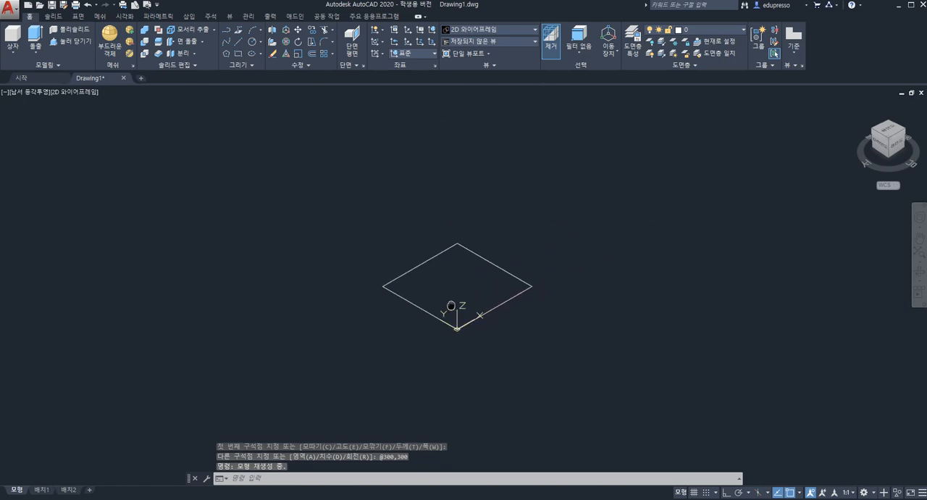
middle_click(476, 295)
middle_click(477, 295)
scroll(477, 294, down, 2)
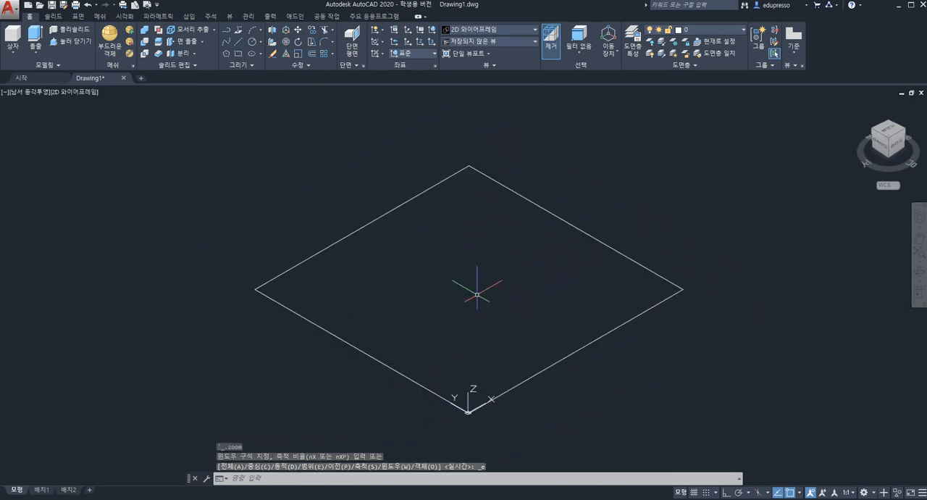
Extrude the square outline as a surface to a height of 300
click(76, 16)
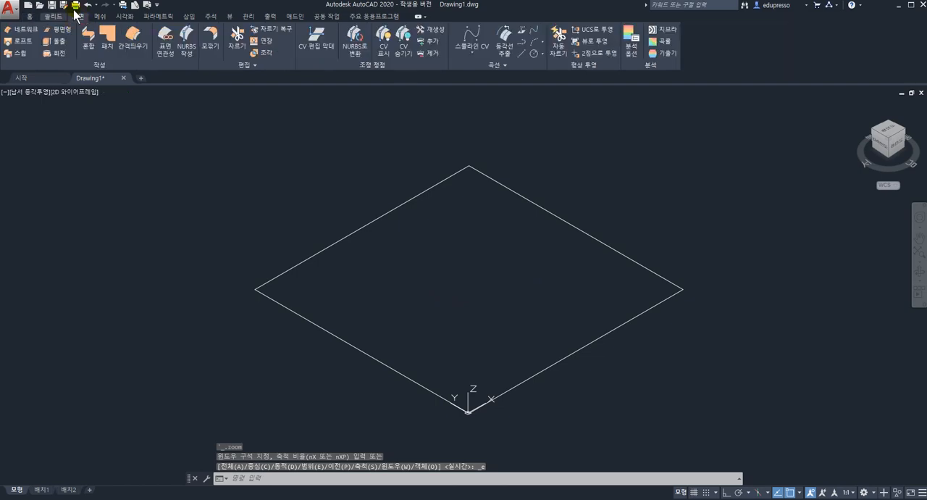
click(58, 45)
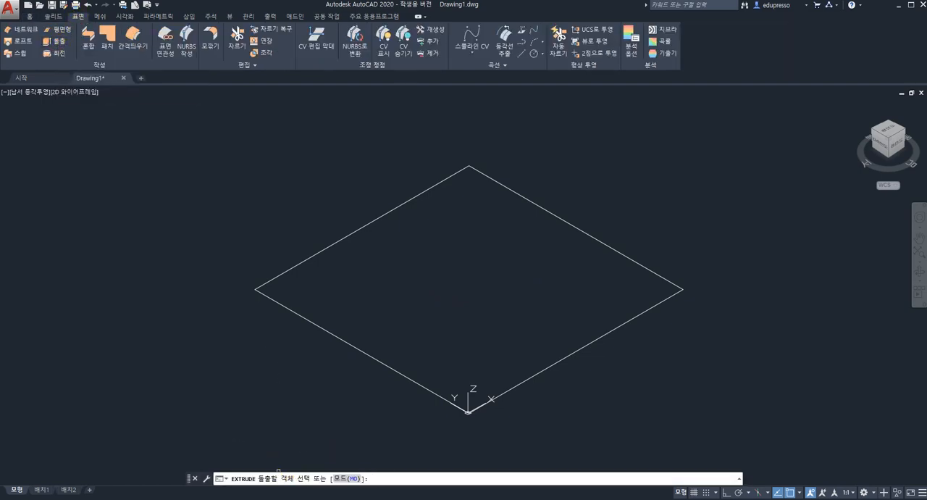
click(521, 382)
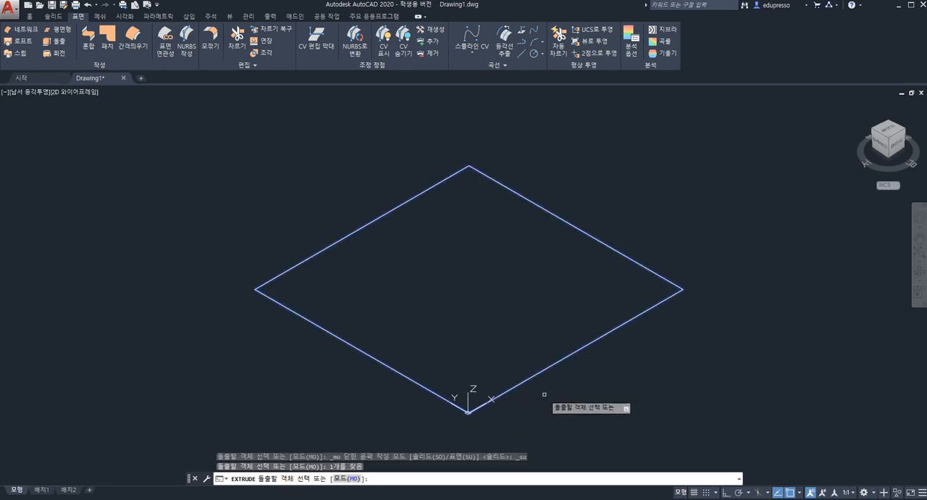
key(Return)
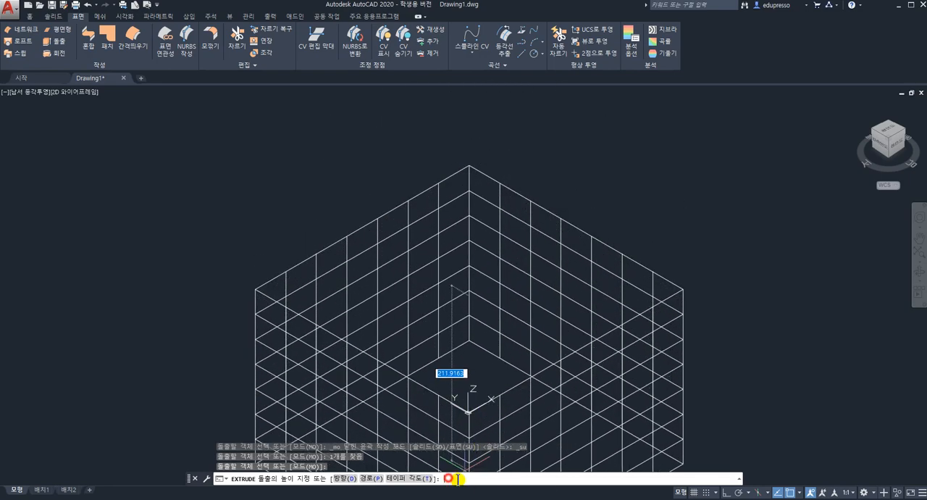
text(300)
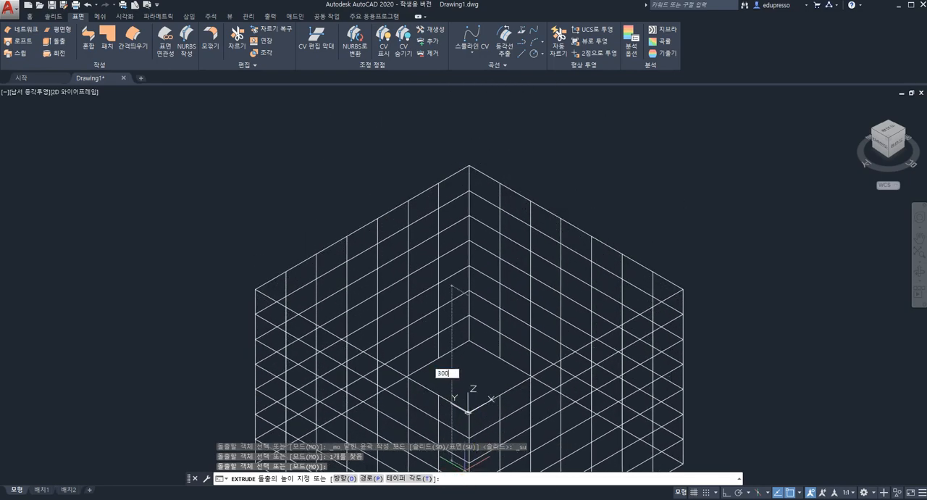
key(Return)
Display the extruded surface box in the Conceptual (개념) visual style and orbit around it
scroll(521, 362, down, 5)
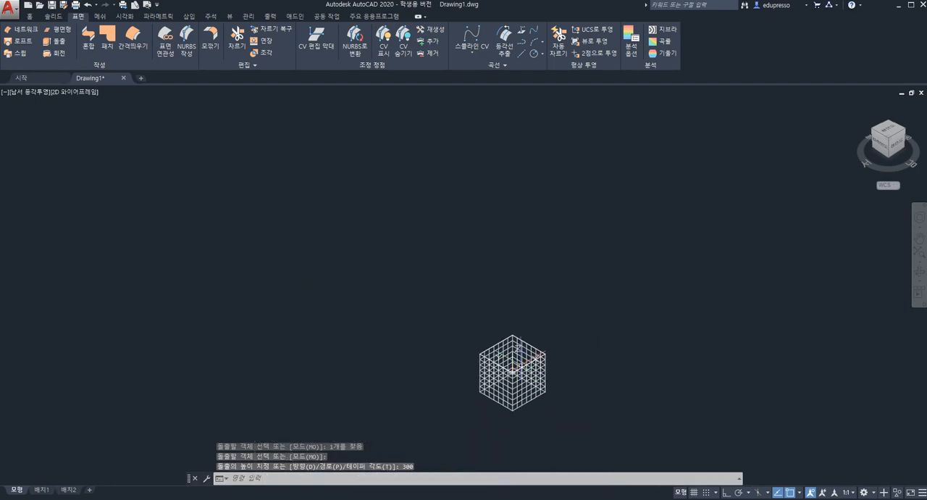
scroll(523, 360, up, 4)
scroll(523, 360, down, 2)
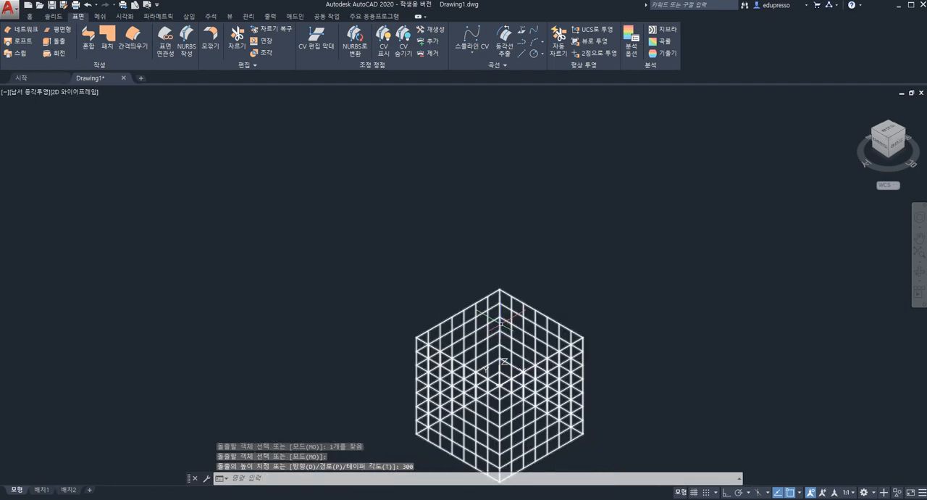
shift+middle_drag(505, 360, 458, 255)
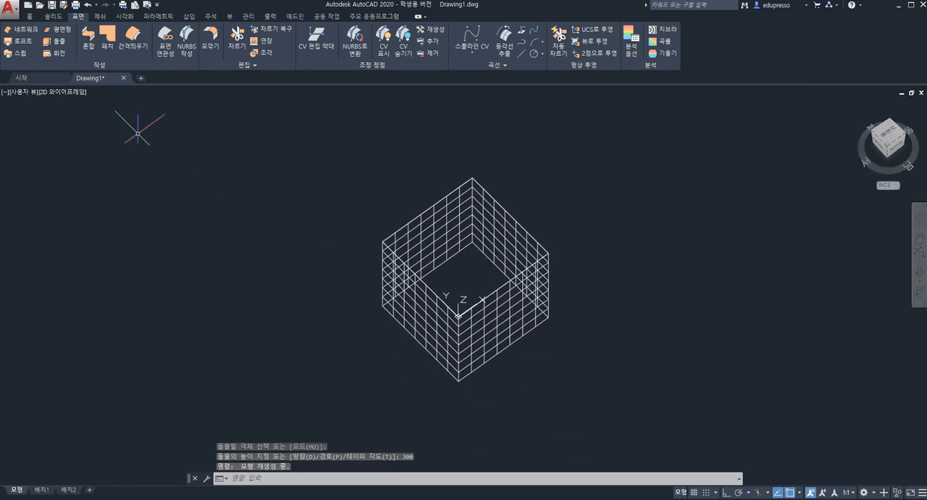
click(61, 92)
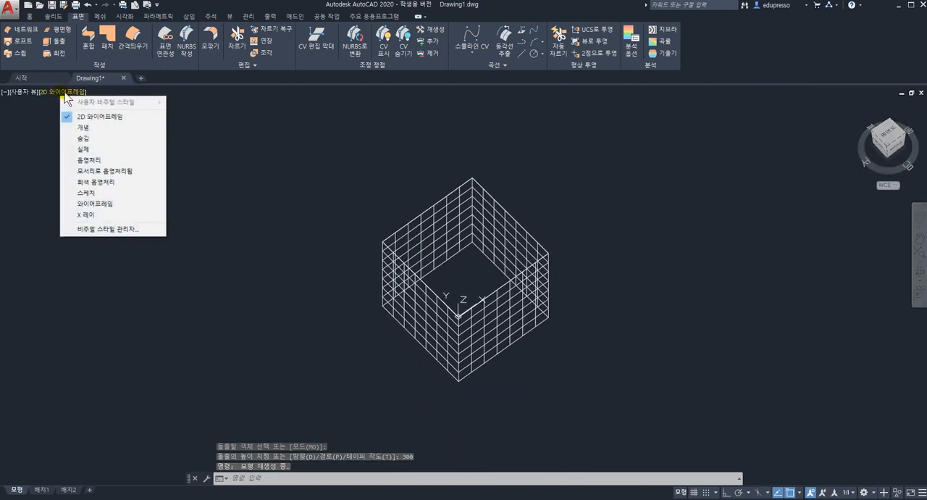
click(92, 129)
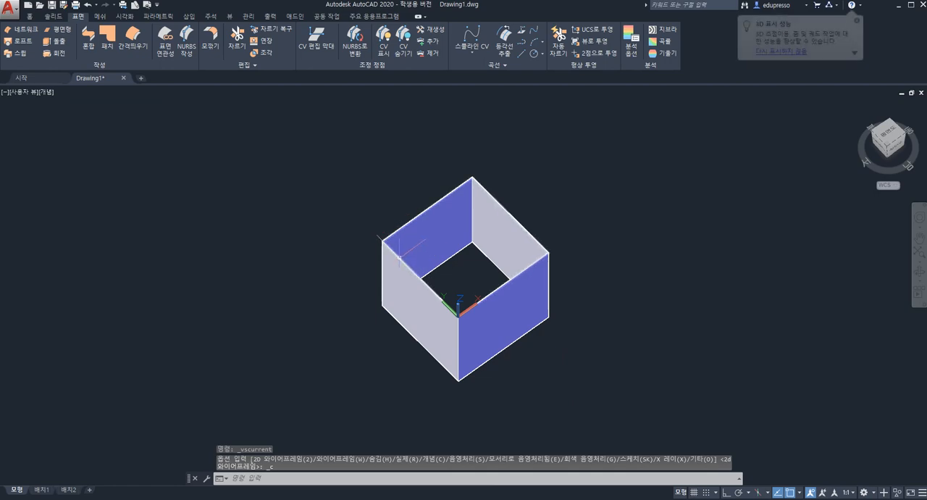
mouse_move(403, 255)
shift+middle_down()
mouse_move(428, 272)
mouse_move(387, 240)
mouse_move(385, 269)
mouse_move(441, 253)
mouse_move(404, 257)
mouse_move(397, 273)
mouse_move(424, 246)
mouse_move(416, 267)
shift+middle_up()
scroll(396, 251, down, 3)
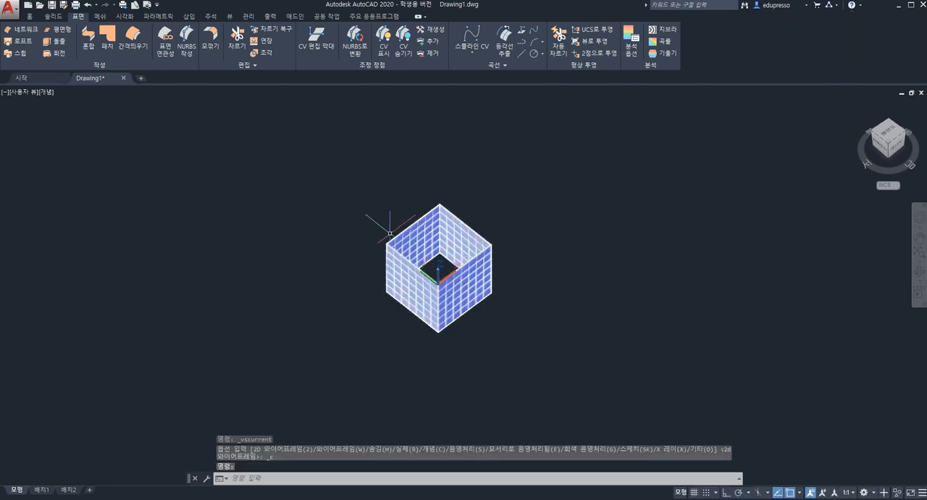
Explode the extruded surface box into its component surfaces
click(30, 16)
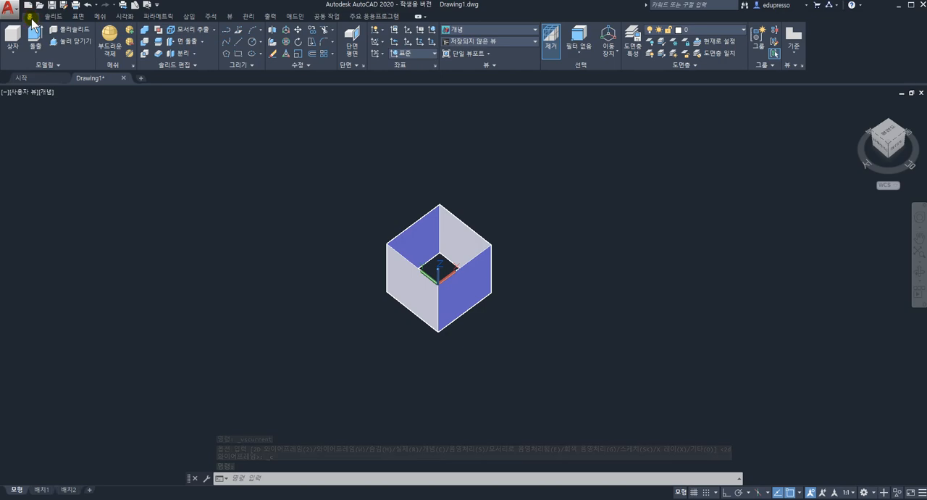
click(254, 66)
click(308, 66)
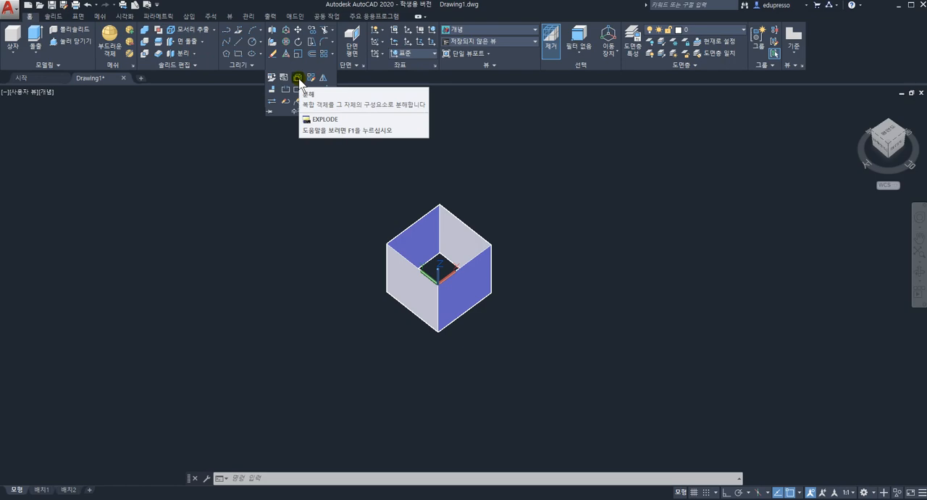
click(298, 78)
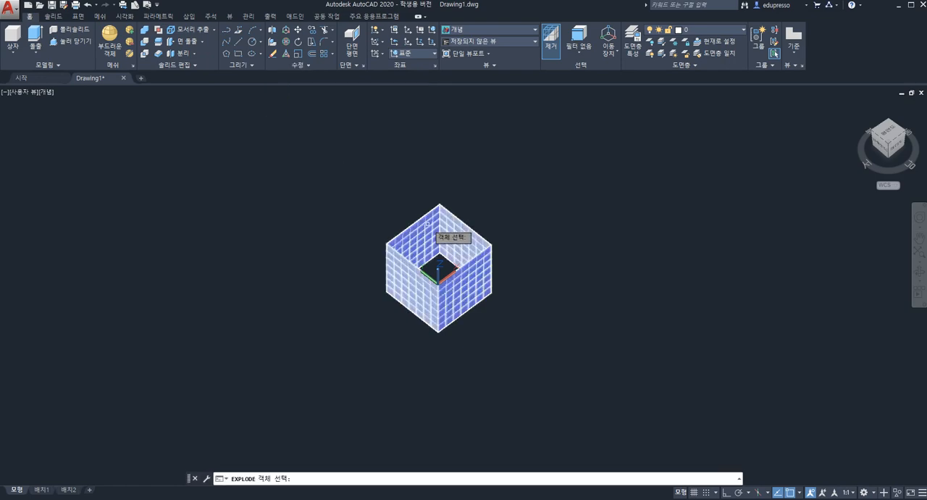
click(442, 239)
key(Return)
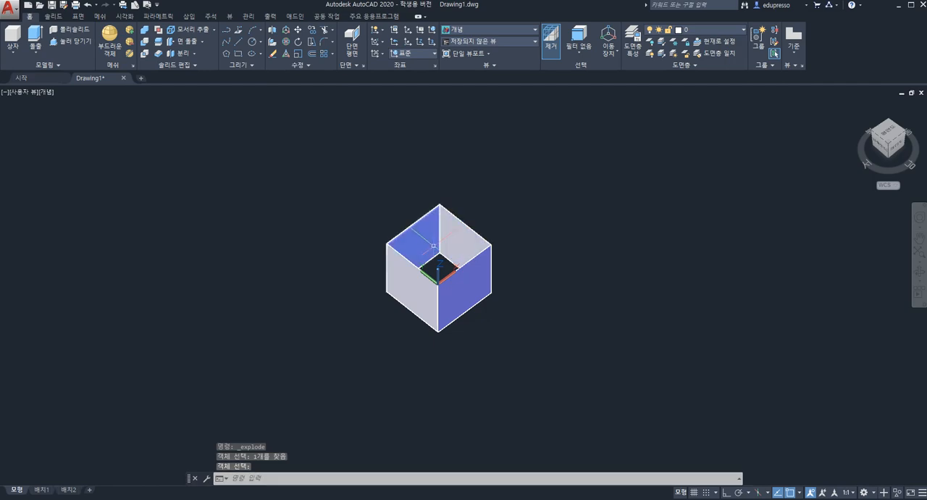
Select the box's four walls one at a time to check that they are separate surfaces, and clear the selection
key(Escape)
click(425, 239)
click(477, 247)
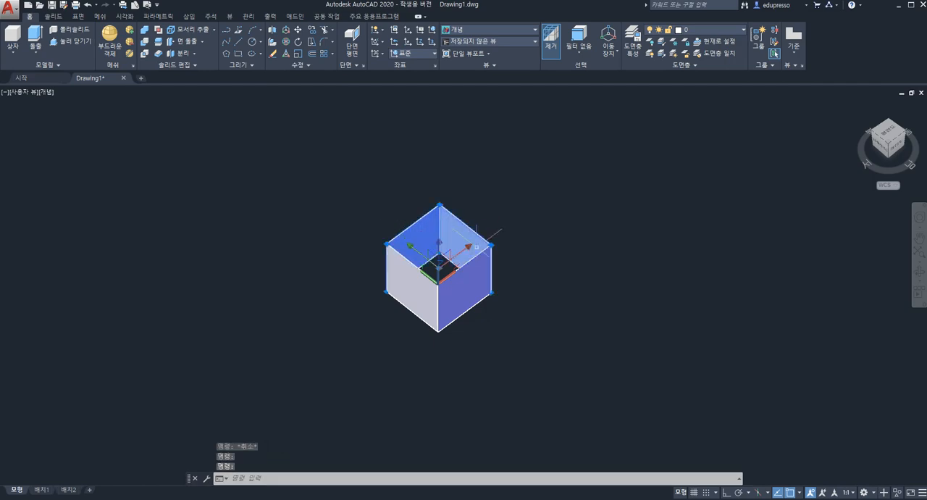
click(412, 286)
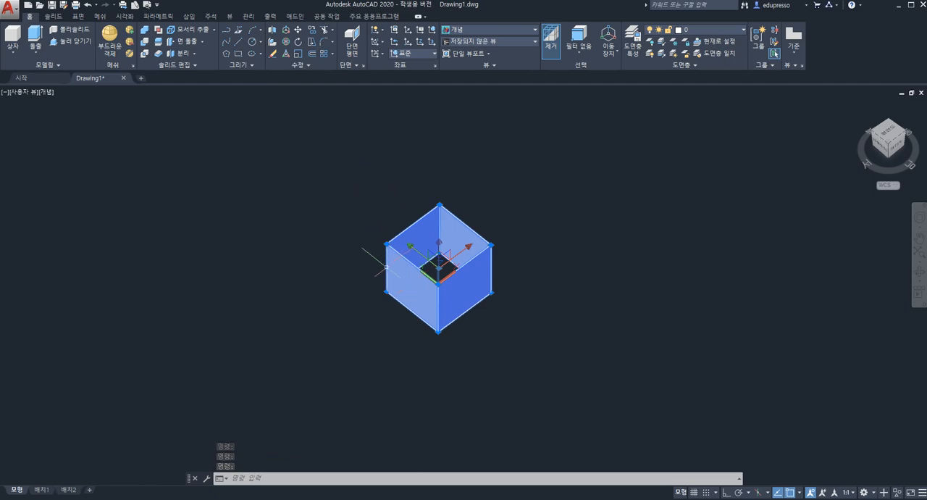
key(Escape)
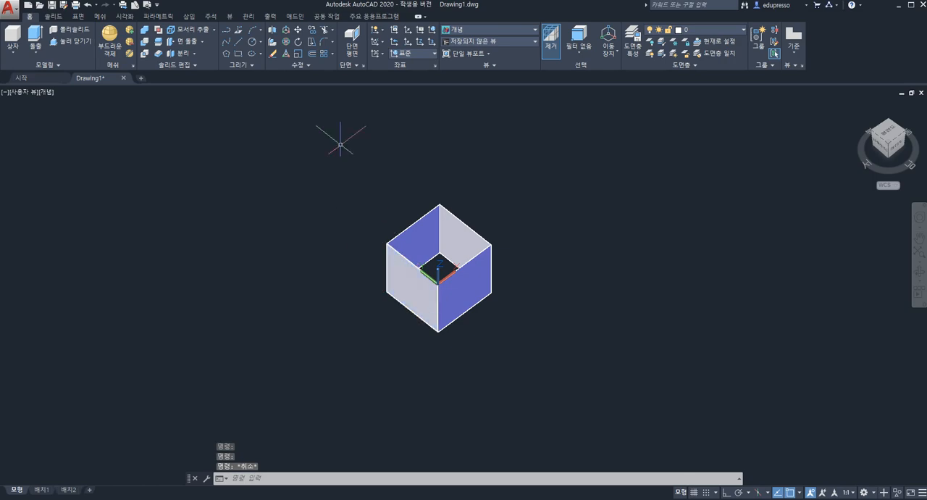
Apply a surface fillet with radius 30 between the two front walls that meet at the origin corner
click(78, 16)
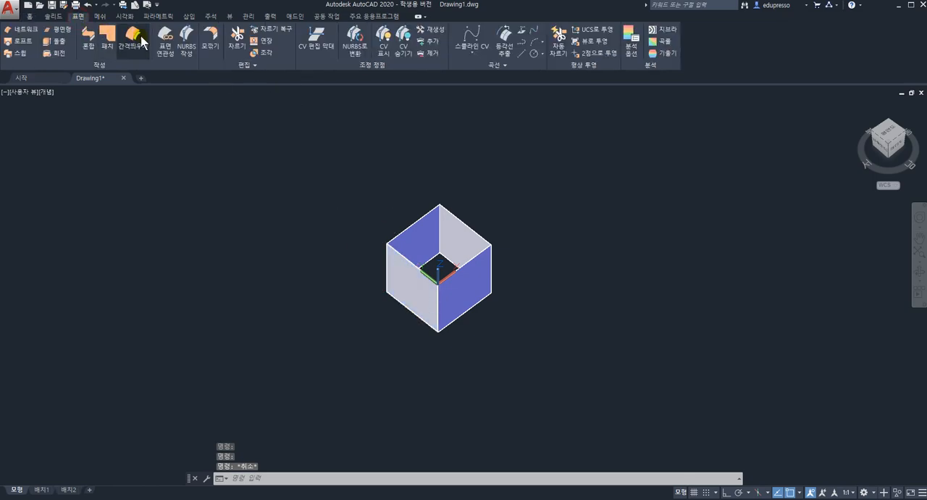
click(209, 48)
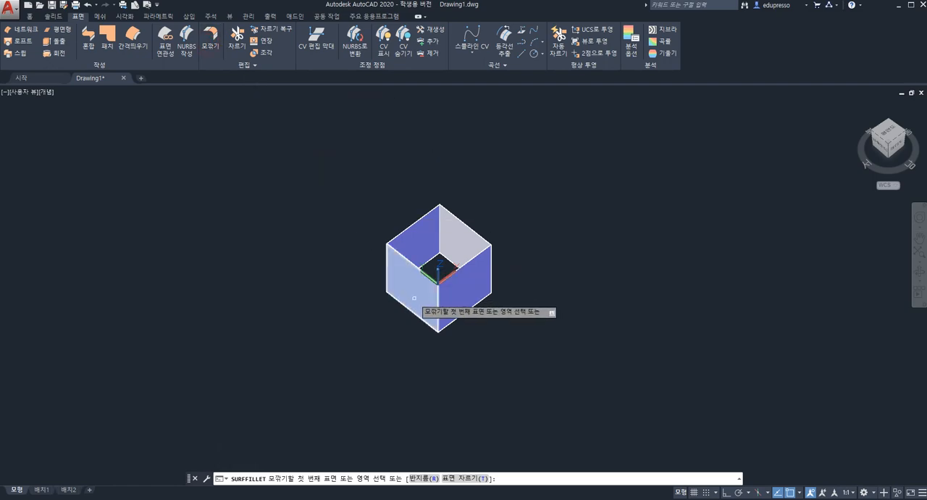
scroll(413, 296, up, 3)
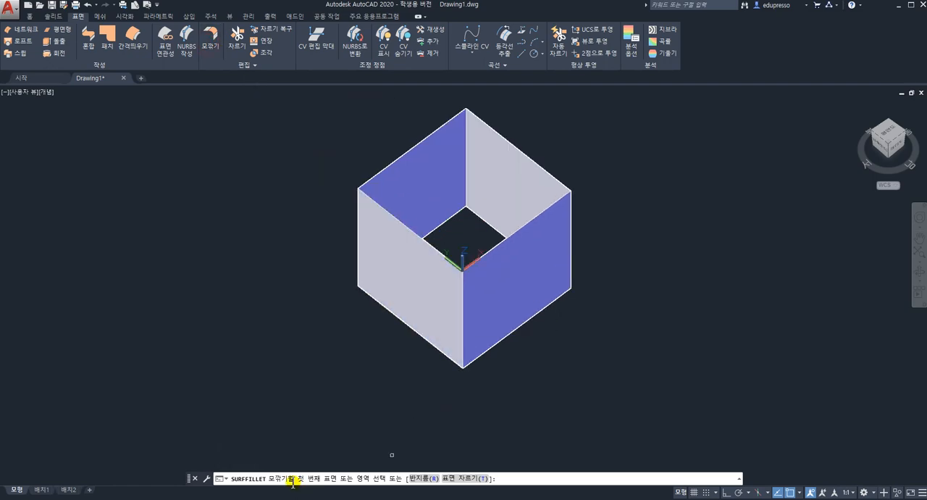
click(418, 478)
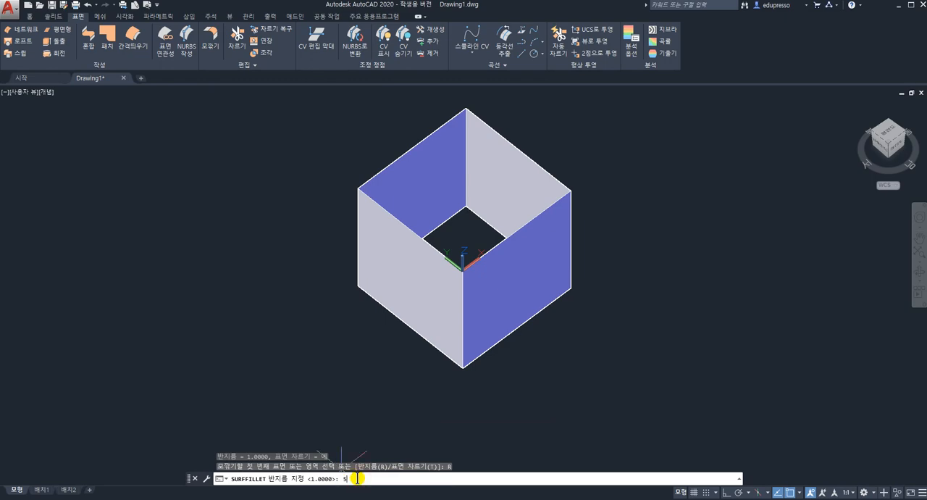
key(Return)
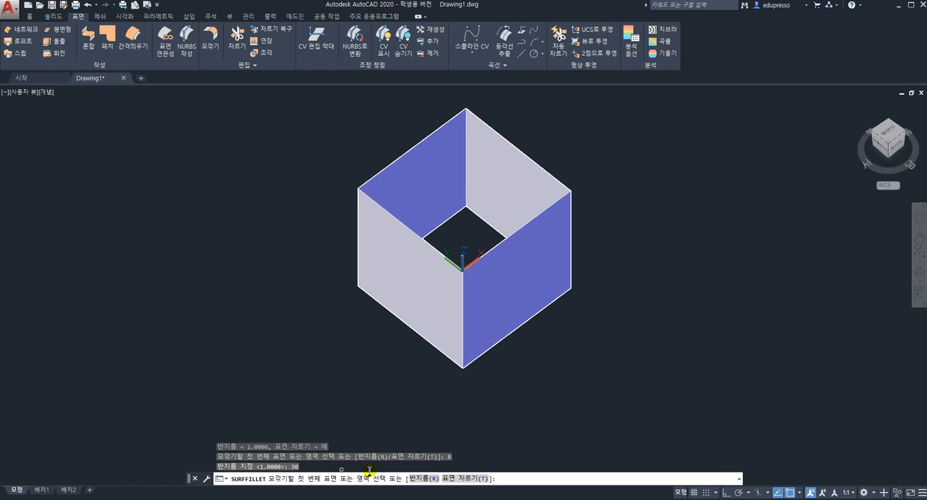
click(420, 293)
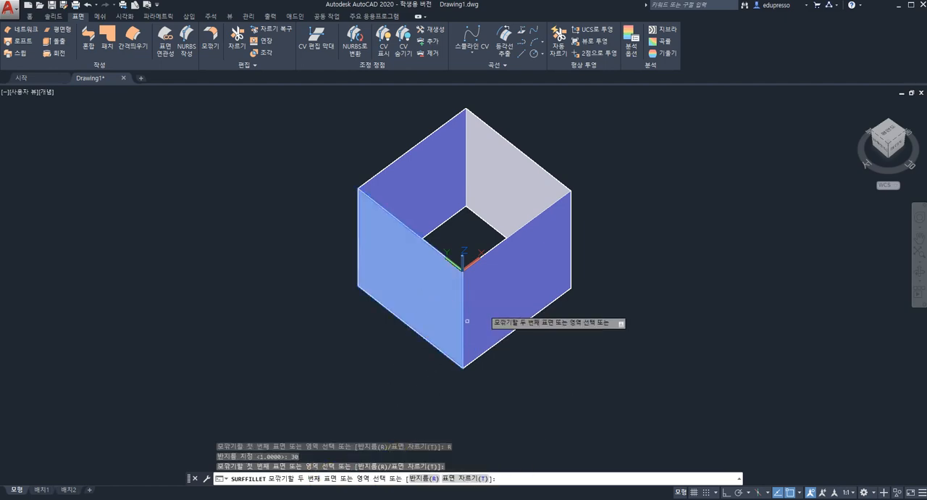
click(505, 297)
click(505, 297)
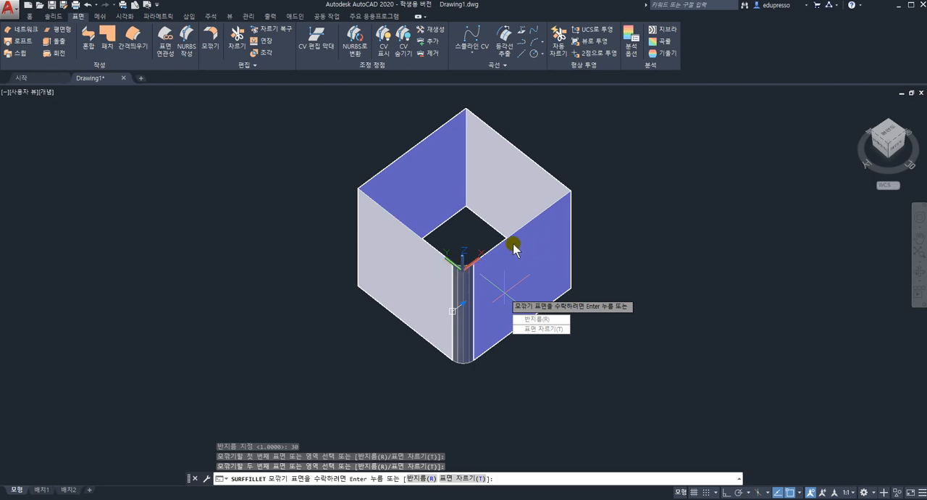
scroll(506, 289, down, 3)
shift+middle_drag(512, 248, 441, 262)
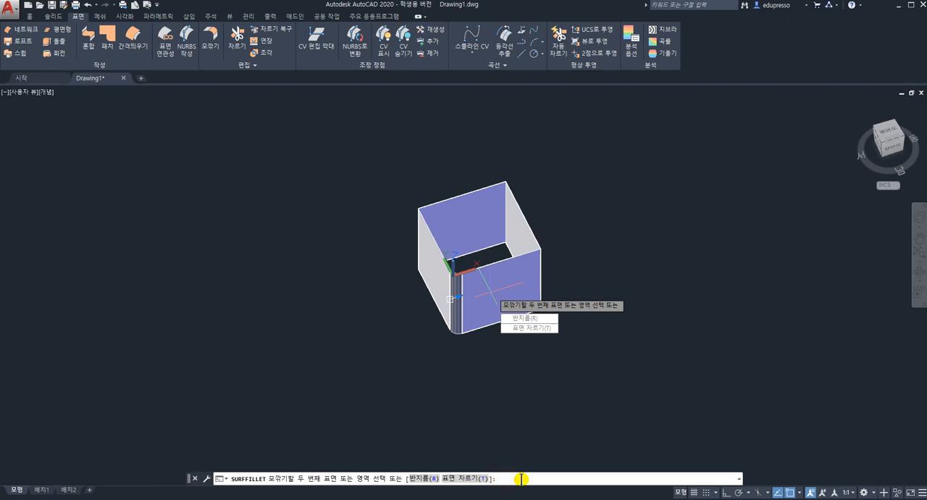
Apply a surface fillet with radius 30 between the wall along the X axis and the adjoining wall at its far end
click(208, 40)
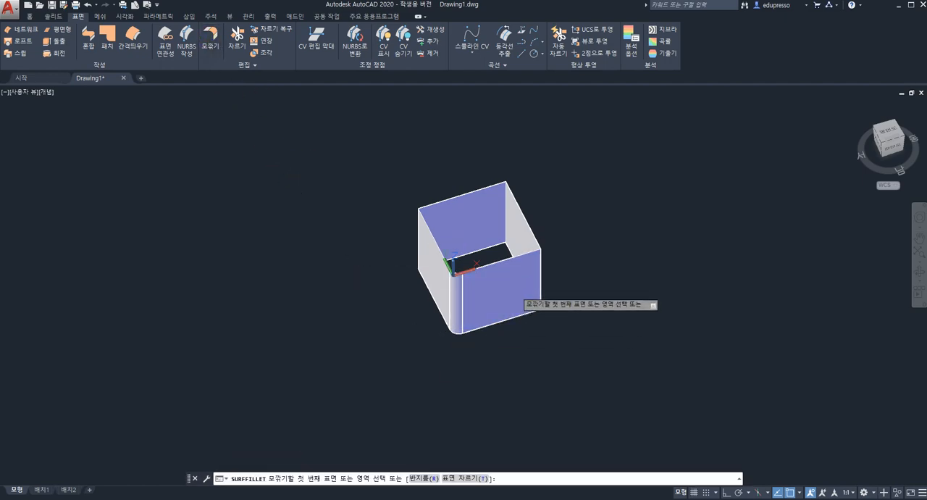
click(519, 288)
click(524, 227)
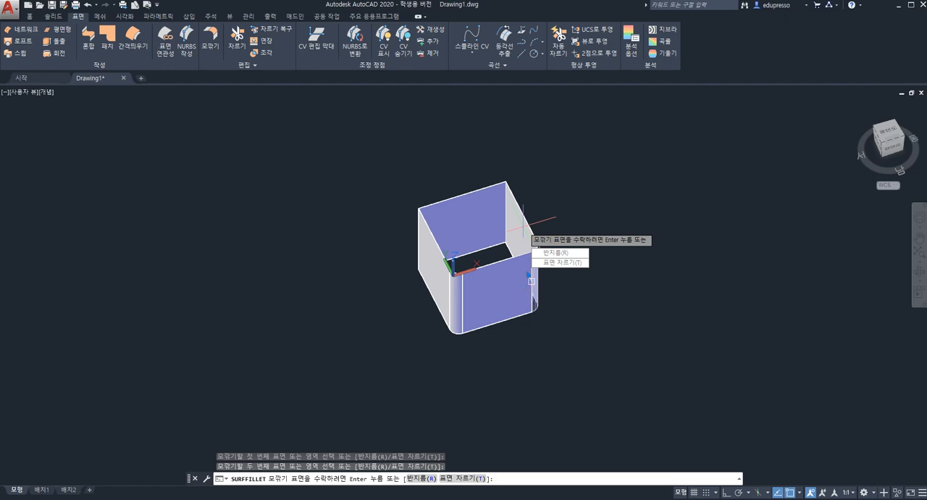
shift+right_click(496, 293)
click(466, 328)
middle_drag(491, 304, 312, 316)
scroll(463, 331, up, 4)
scroll(316, 314, down, 1)
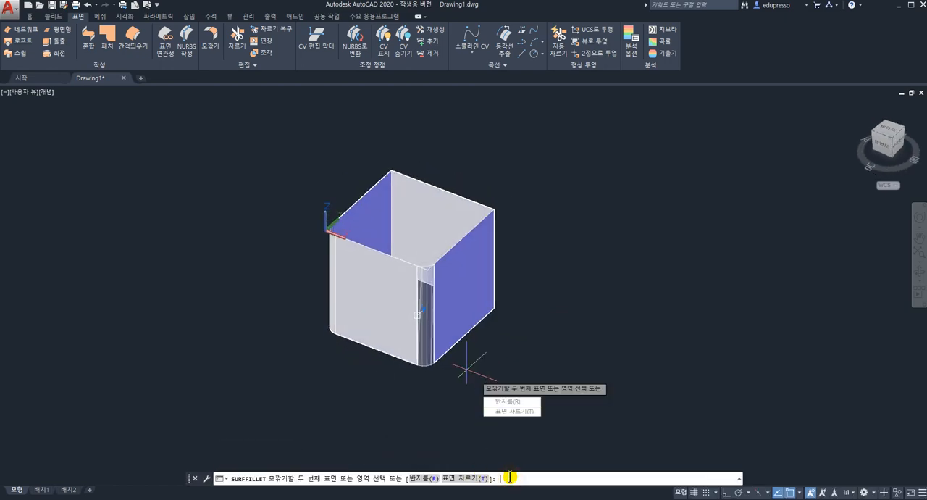
key(Escape)
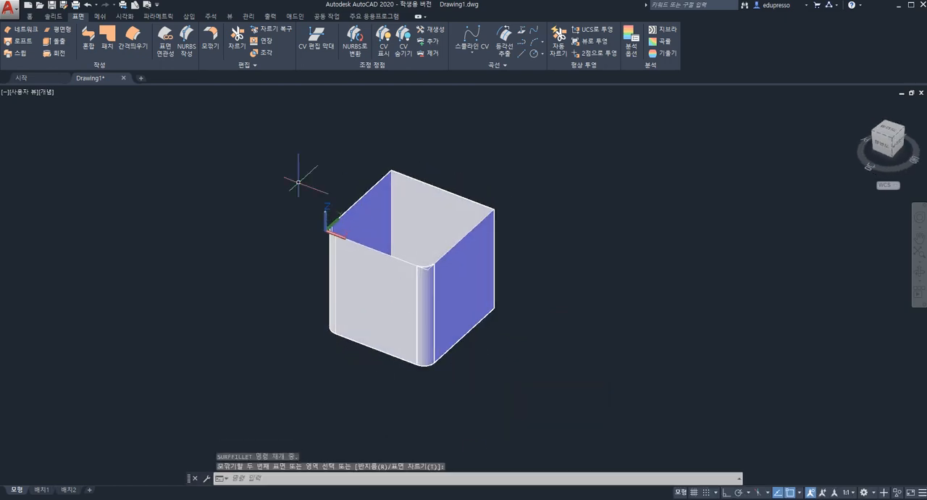
Apply a surface fillet with radius 60 to the two walls meeting at the corner diagonally opposite the origin
click(211, 45)
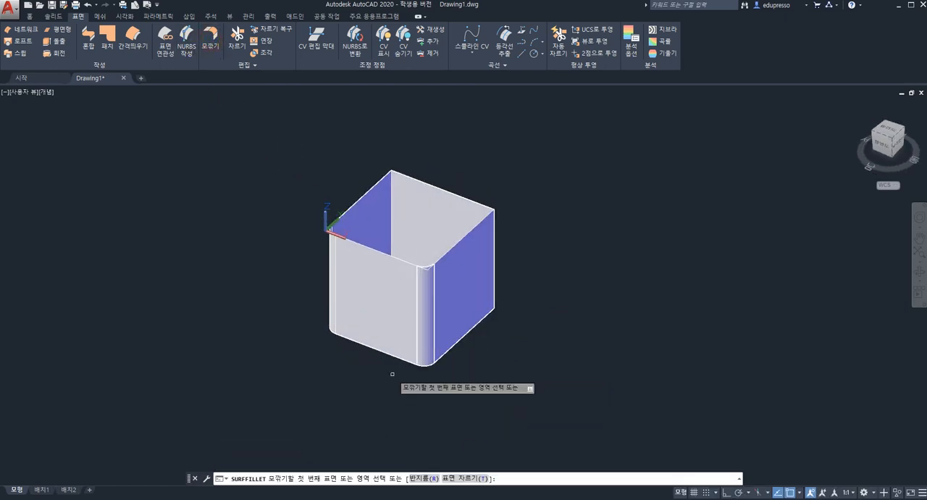
click(426, 478)
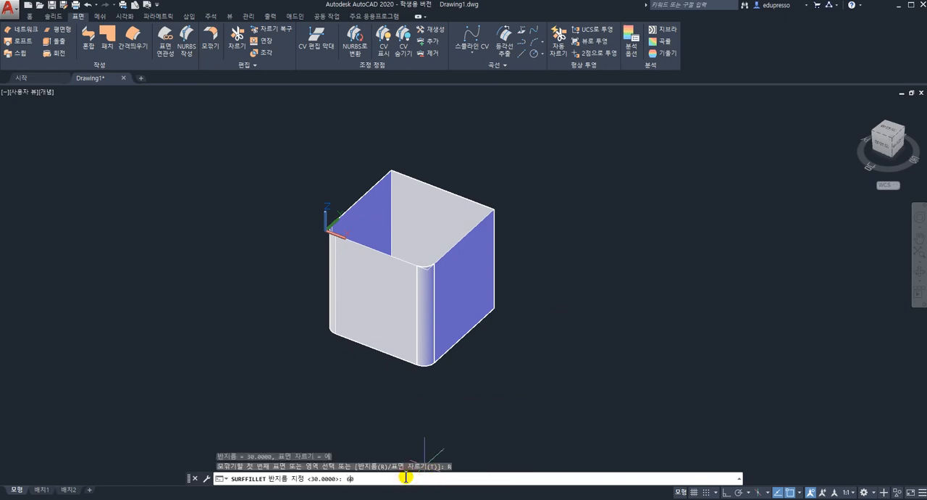
key(Return)
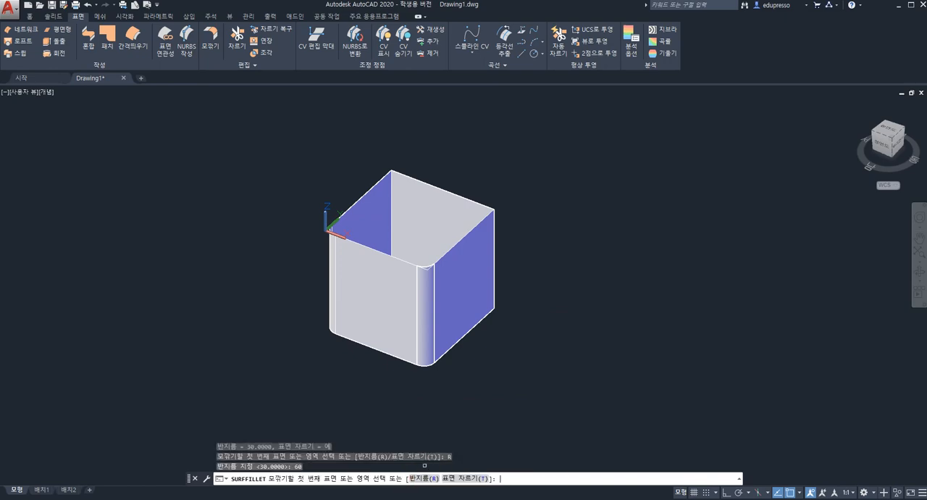
click(481, 287)
click(458, 226)
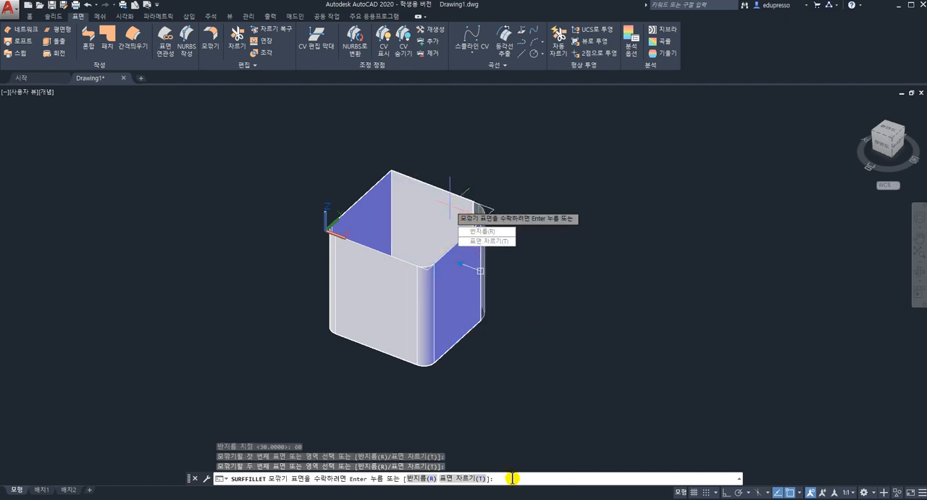
key(Return)
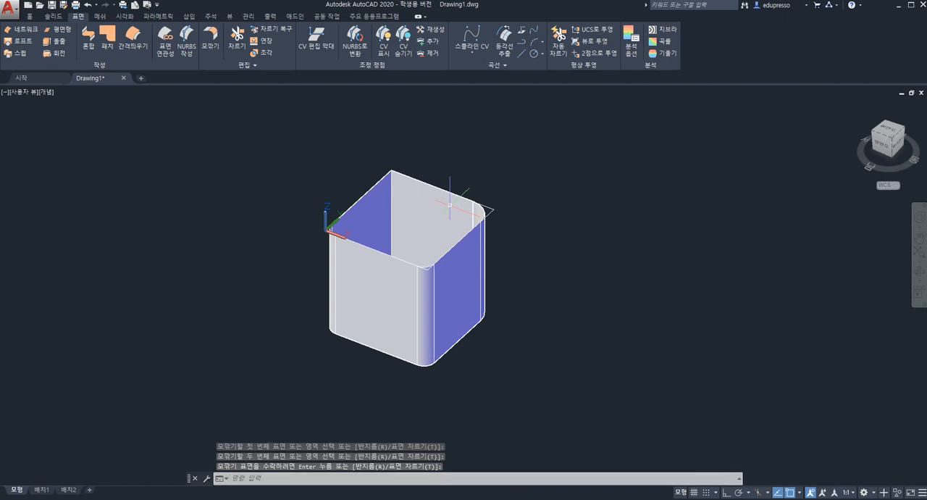
Apply a radius 60 surface fillet to the last sharp corner, at the far end of the wall along the Y axis
shift+middle_drag(510, 417, 409, 269)
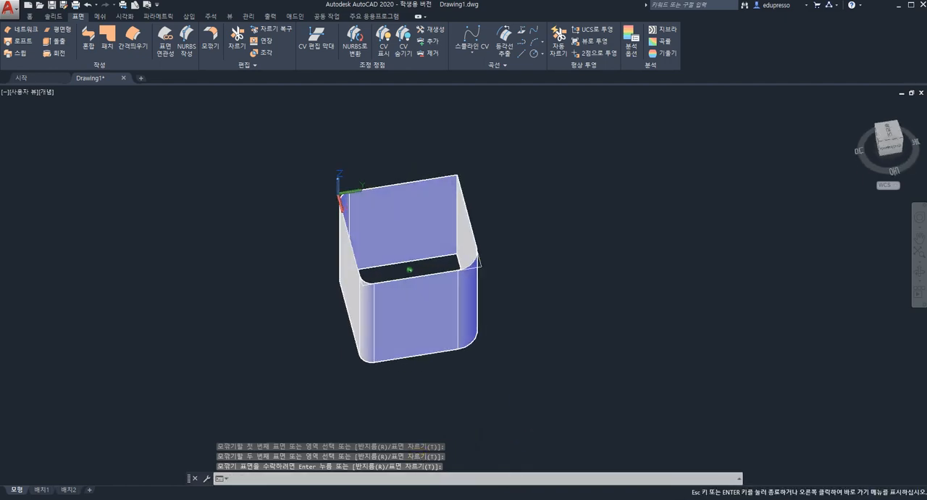
click(212, 44)
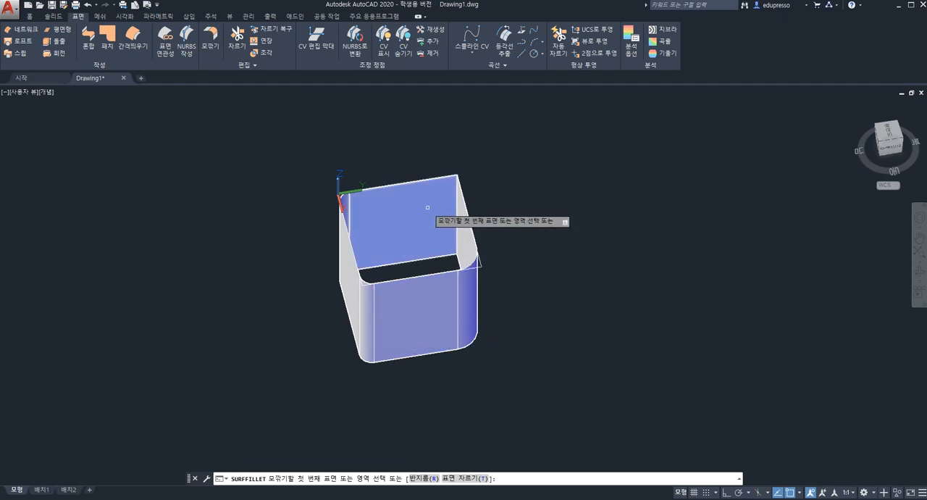
click(456, 230)
click(472, 250)
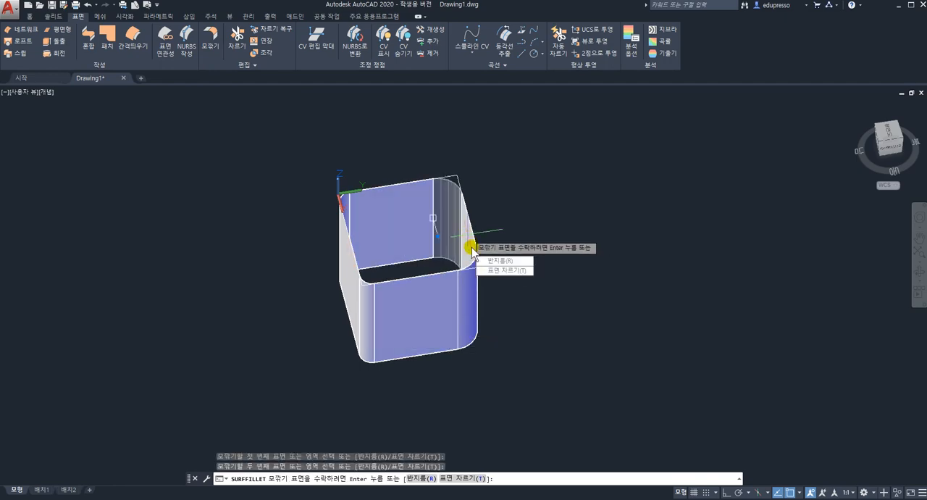
key(Return)
key(Return)
key(Escape)
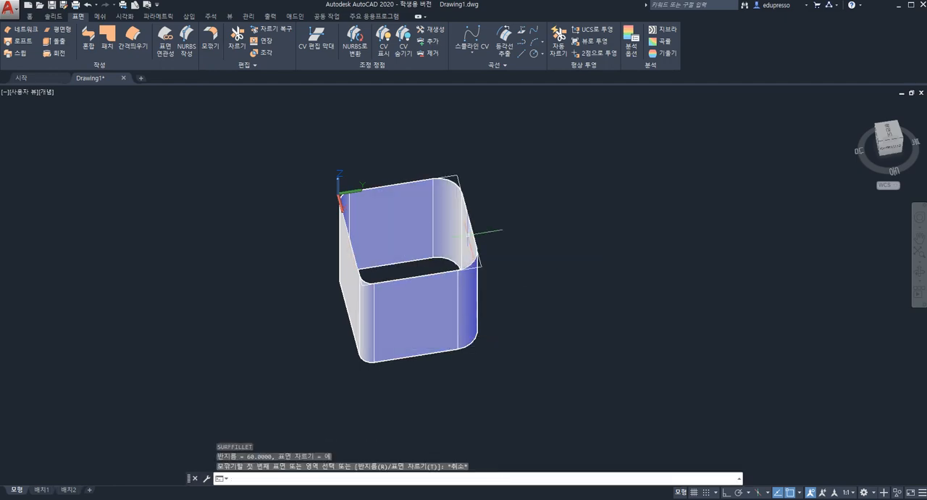
Erase the original base rectangle together with the fillet surface at the corner diagonally opposite the origin
shift+middle_drag(478, 253, 420, 184)
scroll(369, 258, up, 8)
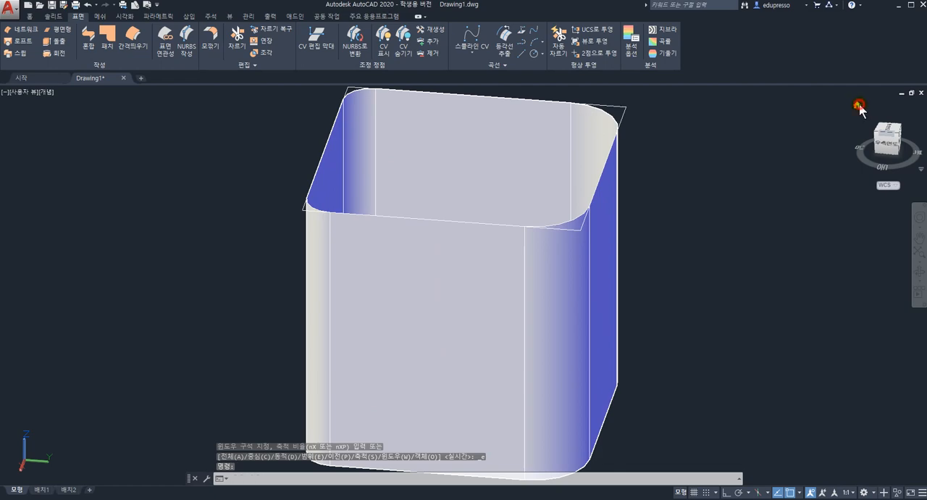
click(859, 106)
scroll(523, 295, up, 3)
scroll(523, 294, down, 4)
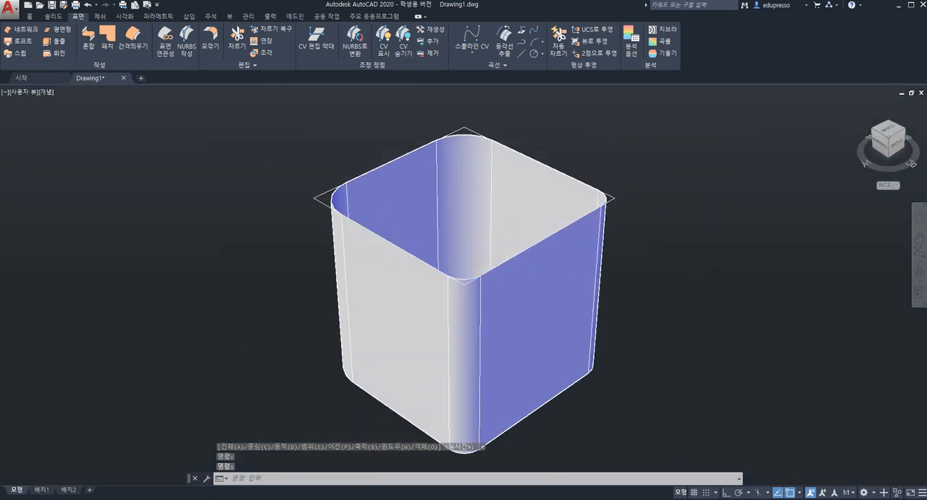
scroll(529, 297, down, 4)
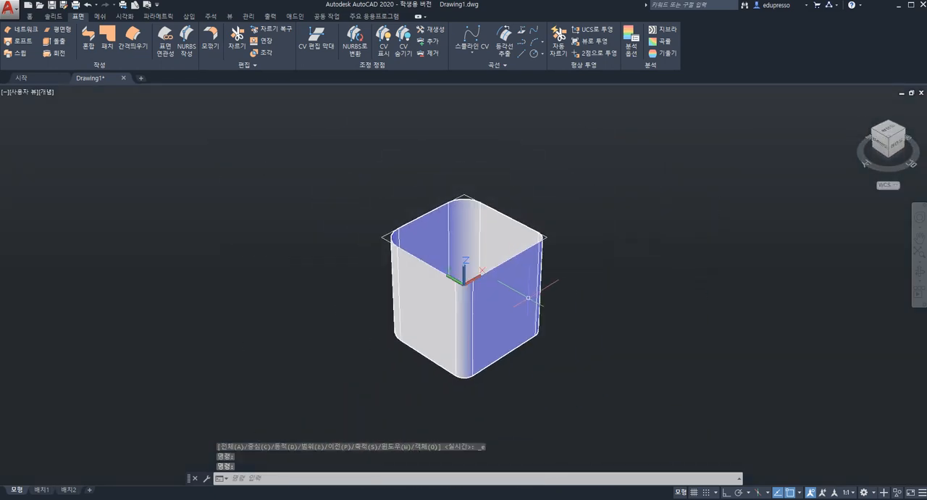
click(339, 156)
click(646, 320)
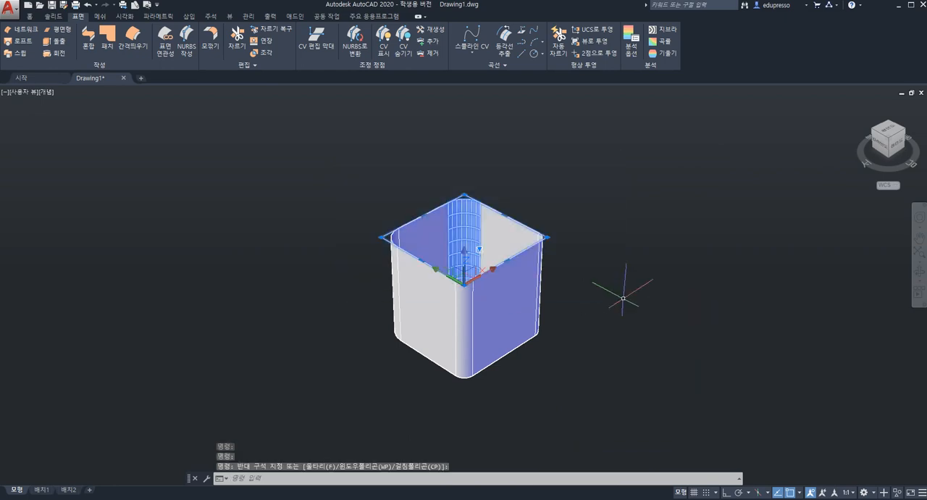
key(Delete)
Recreate the radius 60 surface fillet between the two walls at the now sharp corner opposite the origin
mouse_move(527, 247)
shift+middle_down()
mouse_move(471, 320)
mouse_move(476, 238)
mouse_move(505, 302)
mouse_move(414, 323)
mouse_move(317, 248)
mouse_move(374, 317)
mouse_move(327, 288)
mouse_move(322, 280)
mouse_move(337, 275)
shift+middle_up()
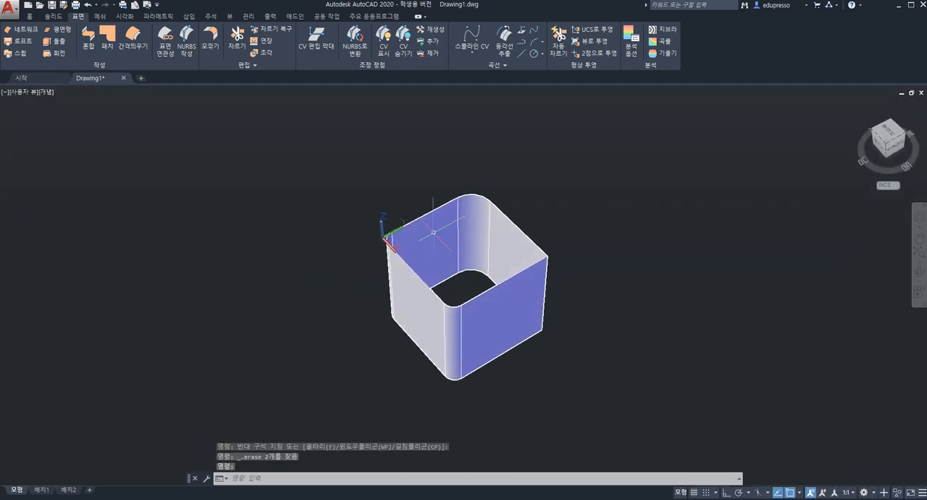
click(210, 42)
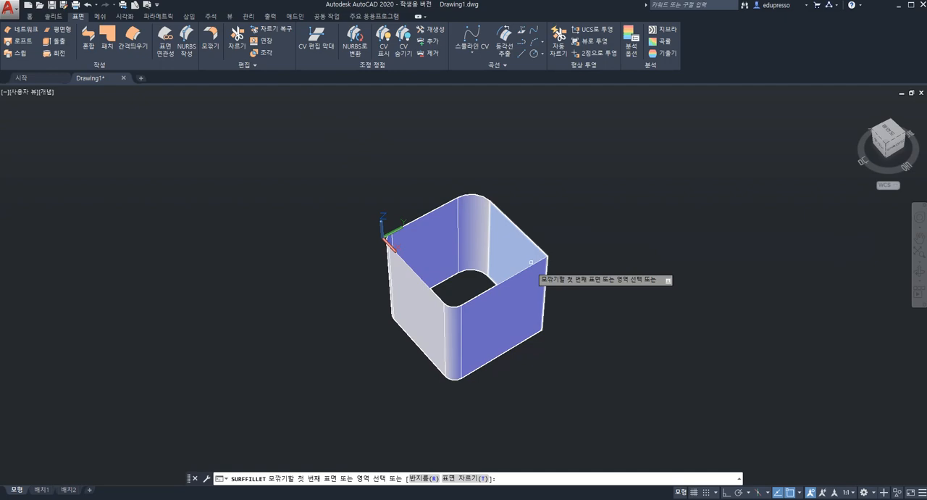
click(519, 296)
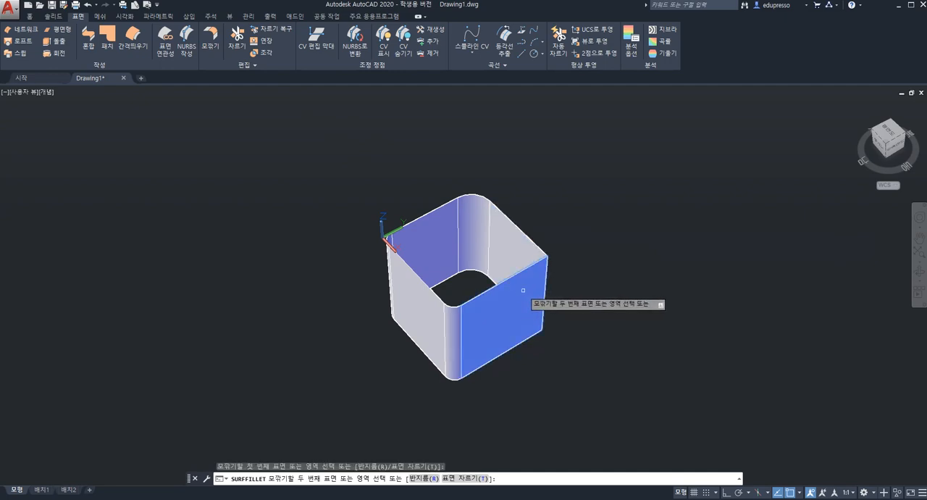
click(519, 257)
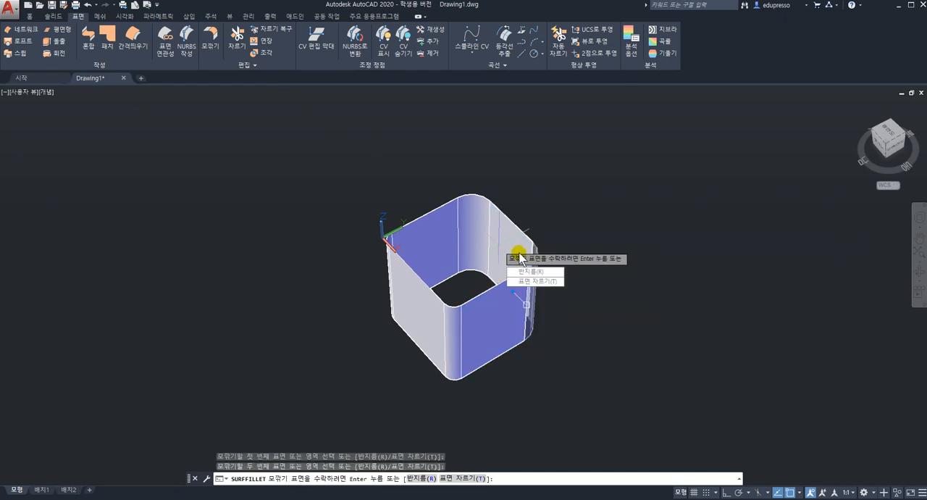
key(Return)
key(Return)
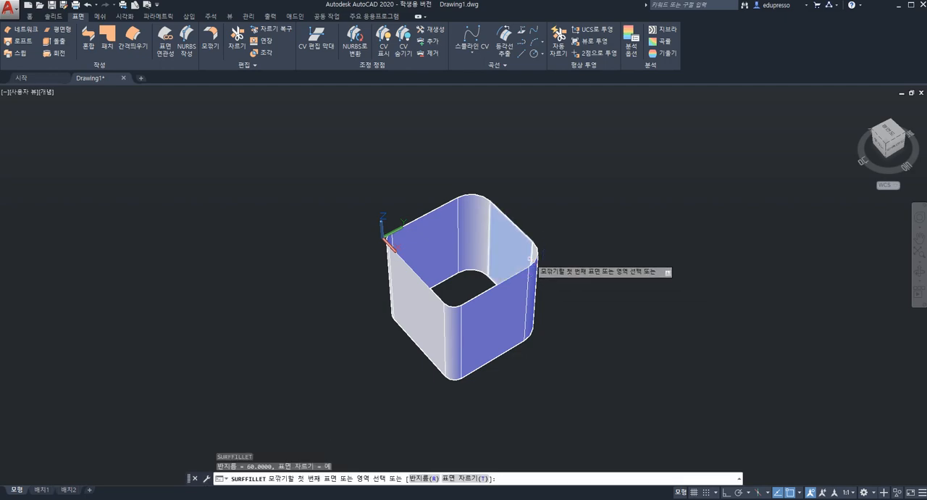
shift+middle_drag(545, 260, 505, 265)
shift+middle_drag(555, 286, 463, 246)
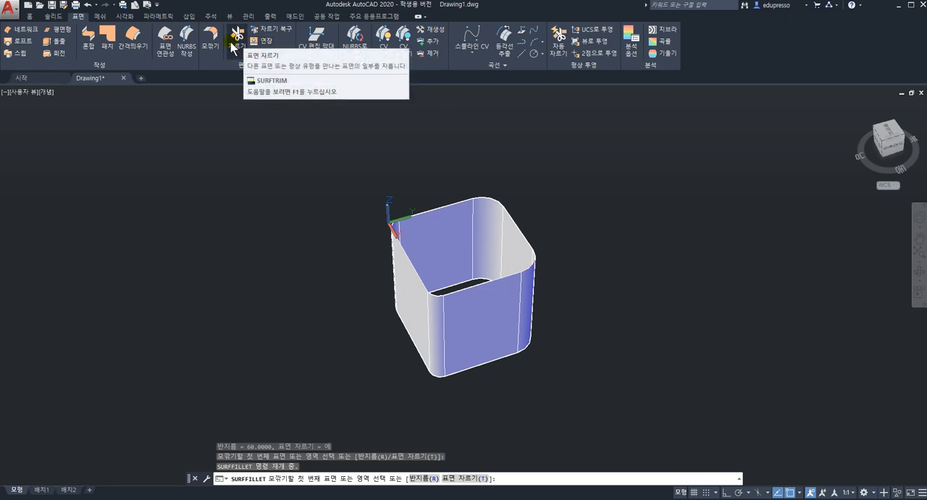
key(Escape)
Erase all surfaces of the filleted box and restore the WCS with the southwest isometric home view
click(343, 161)
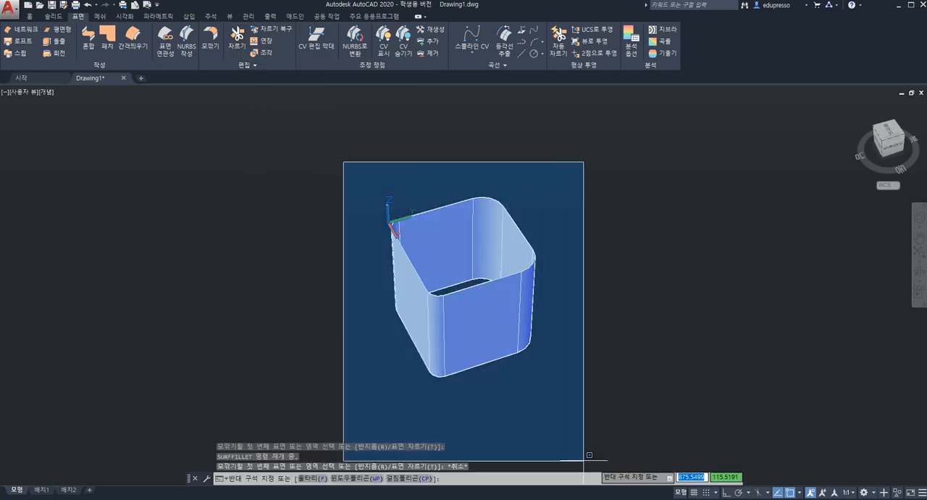
click(589, 455)
key(Delete)
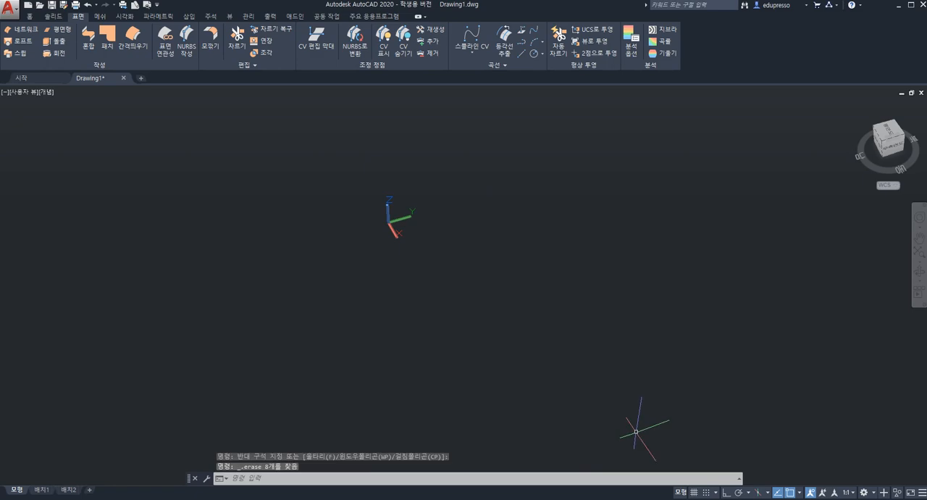
click(895, 187)
click(898, 202)
click(857, 107)
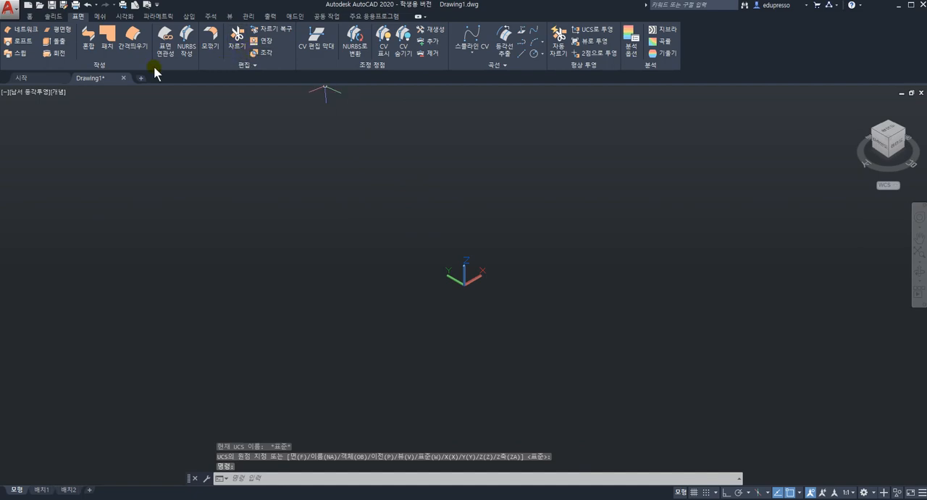
Draw a 300 by 300 rectangle starting near the origin and fit it in the home view
click(30, 16)
click(239, 54)
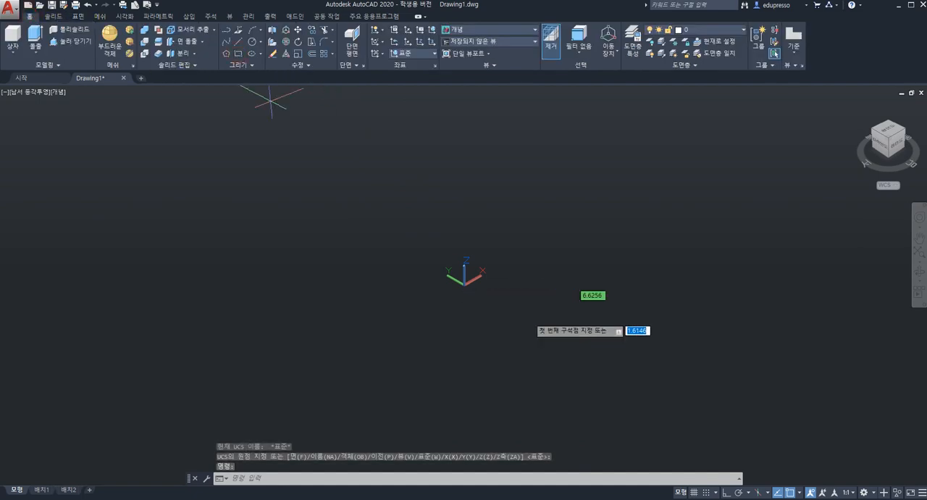
click(503, 299)
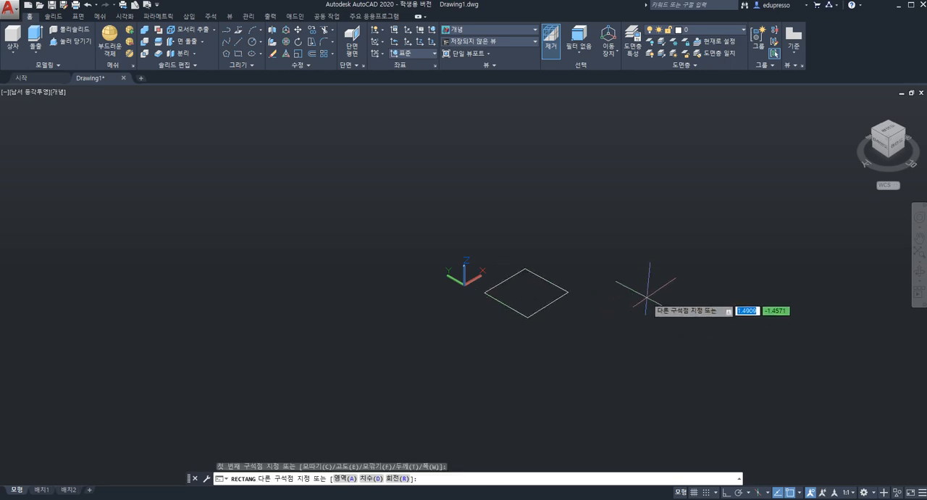
text(300)
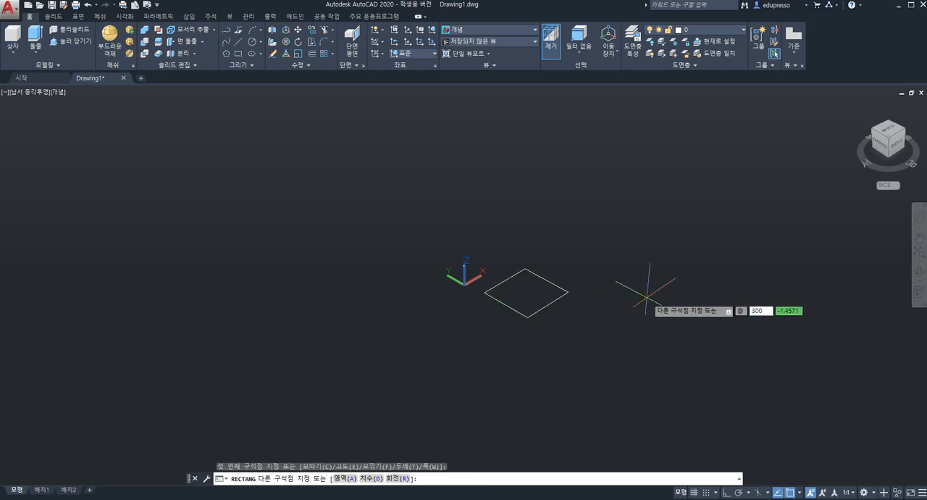
text(,300)
key(Return)
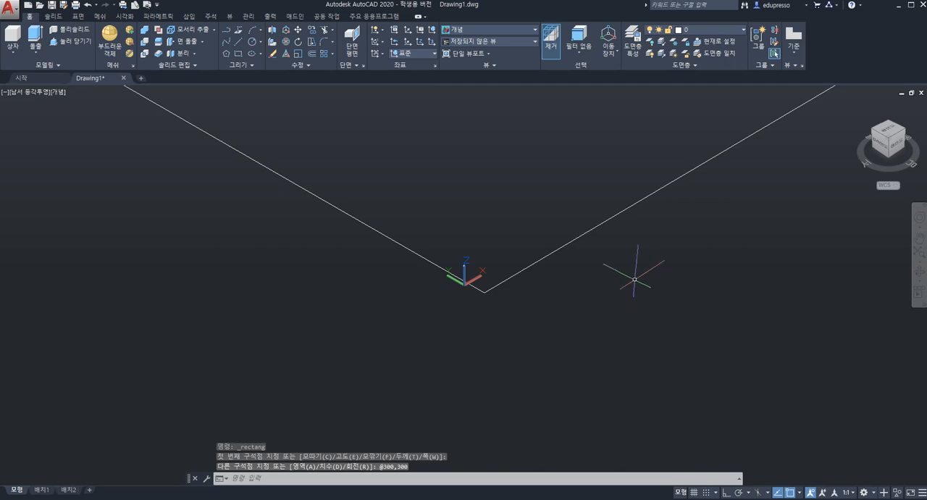
scroll(634, 279, up, 5)
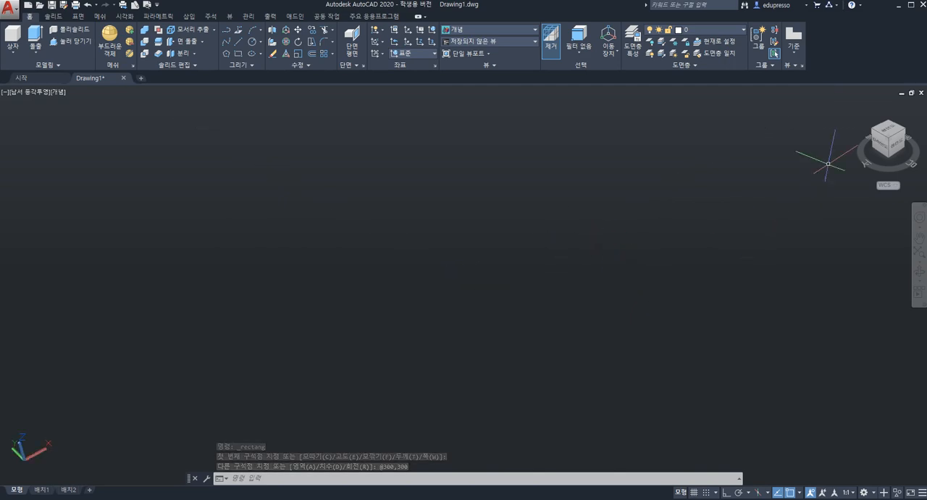
click(857, 106)
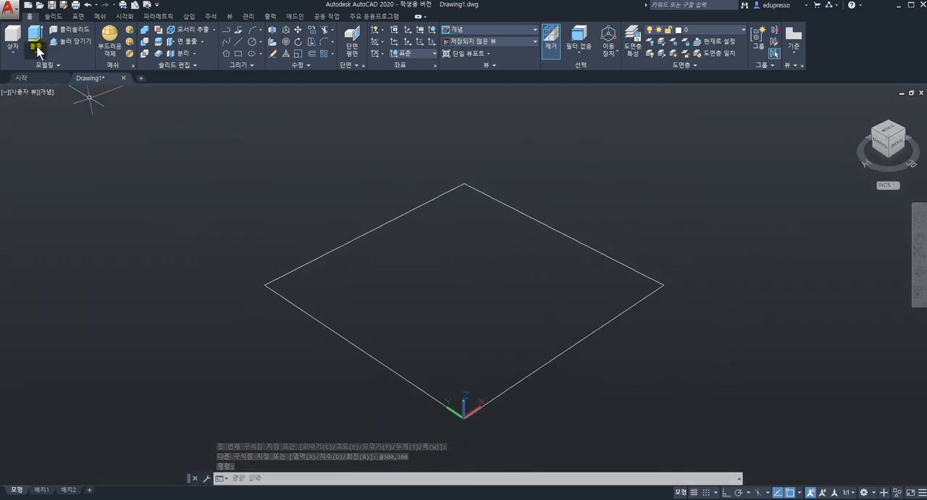
Extrude the 300 by 300 rectangle 300 downward as a surface and show the resulting open box in an isometric view
click(78, 16)
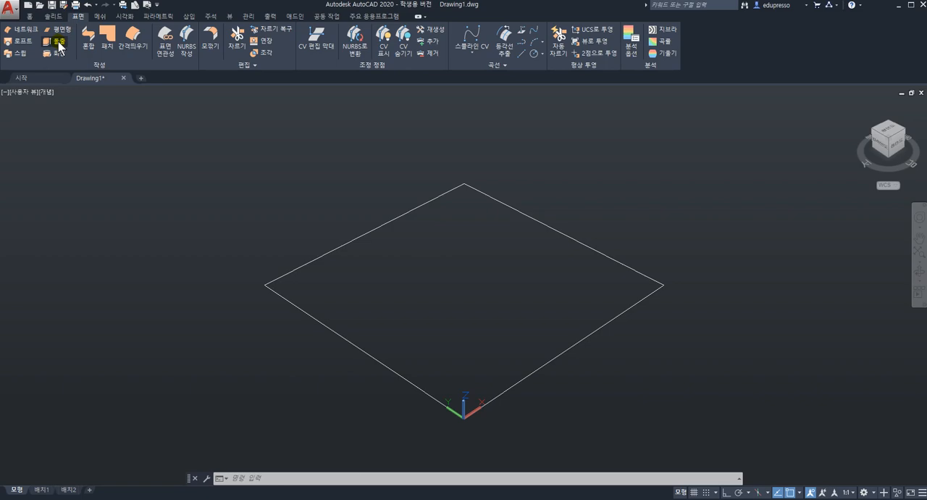
click(59, 45)
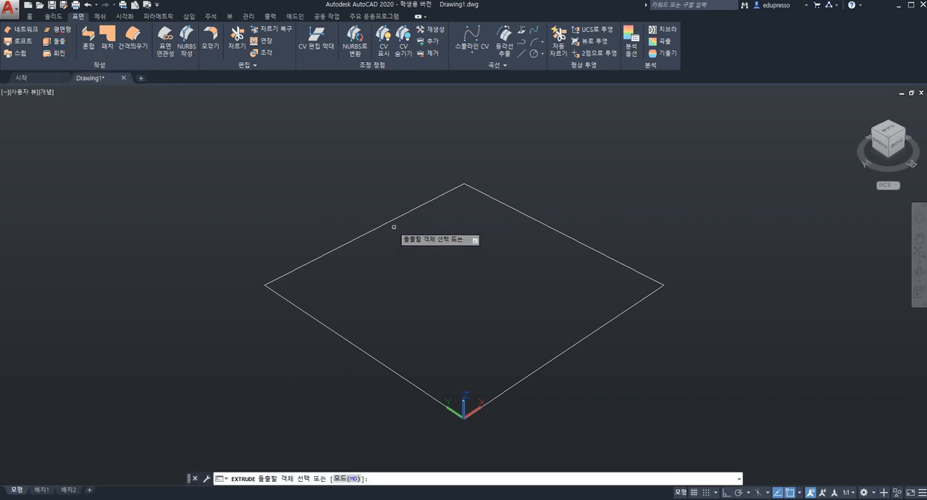
click(394, 223)
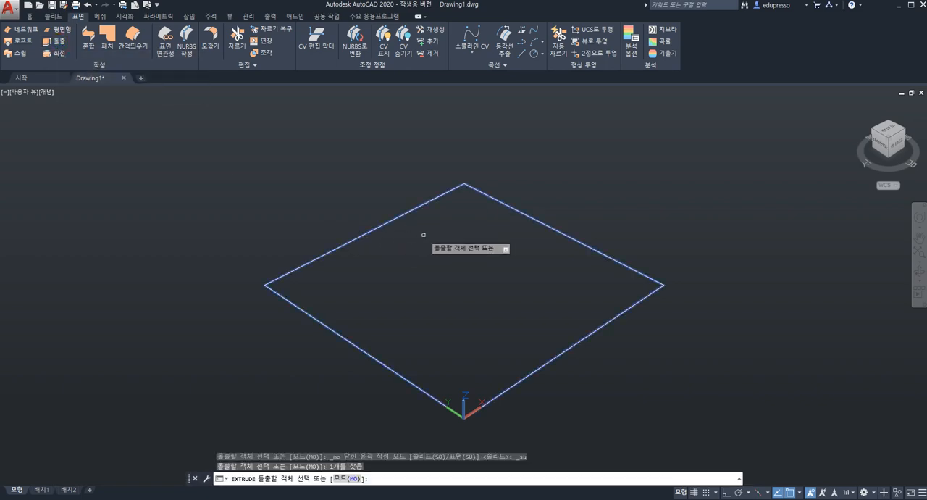
key(Return)
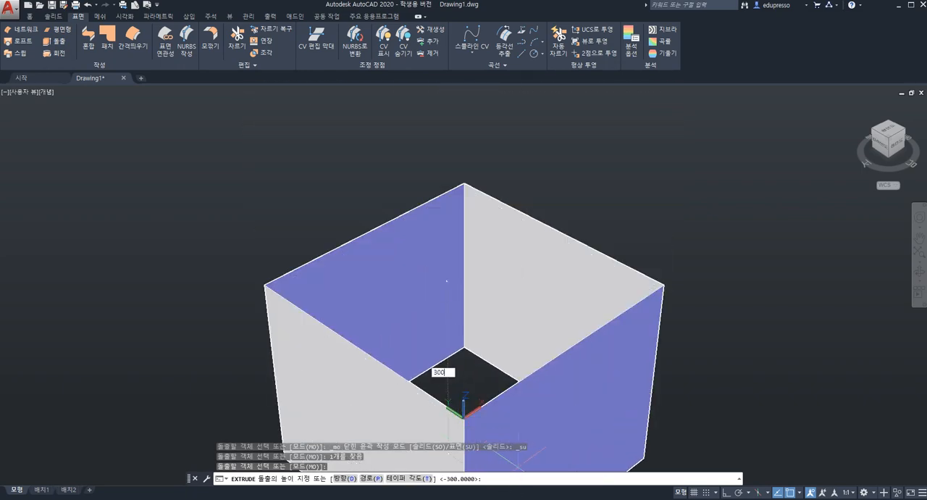
key(Return)
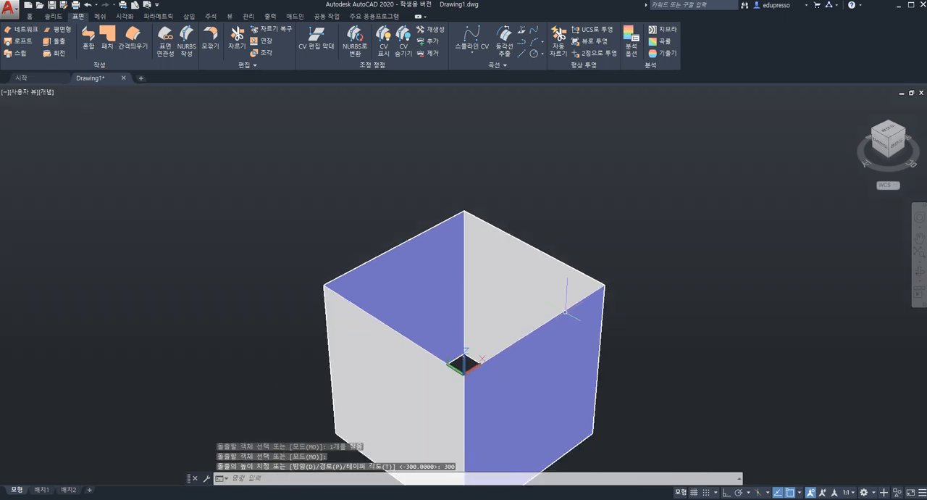
click(857, 105)
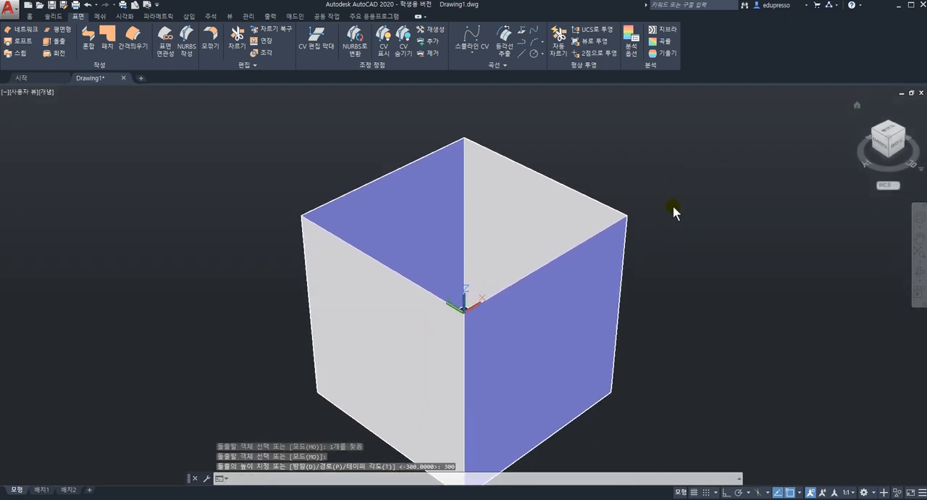
mouse_move(500, 284)
shift+middle_down()
mouse_move(437, 315)
mouse_move(453, 265)
mouse_move(489, 296)
shift+middle_up()
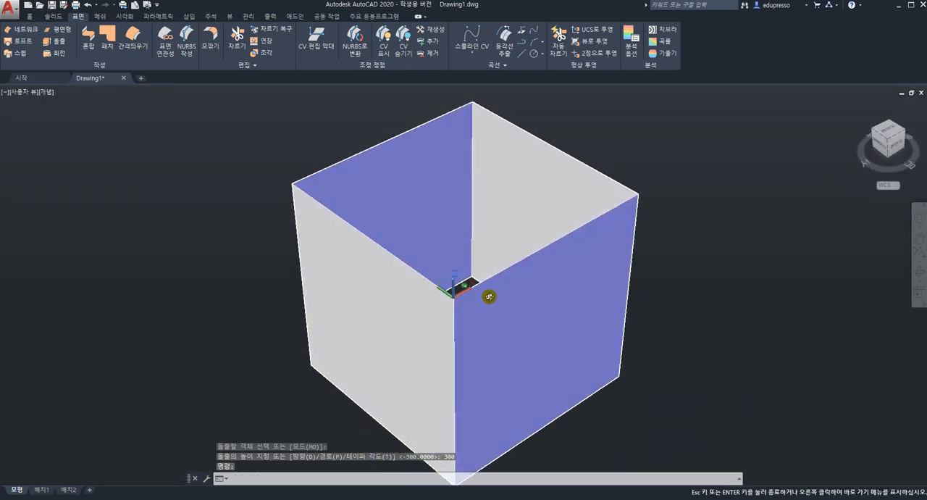
scroll(490, 296, up, 1)
scroll(490, 296, down, 3)
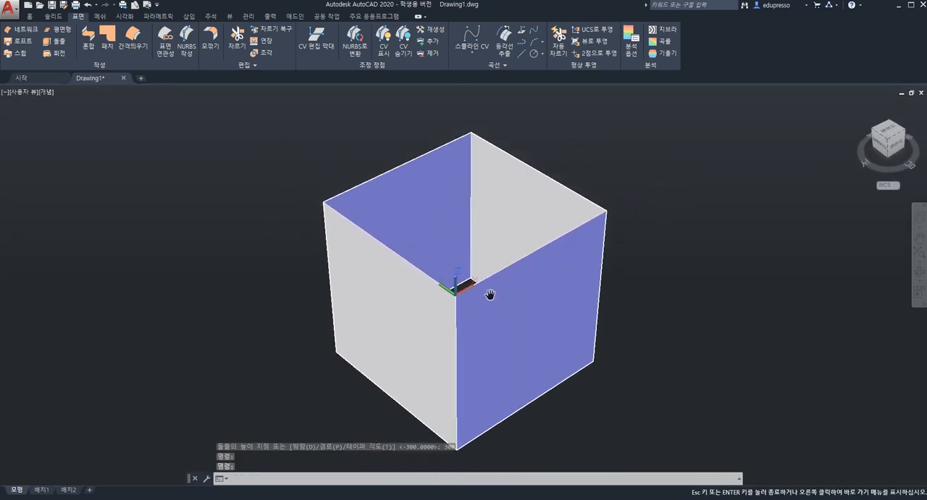
scroll(490, 294, down, 1)
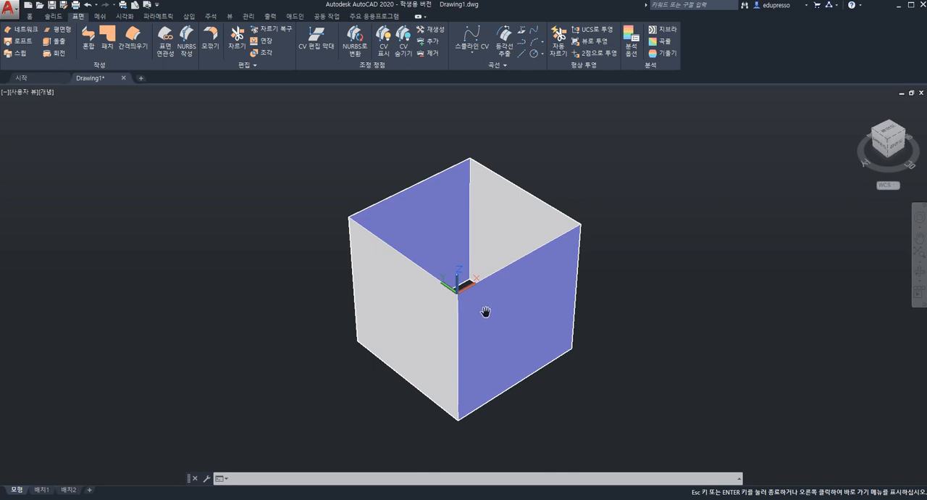
key(Escape)
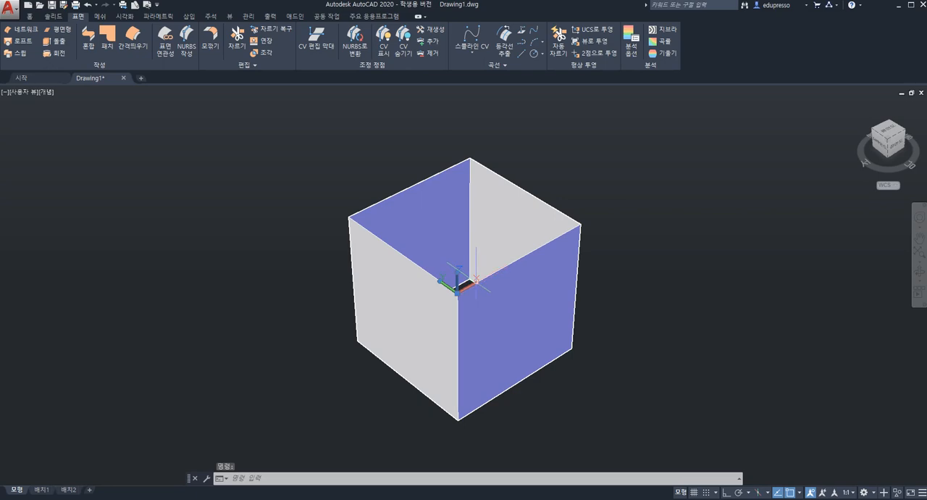
Rotate the UCS so X points down the box's front vertical edge and Z points away from the left wall along the right wall
click(476, 279)
click(476, 279)
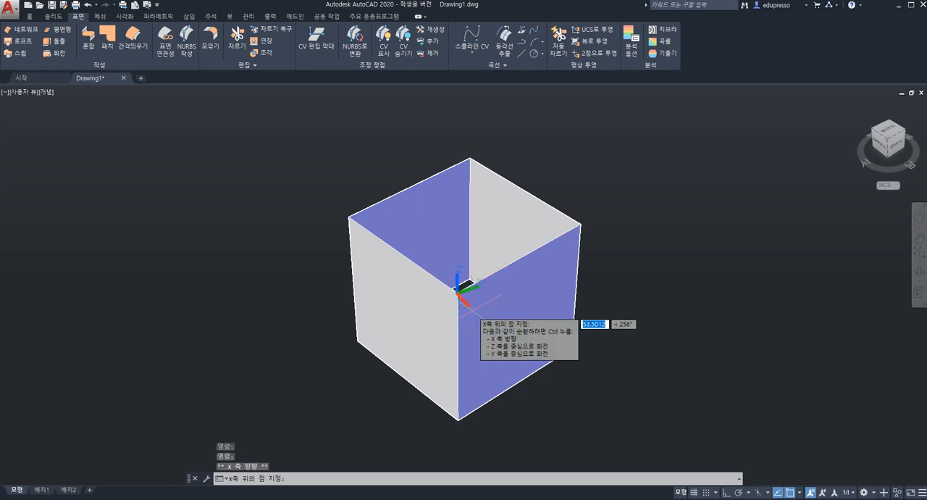
key(F8)
click(458, 324)
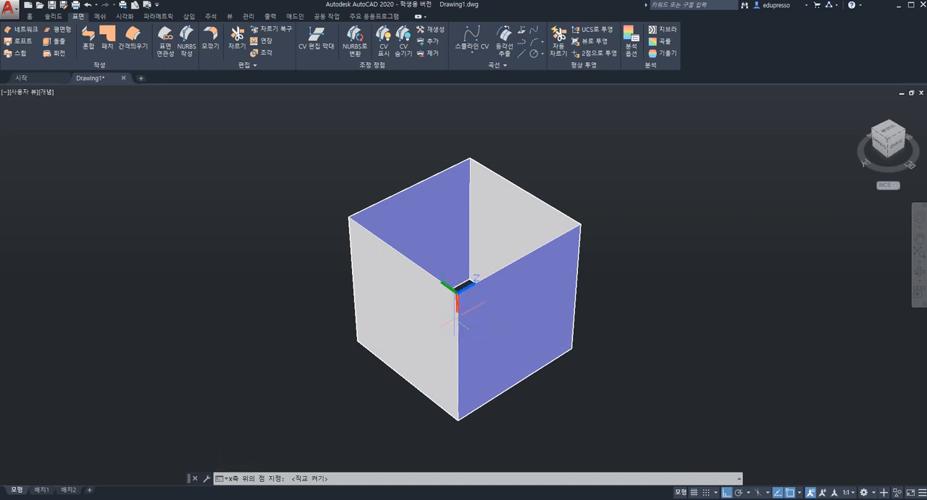
click(456, 323)
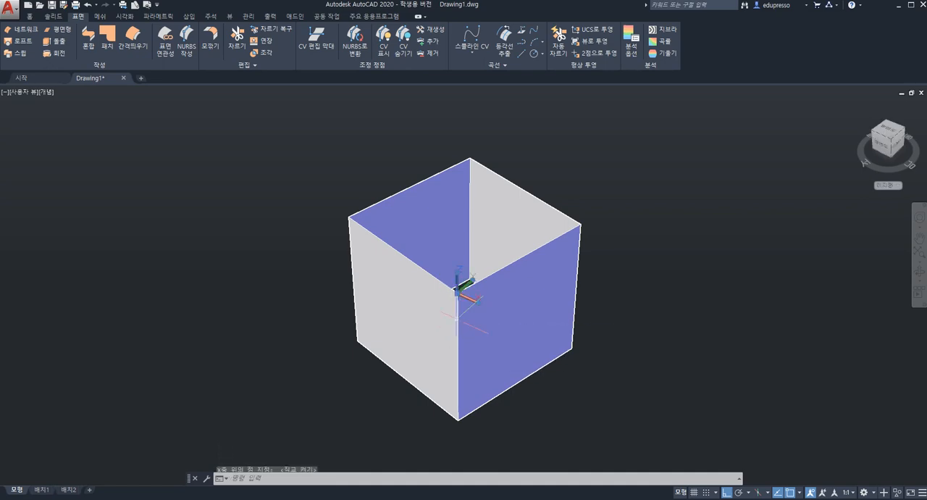
key(ctrl+z)
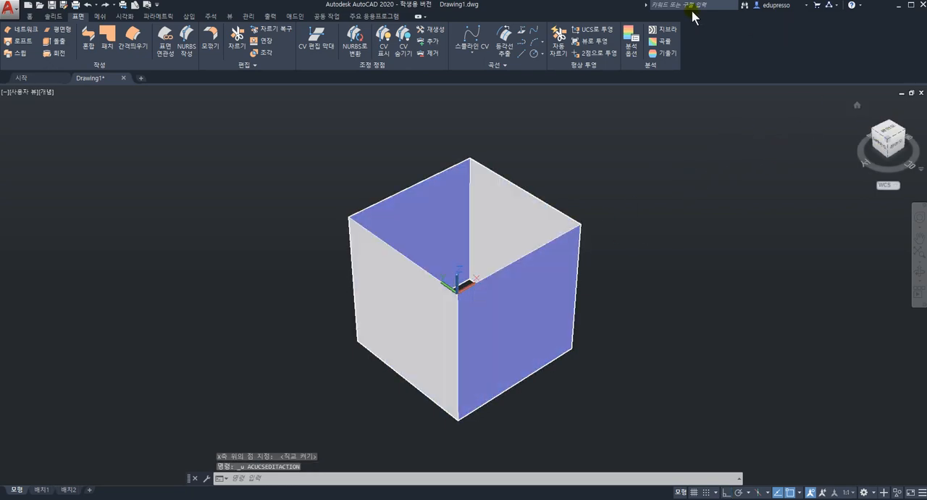
click(474, 294)
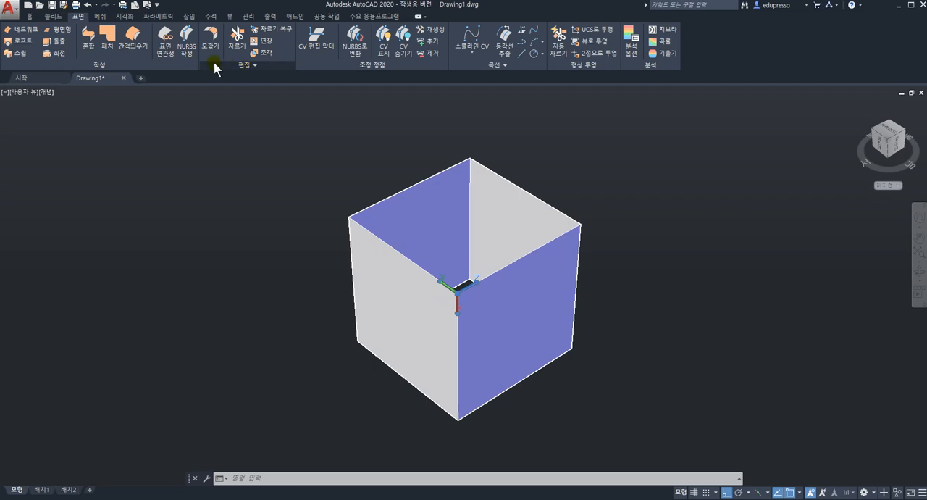
click(31, 17)
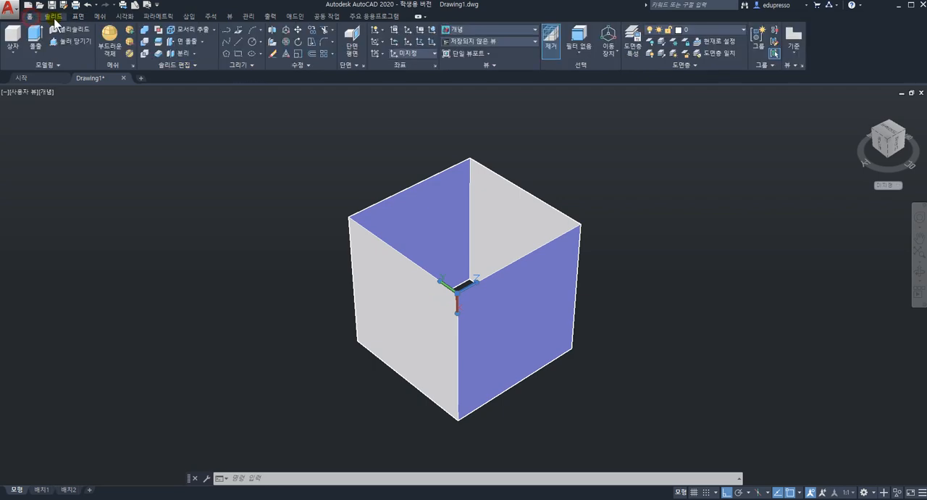
click(250, 64)
click(226, 43)
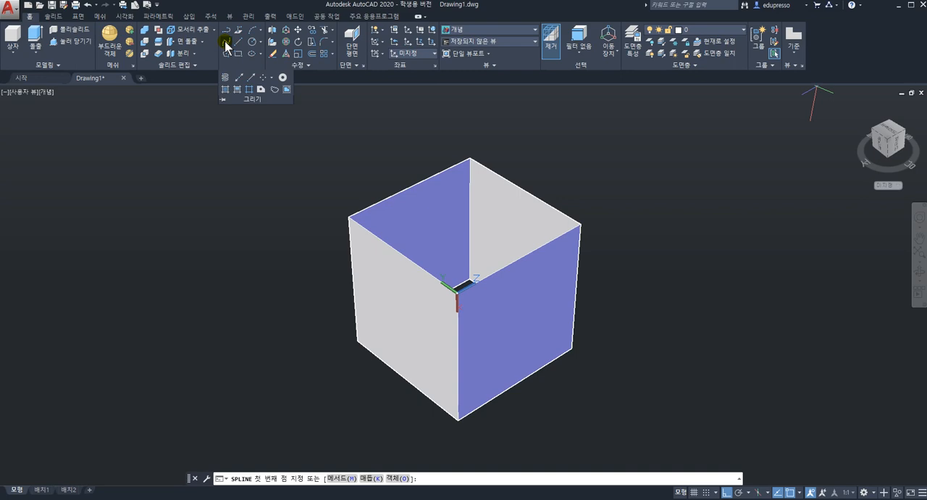
click(272, 270)
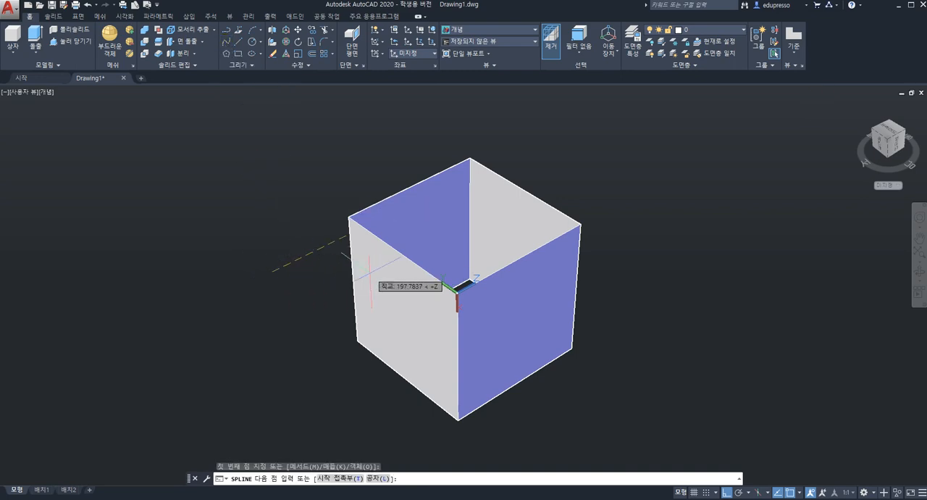
key(F8)
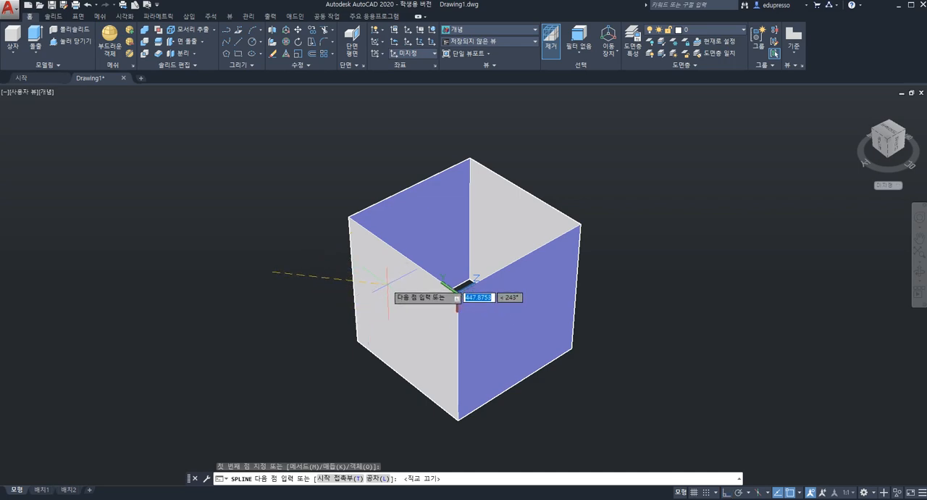
click(317, 255)
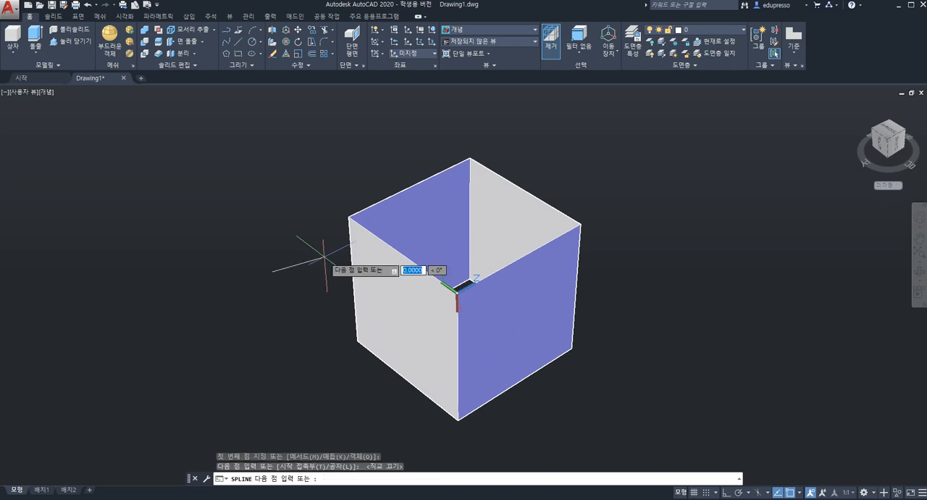
click(399, 324)
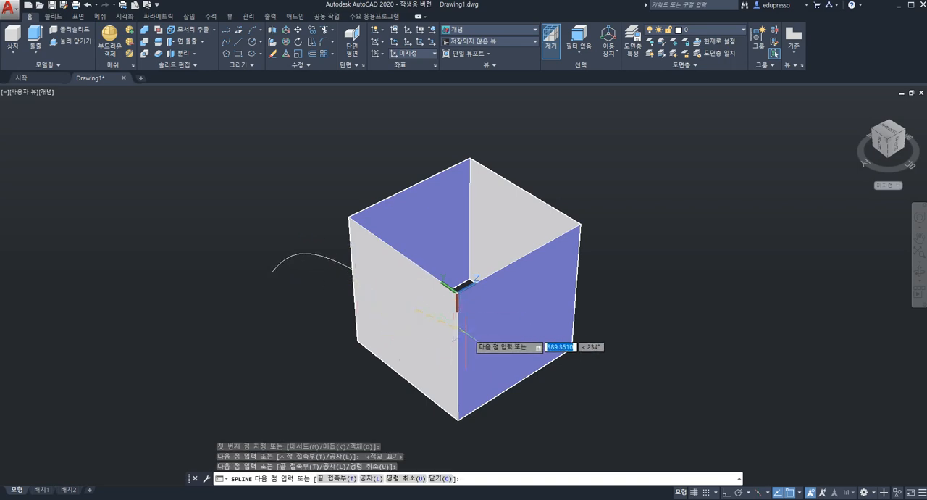
click(607, 369)
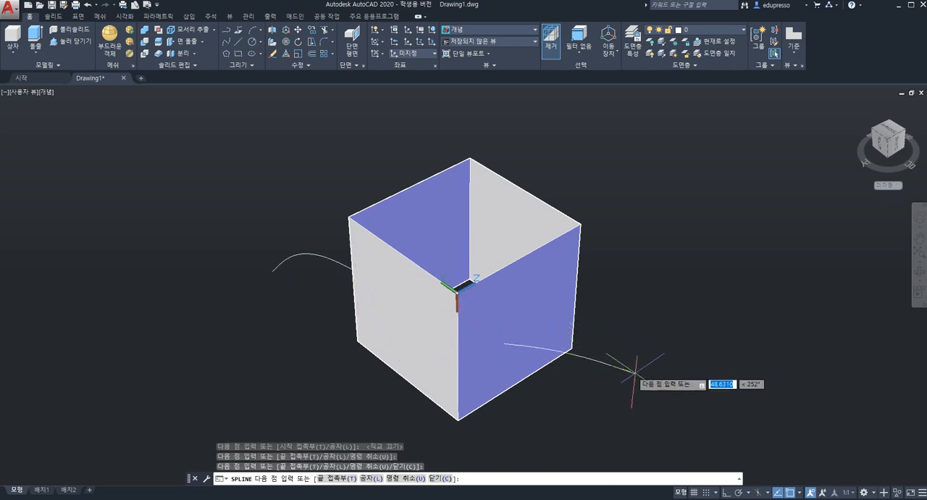
mouse_move(529, 330)
shift+middle_down()
mouse_move(491, 375)
mouse_move(521, 310)
mouse_move(529, 321)
shift+middle_up()
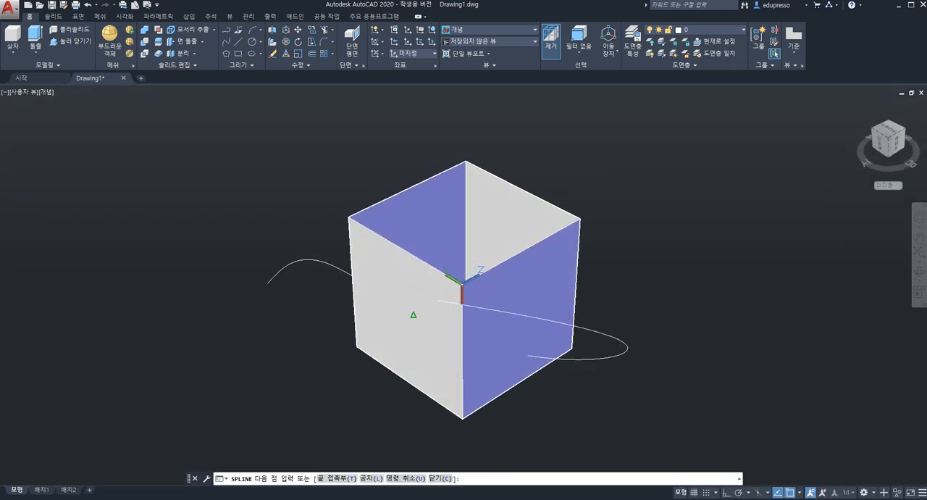
key(Escape)
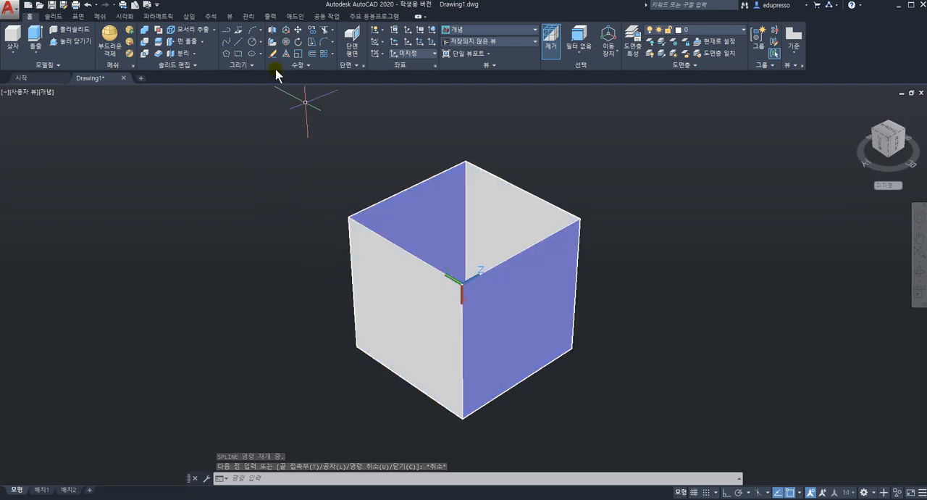
Draw a wavy four-point fit spline across the left wall, extending past the box on both sides
click(227, 41)
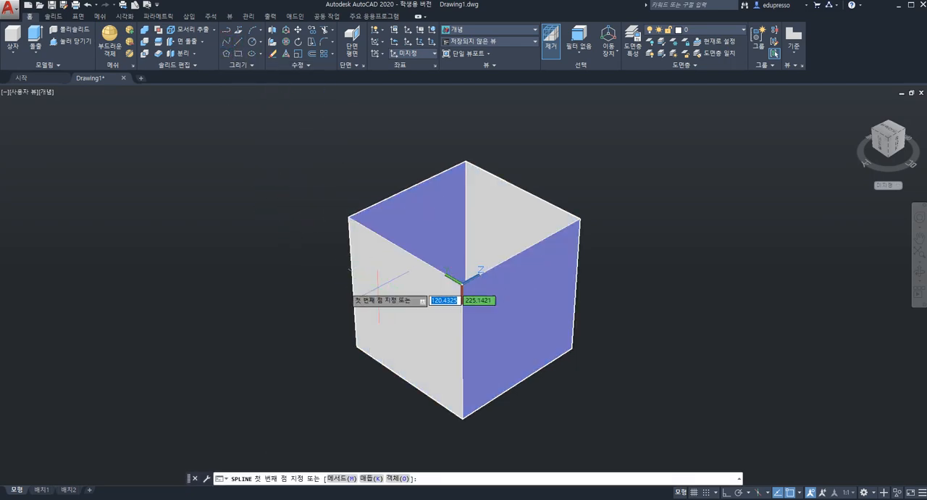
click(224, 43)
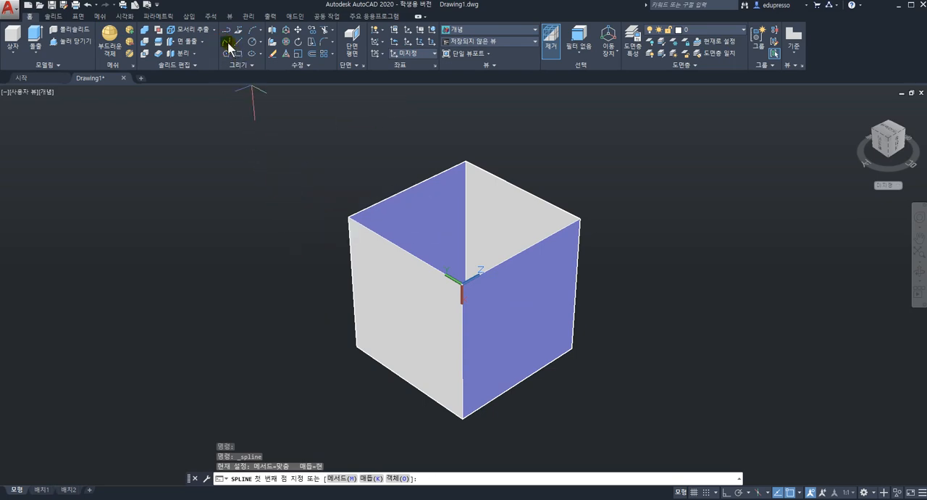
click(295, 293)
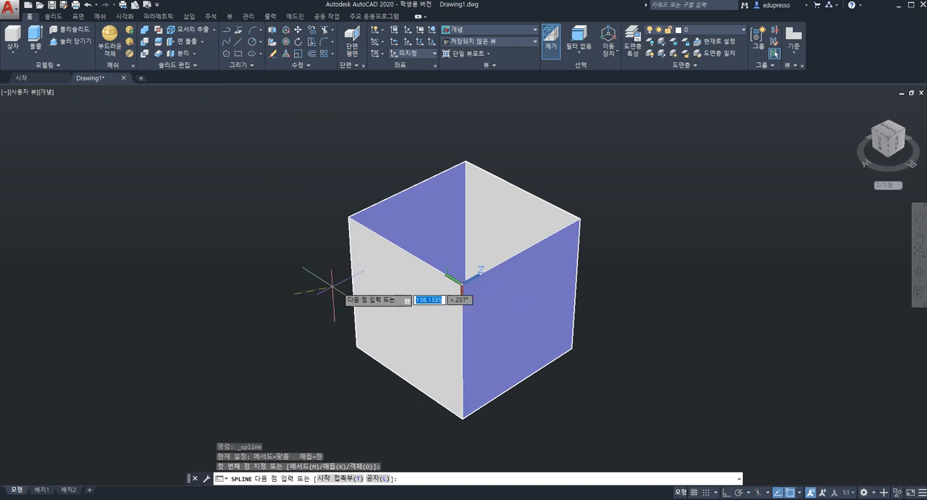
click(337, 289)
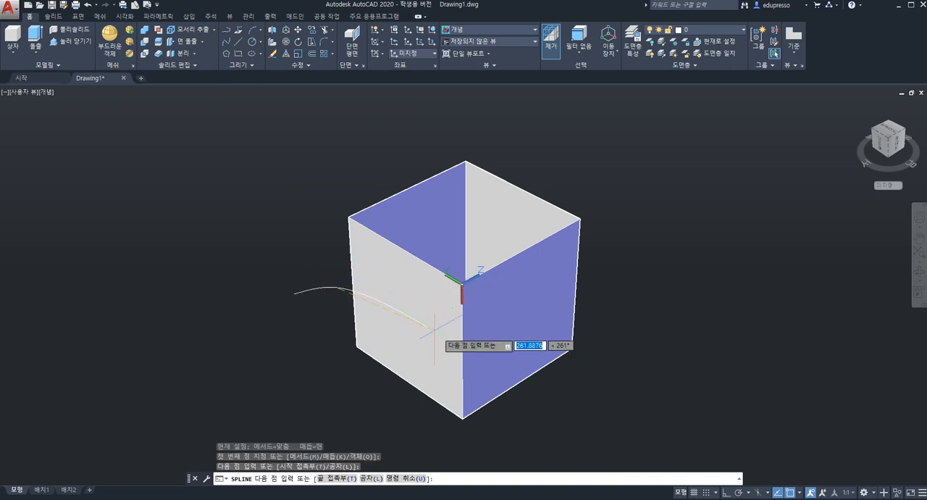
click(548, 388)
click(702, 348)
key(Return)
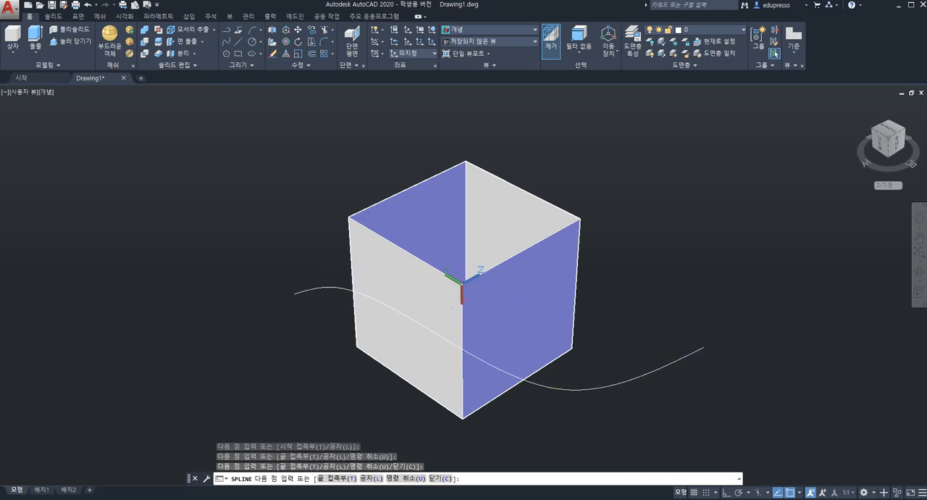
shift+middle_drag(550, 280, 523, 289)
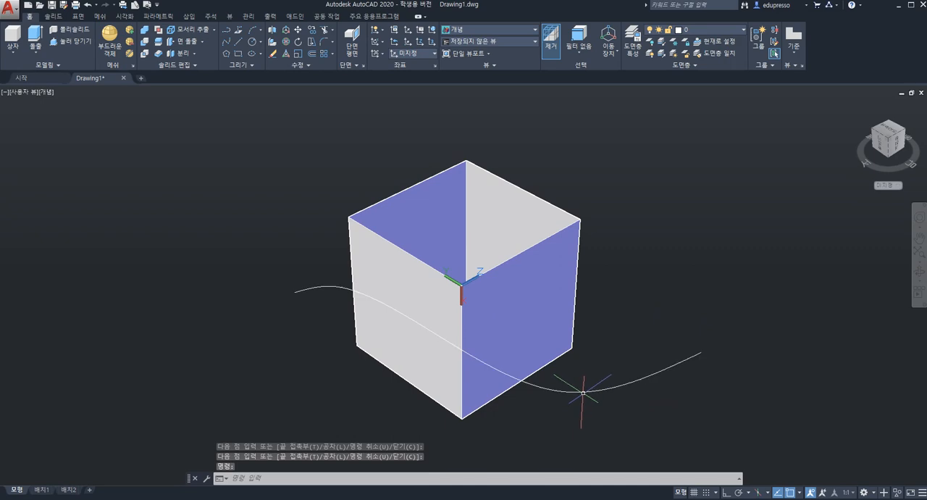
Move the spline along the UCS Z axis until it stands clear in front of the left wall
click(558, 388)
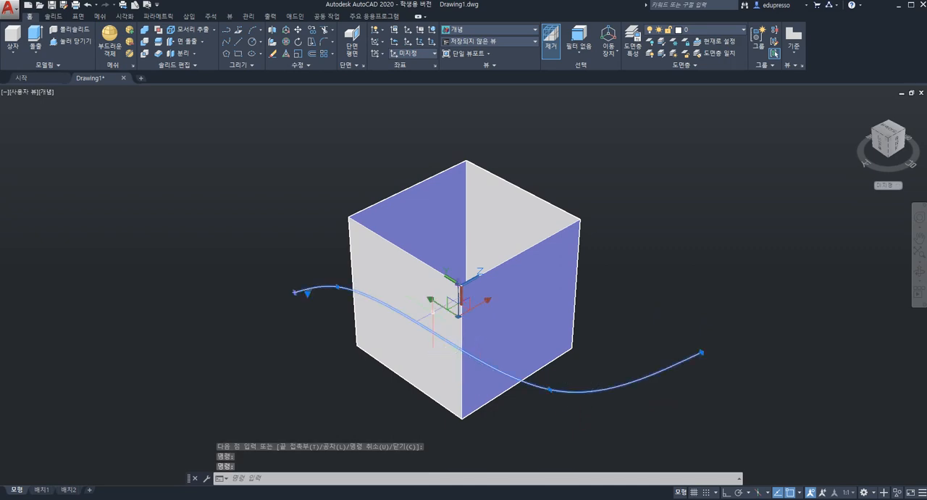
click(487, 300)
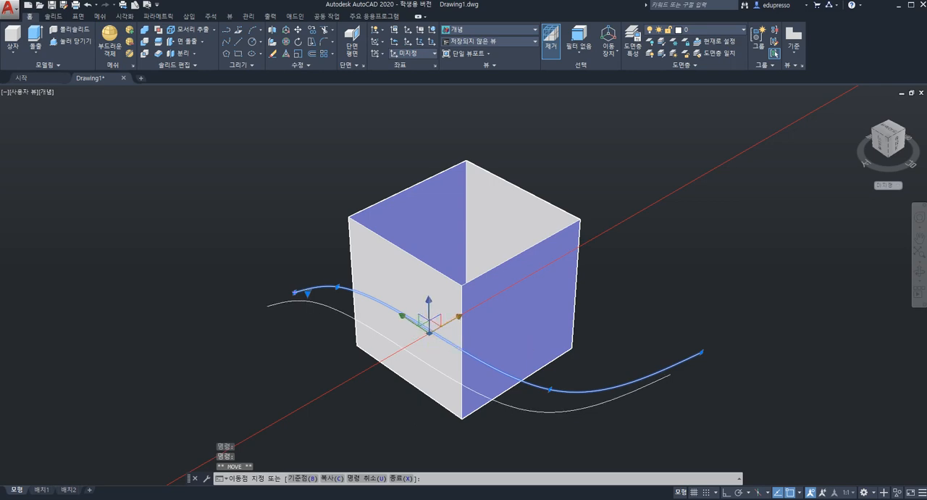
click(443, 354)
scroll(403, 324, up, 1)
shift+middle_drag(349, 335, 282, 305)
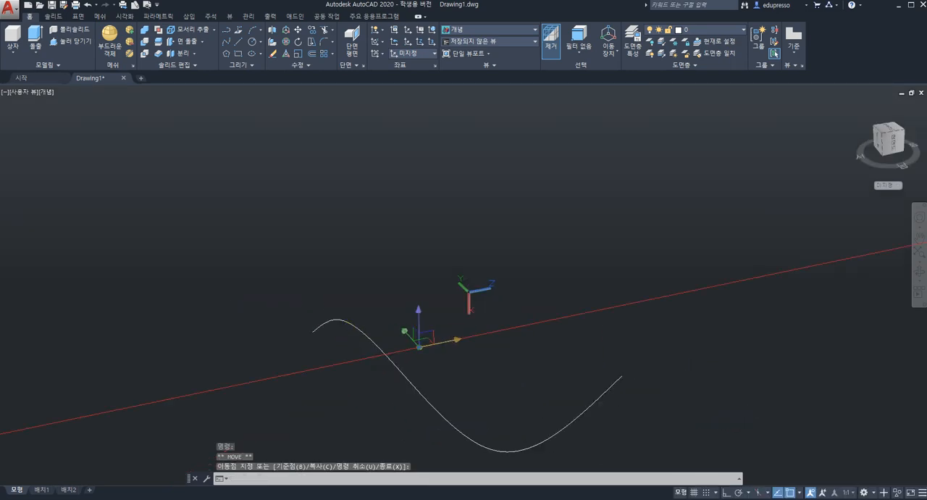
middle_click(418, 334)
middle_click(418, 334)
shift+middle_drag(418, 335, 519, 323)
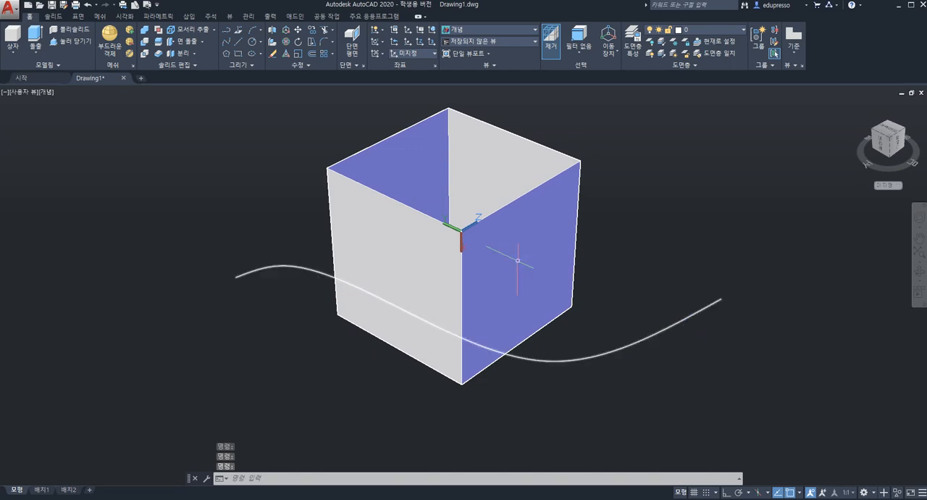
Extrude the wavy spline as a surface along the UCS Z axis so it passes completely through the box
click(79, 16)
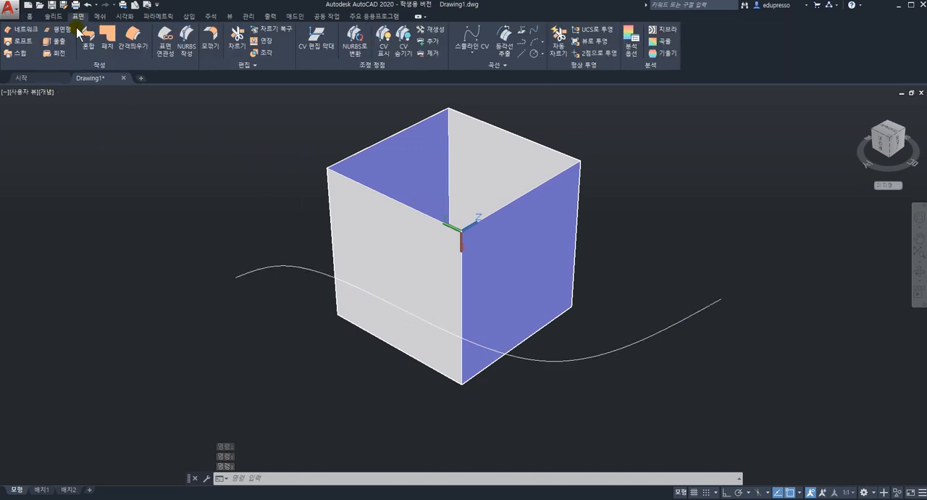
click(59, 44)
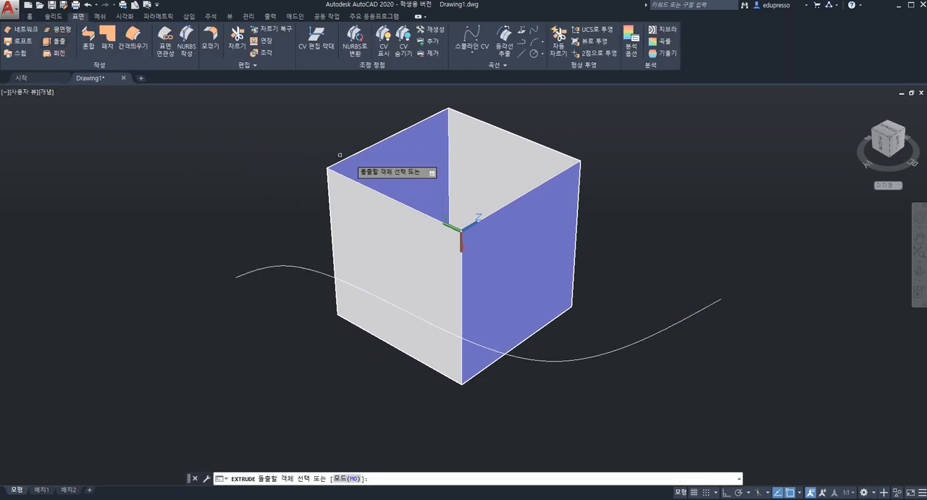
click(683, 321)
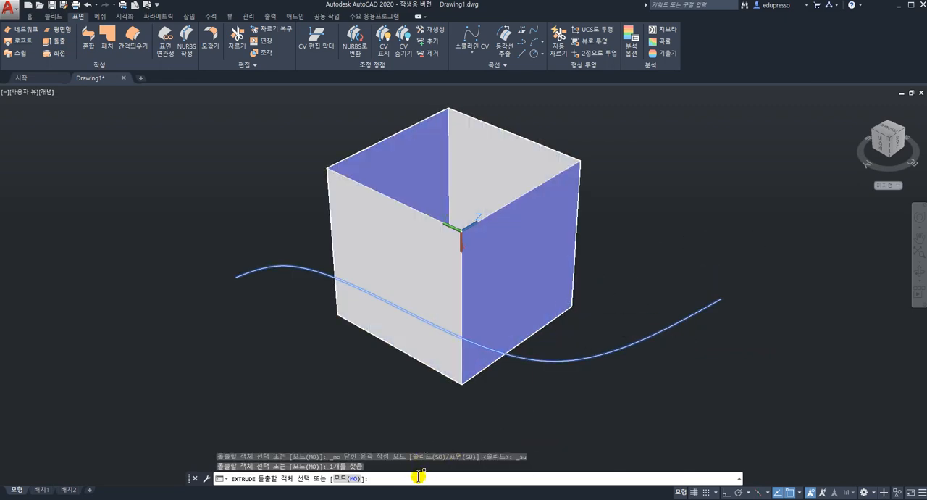
key(Return)
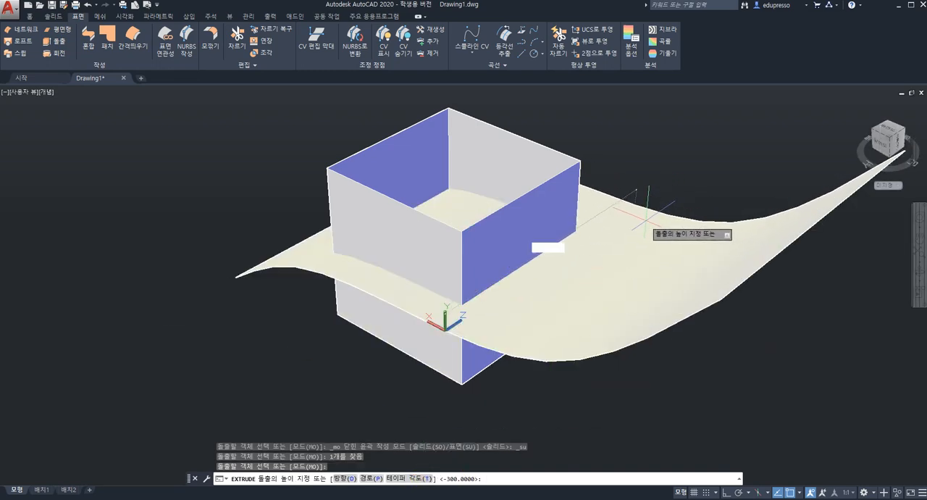
click(654, 230)
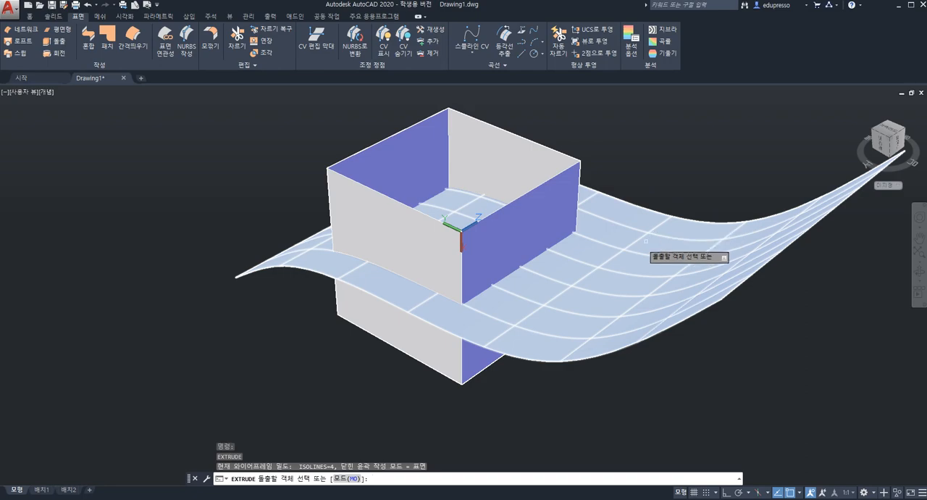
mouse_move(623, 254)
shift+middle_down()
mouse_move(598, 245)
mouse_move(602, 173)
mouse_move(594, 230)
mouse_move(620, 248)
mouse_move(624, 268)
shift+middle_up()
key(Escape)
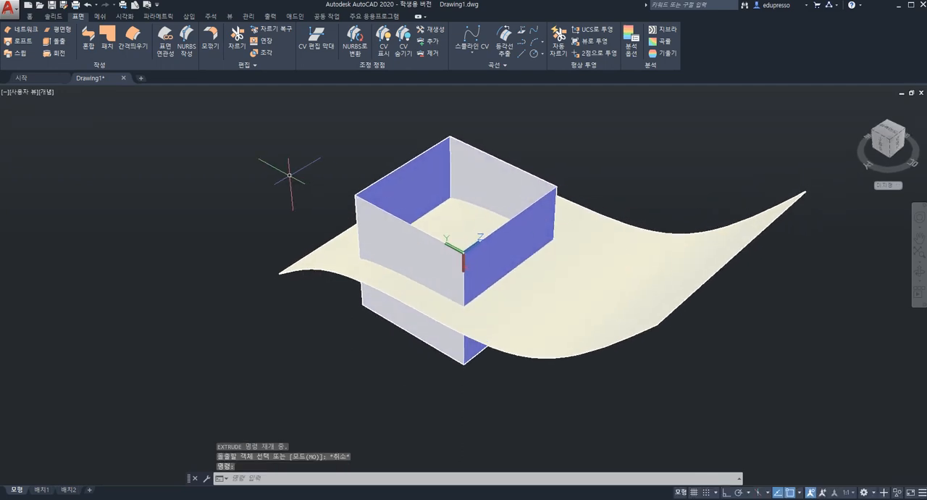
Set up a Surface Trim with the box as the surface to trim and the wavy surface as the cutting surface
click(237, 45)
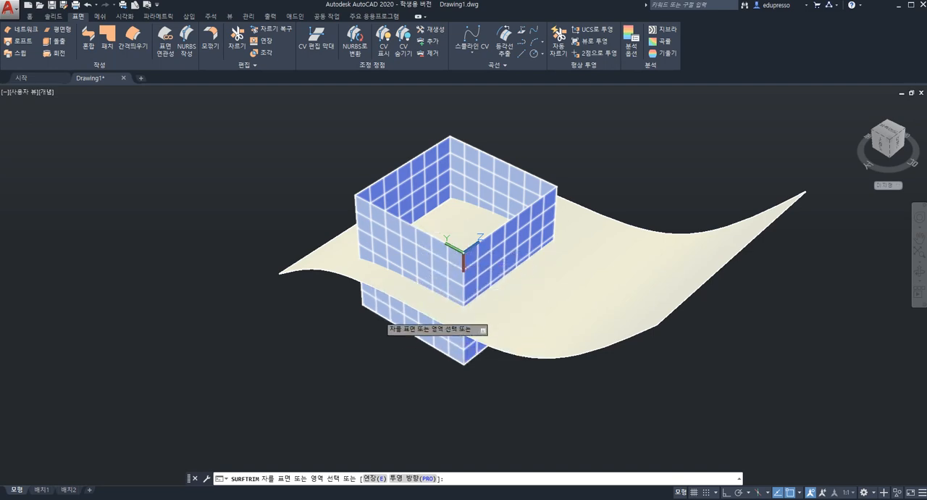
click(367, 208)
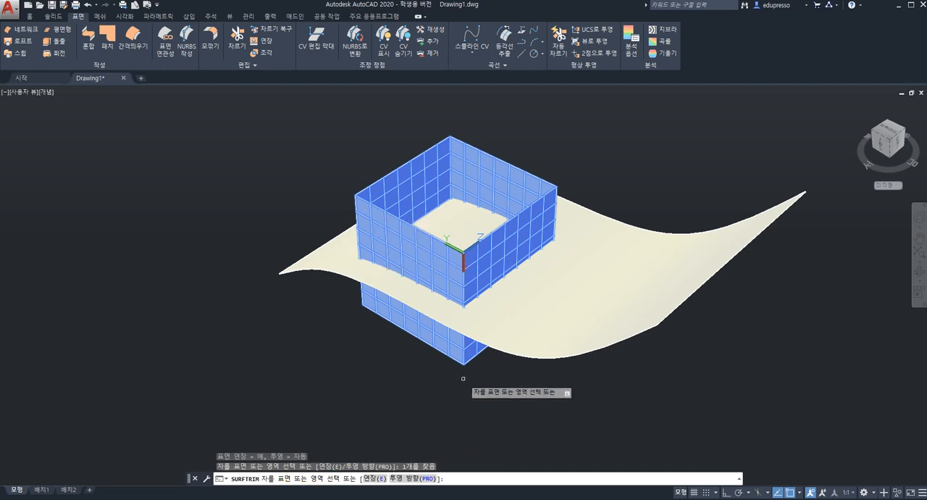
key(Return)
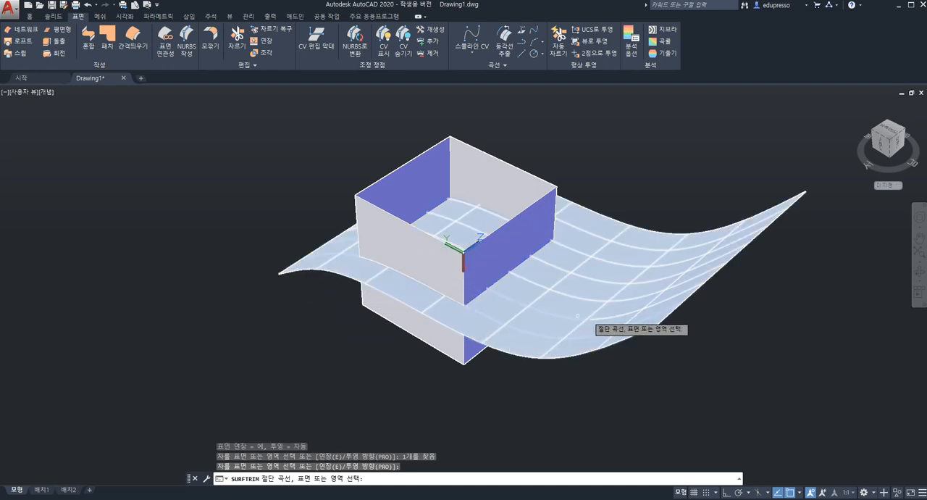
click(625, 307)
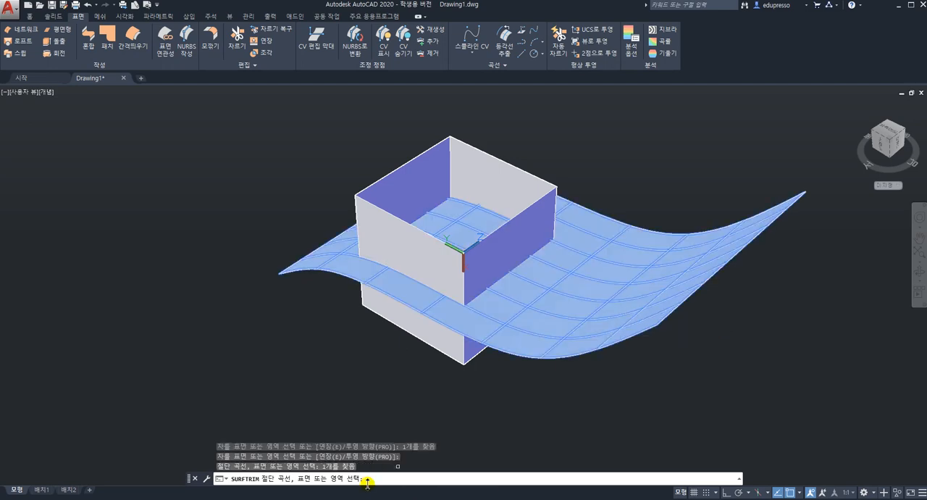
key(Return)
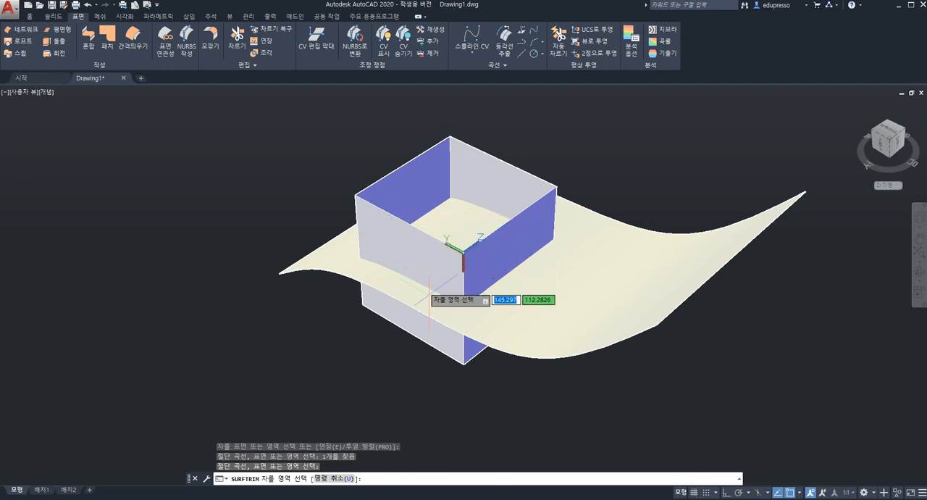
Trim away the part of the box above the wavy surface and undo that cut within the command
shift+middle_drag(433, 287, 439, 182)
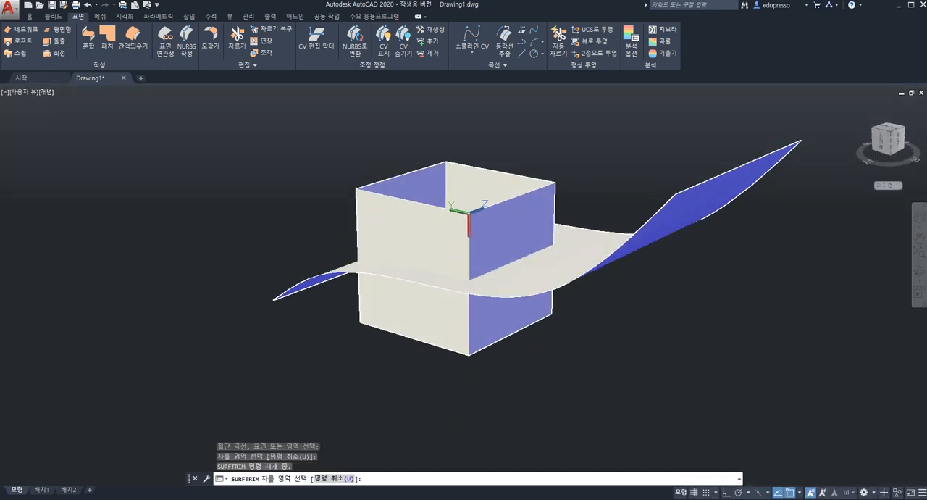
click(399, 221)
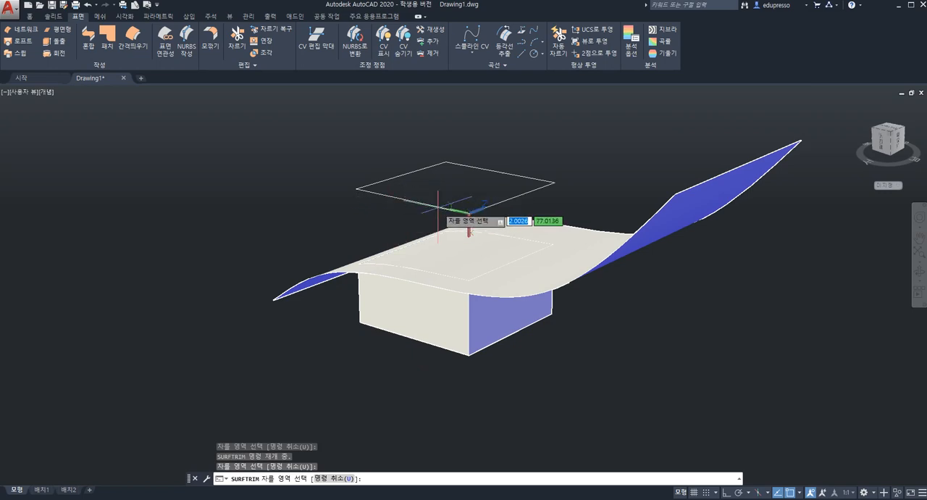
text(u)
key(Return)
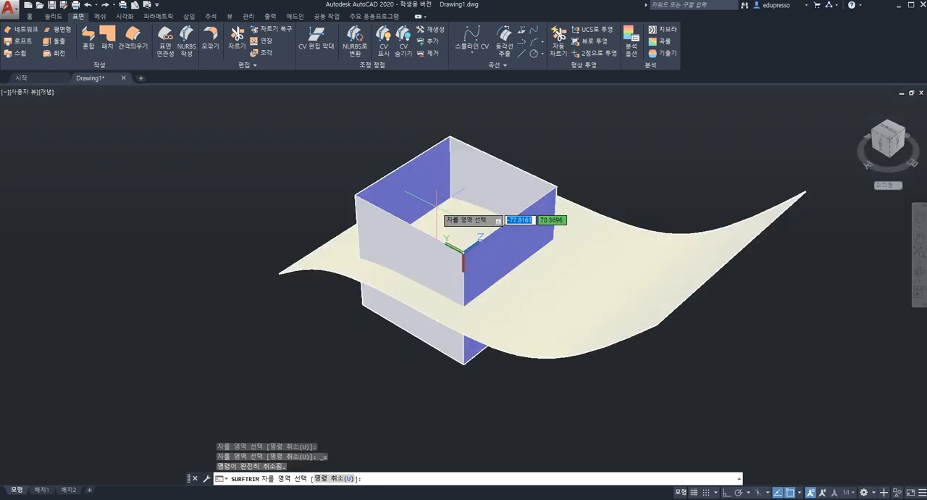
Trim away the part of the box below the wavy surface and undo that cut
click(432, 338)
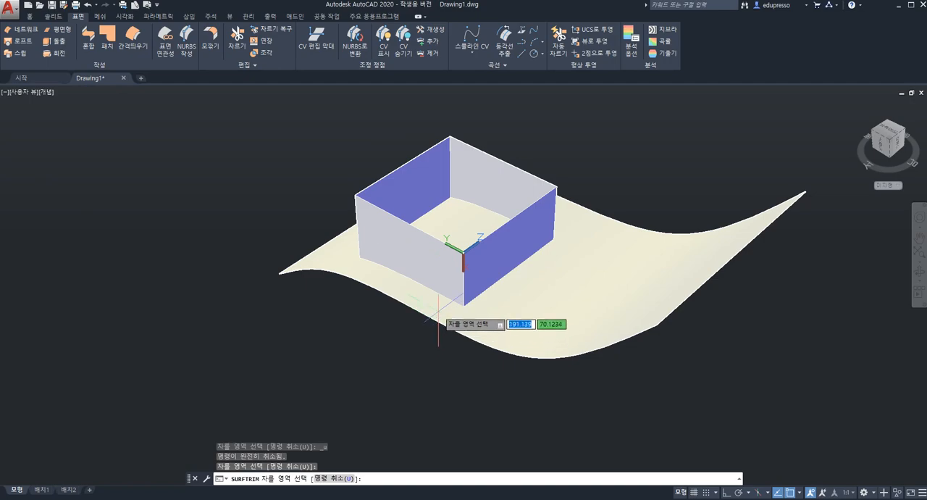
mouse_move(438, 324)
shift+middle_down()
mouse_move(449, 236)
mouse_move(432, 319)
shift+middle_up()
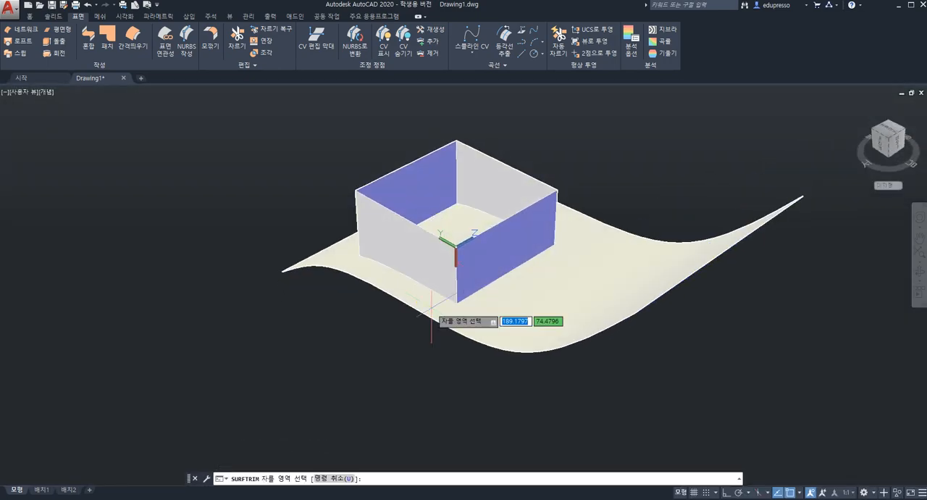
key(ctrl+z)
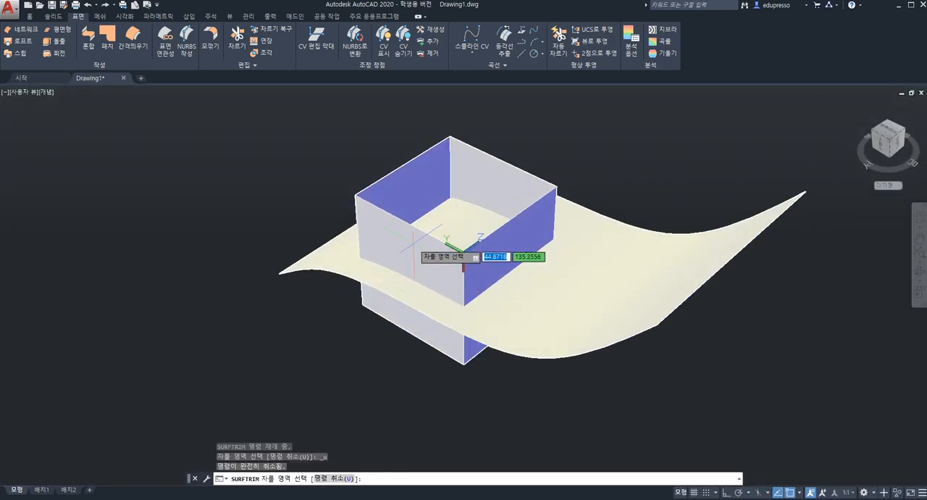
Trim away the box walls above the wavy surface again and finish the trim
click(413, 245)
key(Return)
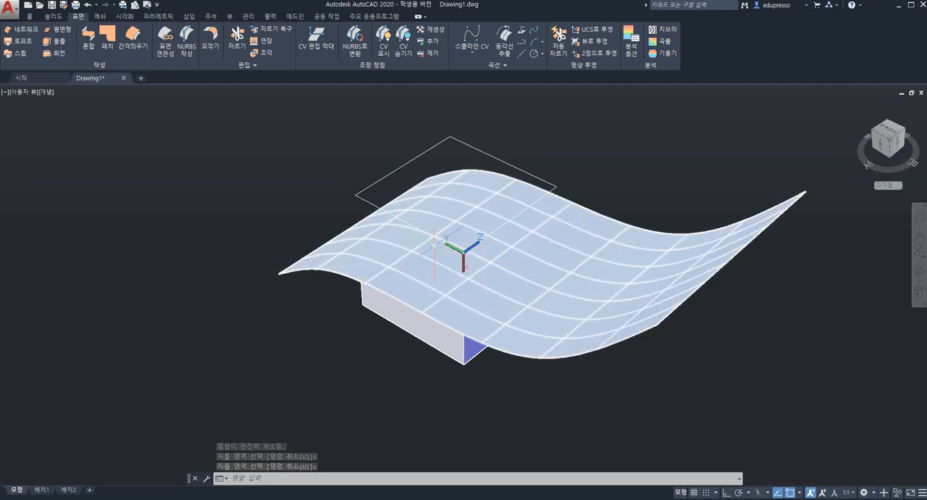
shift+middle_drag(450, 221, 424, 215)
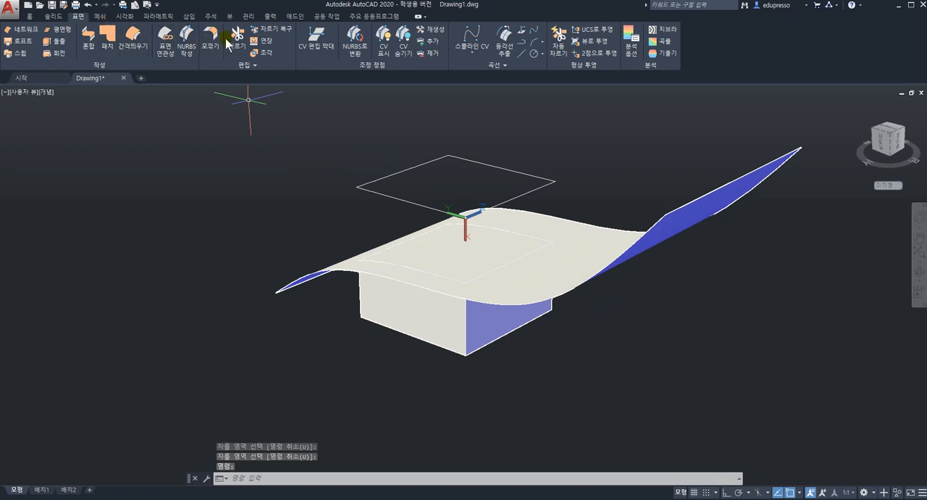
Restore the trimmed upper part of the box with Surface Untrim, using its four cut edges along the wavy surface
click(276, 29)
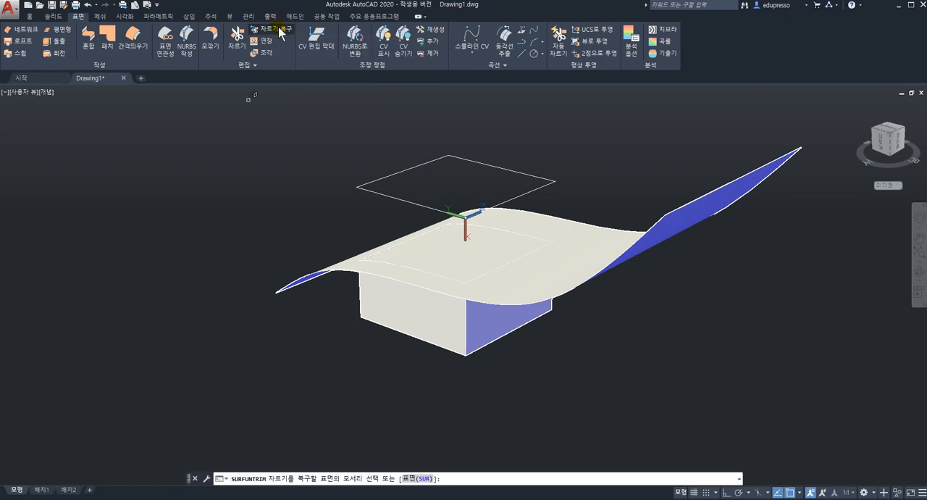
click(416, 249)
scroll(420, 253, down, 3)
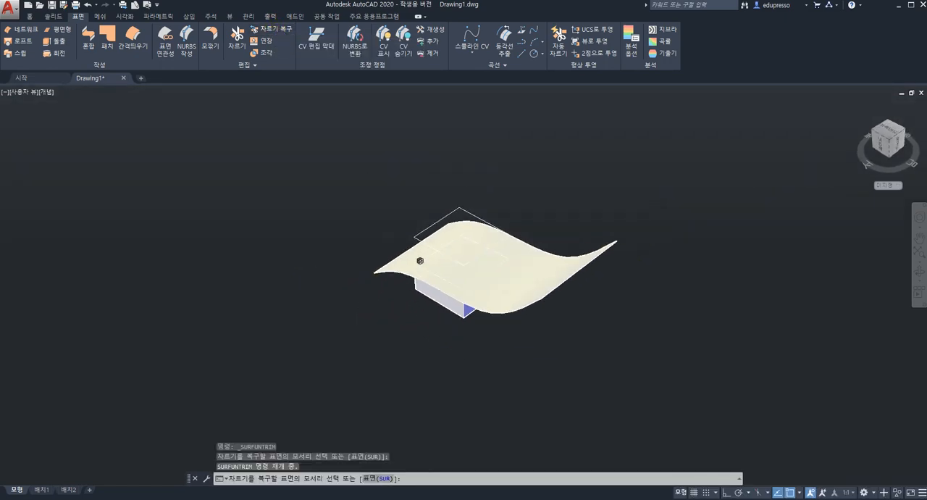
scroll(422, 250, up, 5)
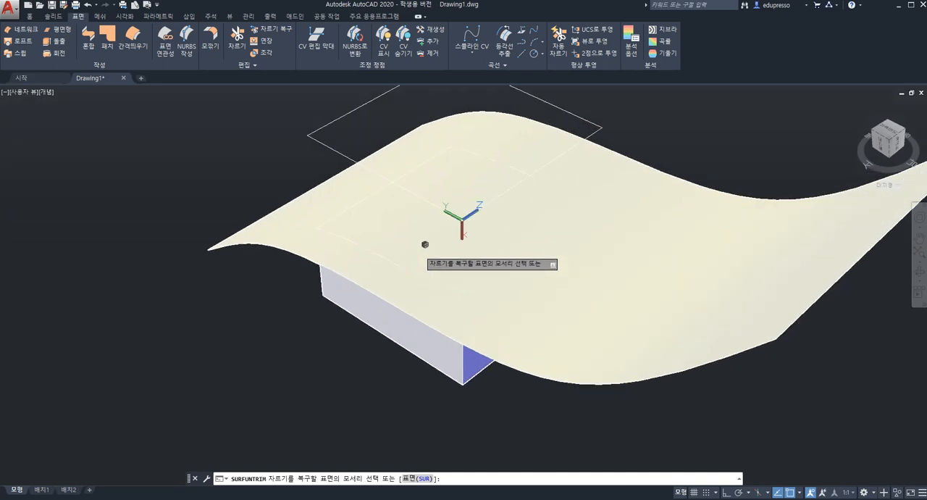
scroll(425, 245, down, 1)
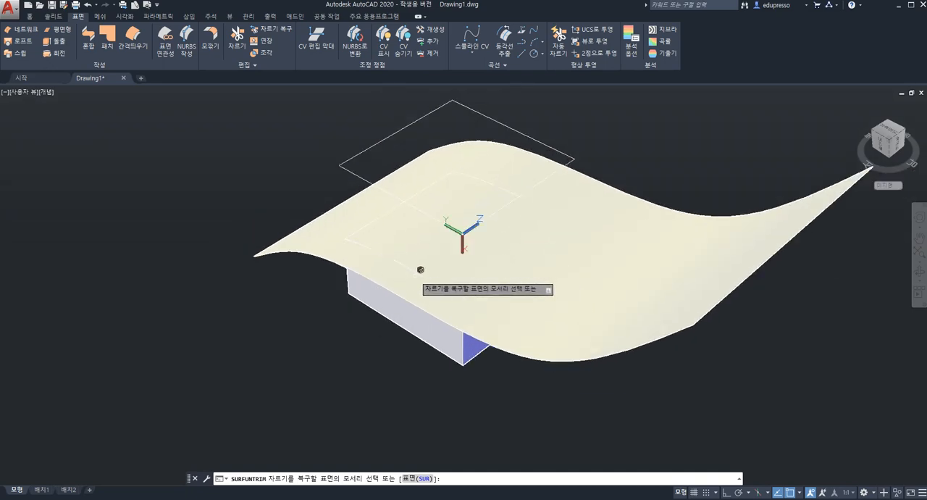
click(420, 267)
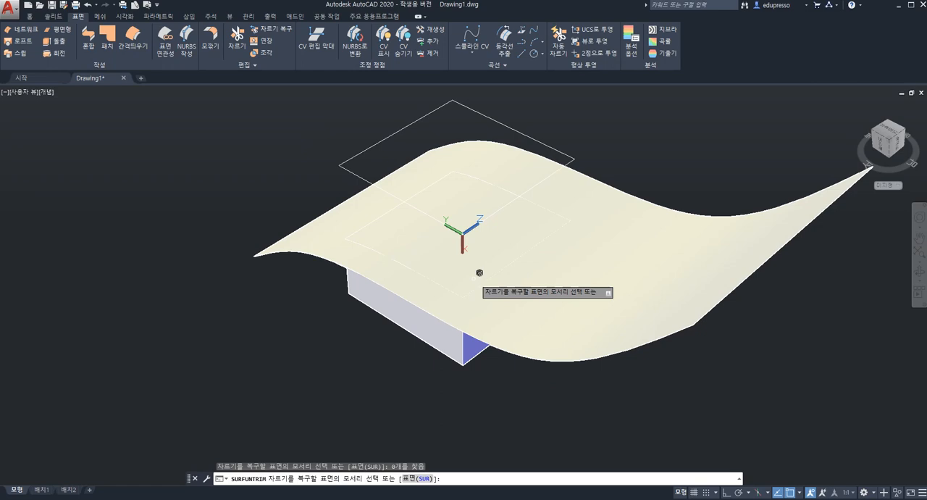
click(424, 269)
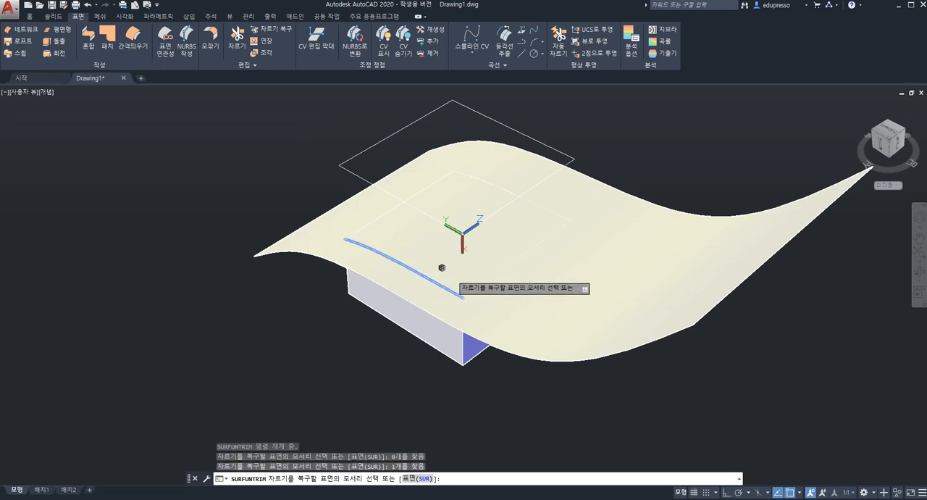
click(499, 268)
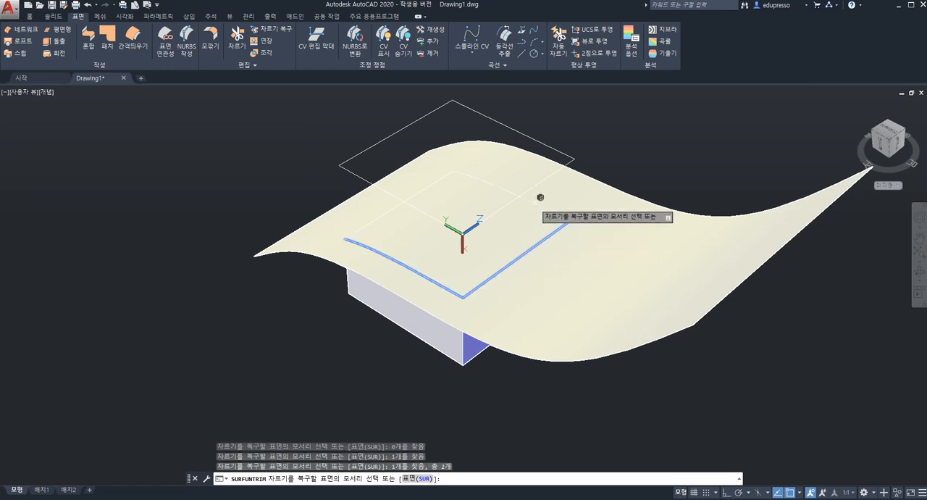
click(542, 205)
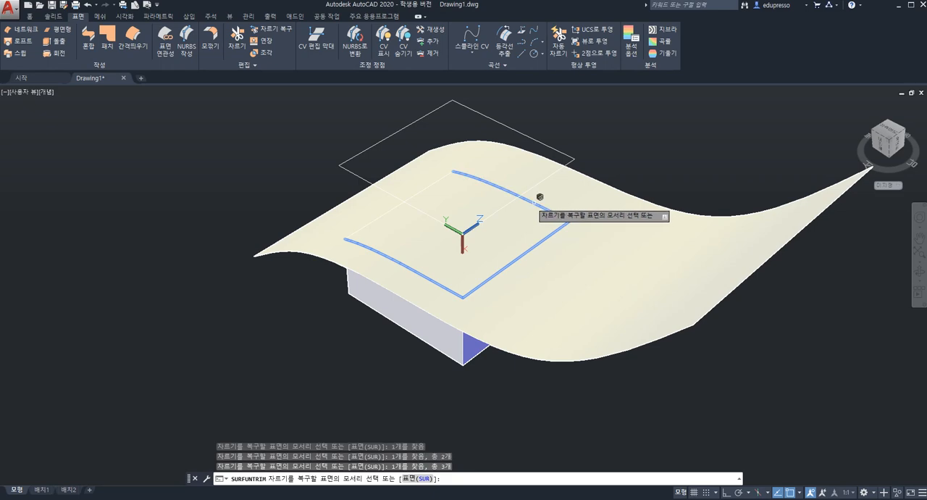
click(397, 205)
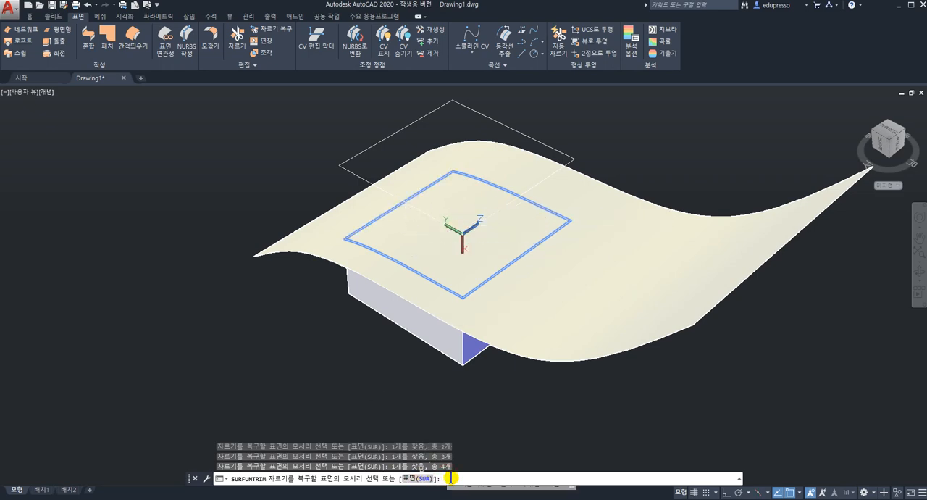
key(Return)
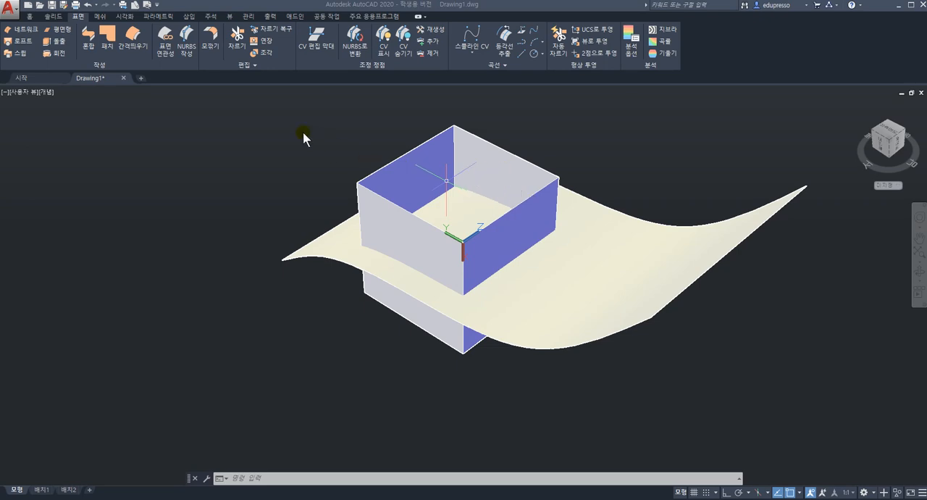
Try to extend the upper edges of the box walls with Surface Extend
click(262, 42)
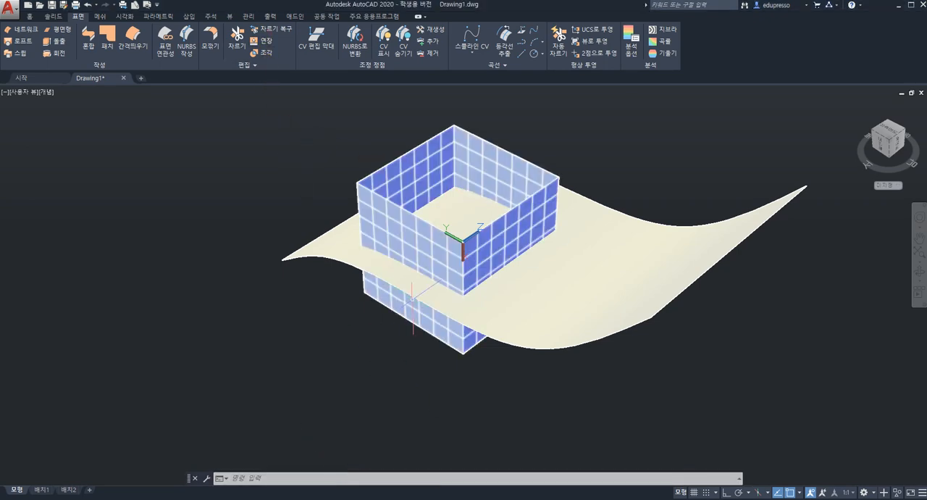
click(265, 42)
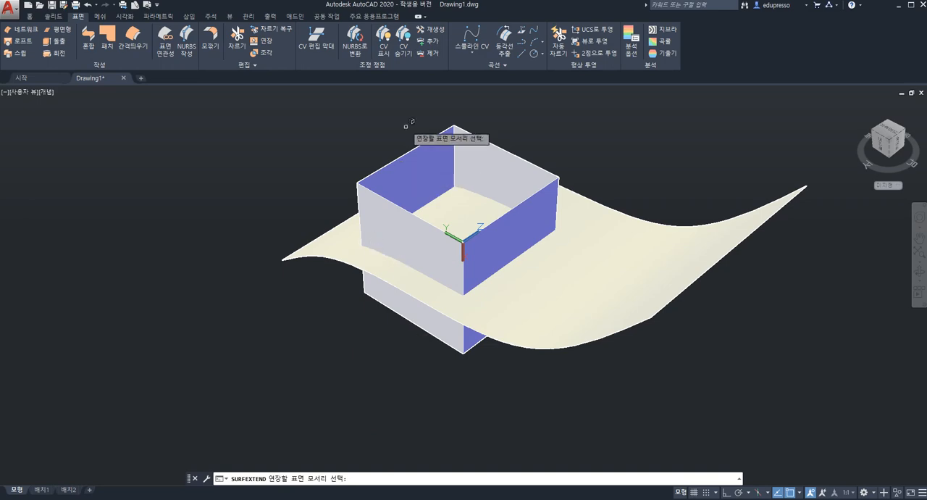
click(410, 149)
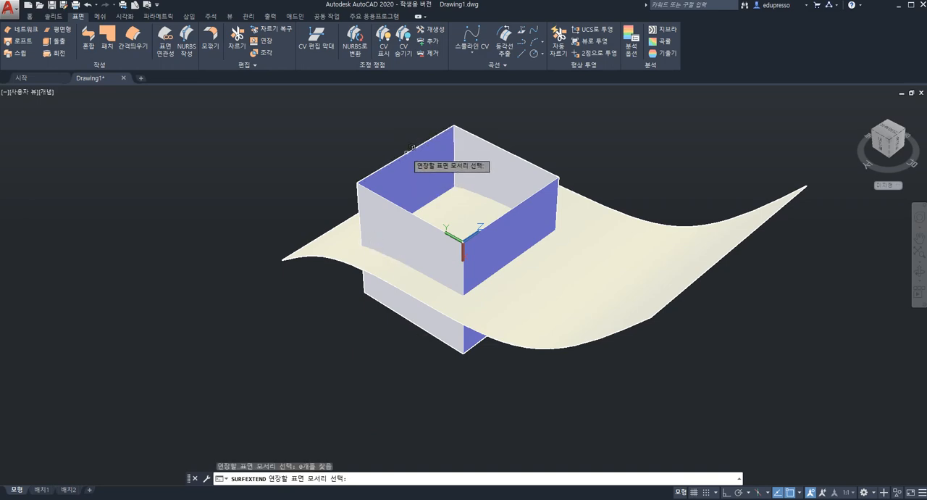
click(411, 203)
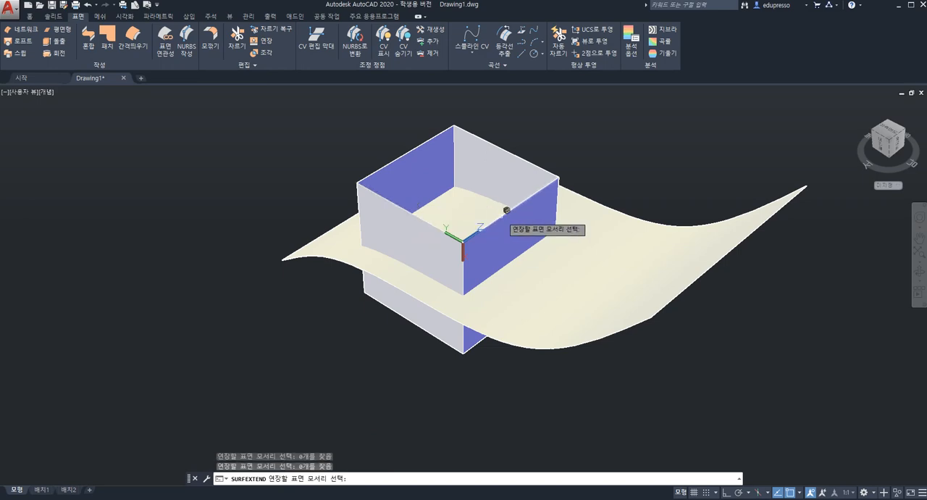
click(508, 210)
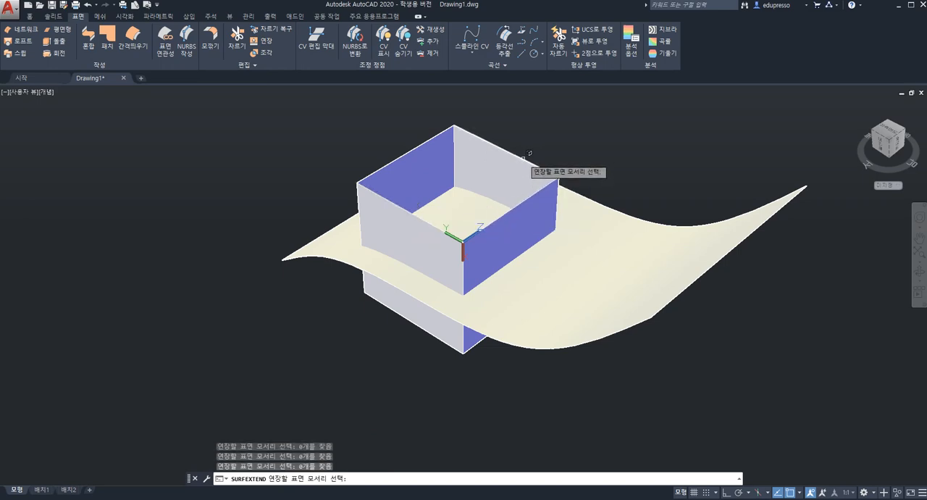
click(378, 478)
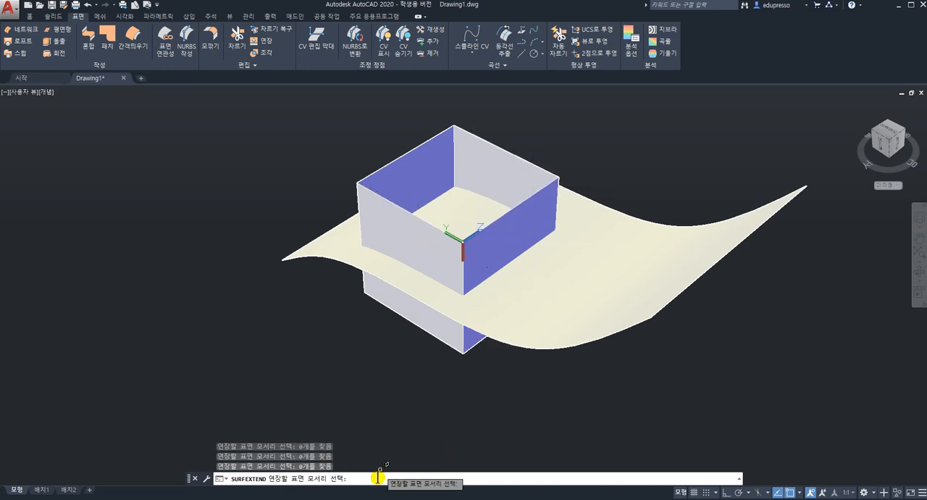
key(Return)
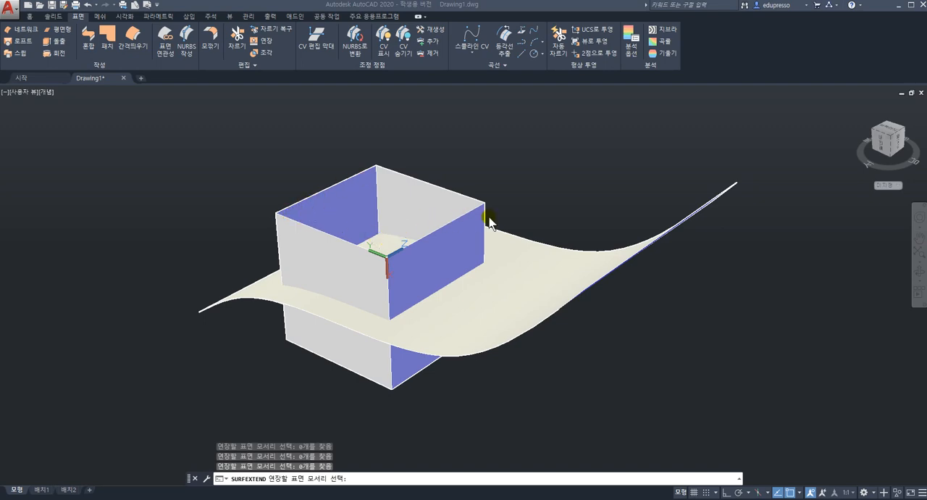
scroll(628, 219, up, 2)
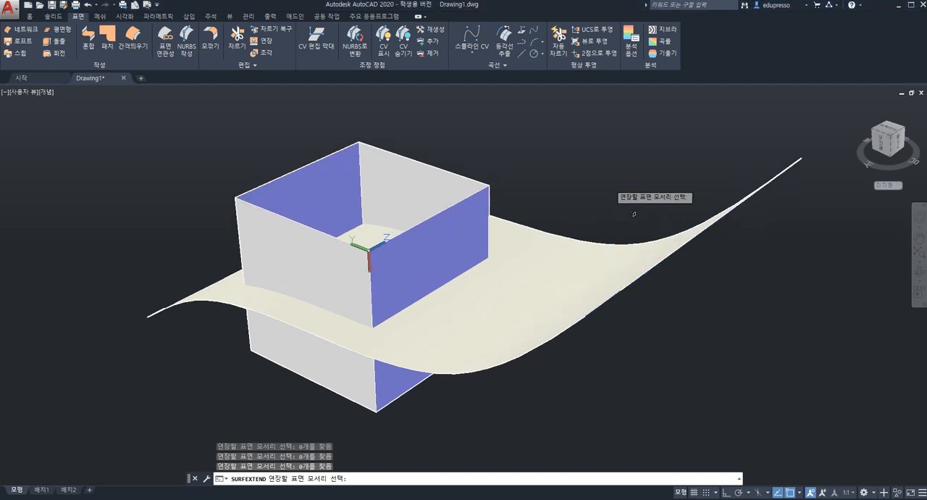
shift+middle_drag(621, 225, 594, 214)
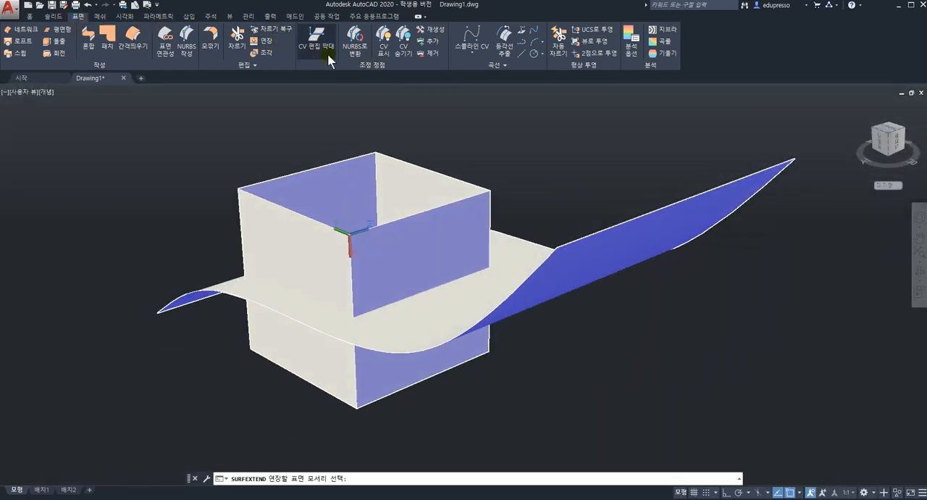
Extend the wavy surface by 100 from its raised straight end edge, using Surface Extend
click(266, 42)
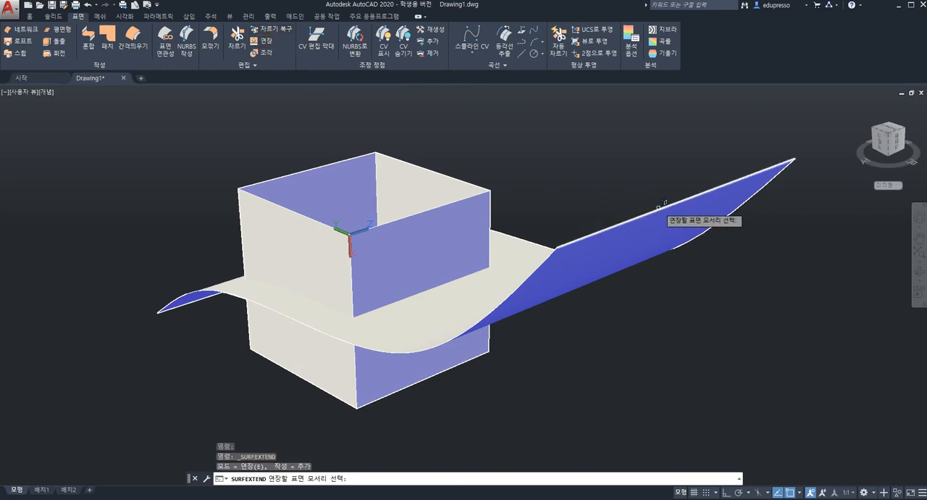
shift+middle_drag(611, 191, 673, 231)
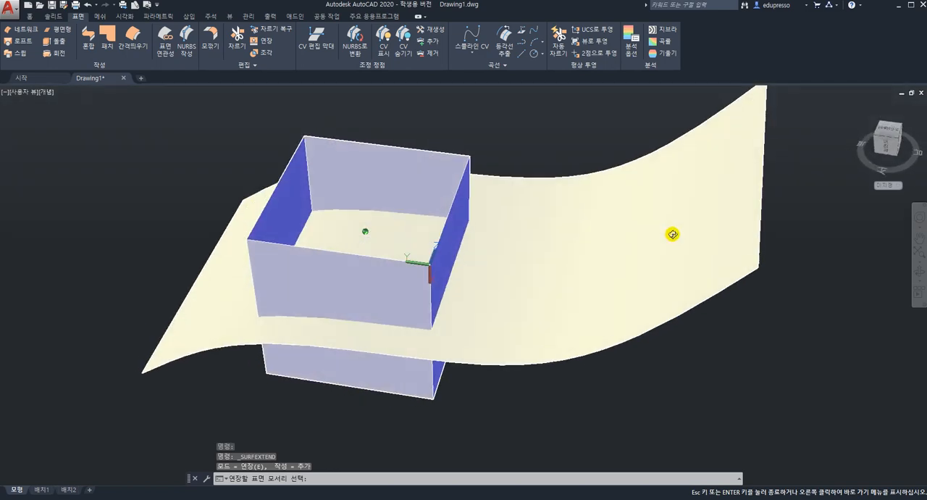
click(764, 203)
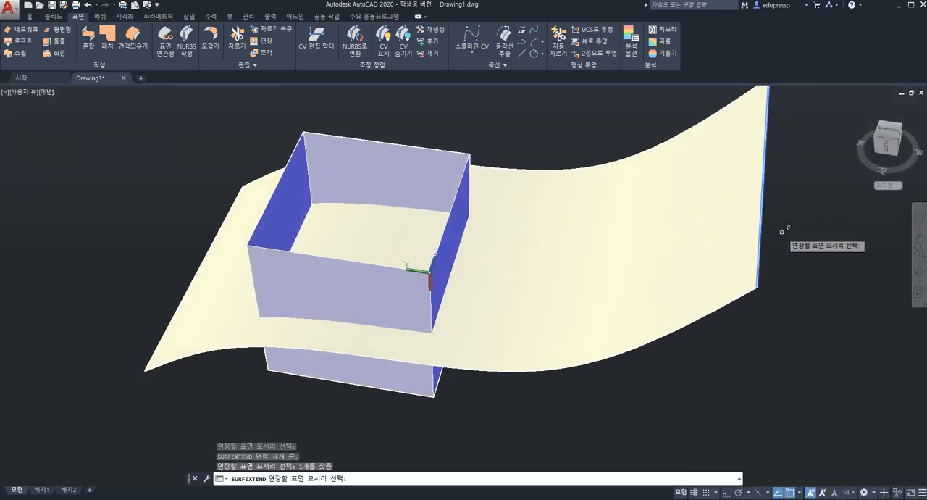
key(Return)
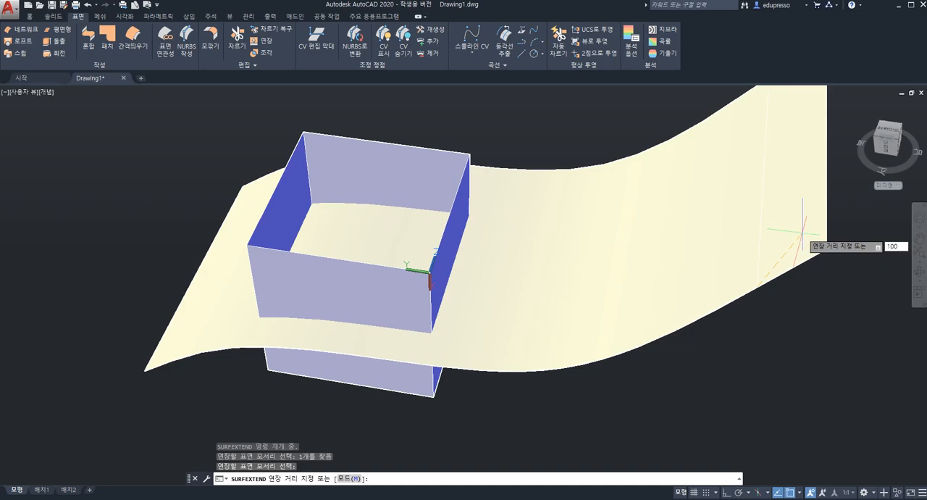
text(100)
key(Return)
shift+middle_drag(717, 250, 683, 224)
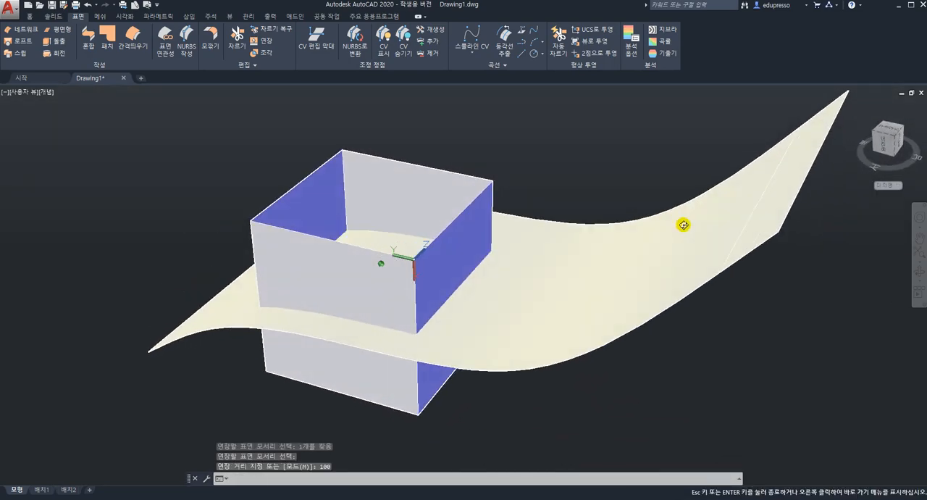
shift+middle_drag(467, 239, 507, 227)
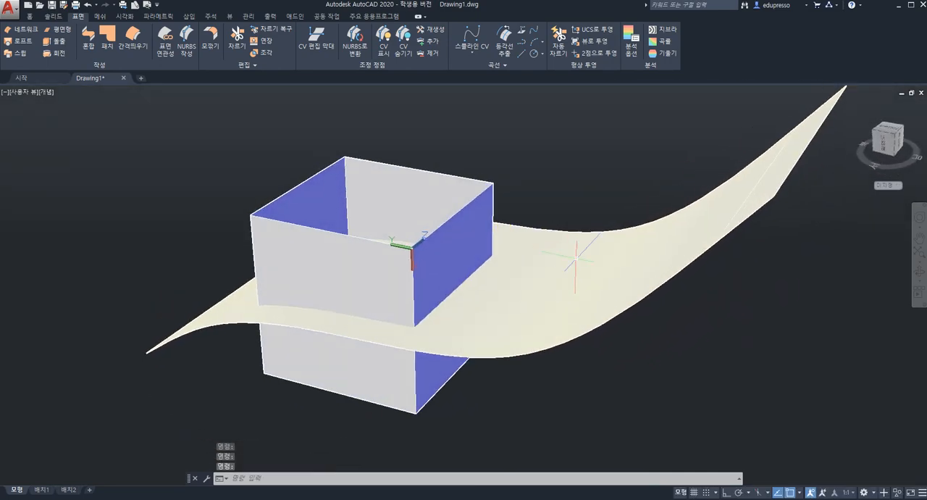
Erase the box walls and the wavy surface together to empty the drawing
scroll(585, 293, down, 5)
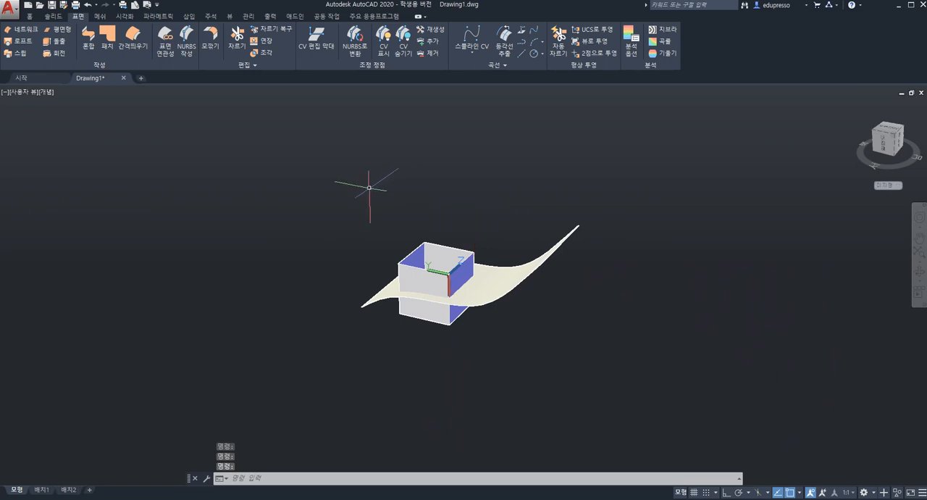
key(Escape)
click(331, 194)
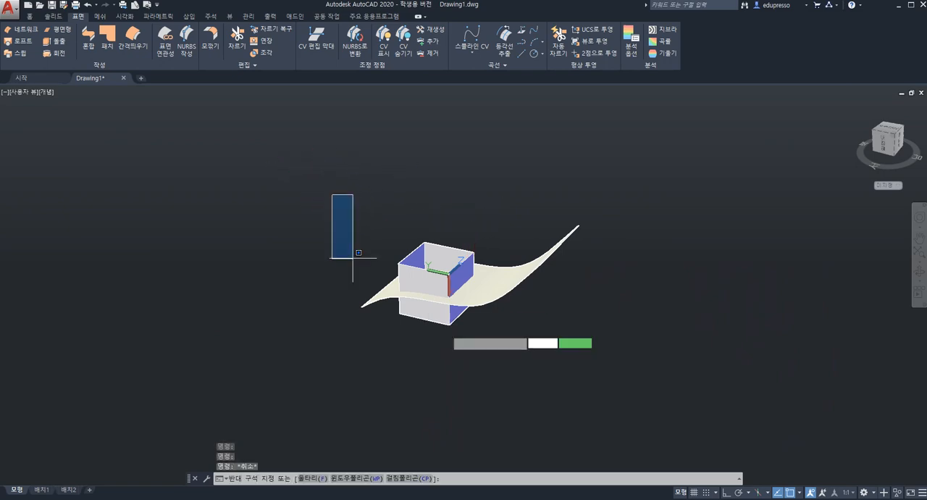
click(666, 391)
key(Delete)
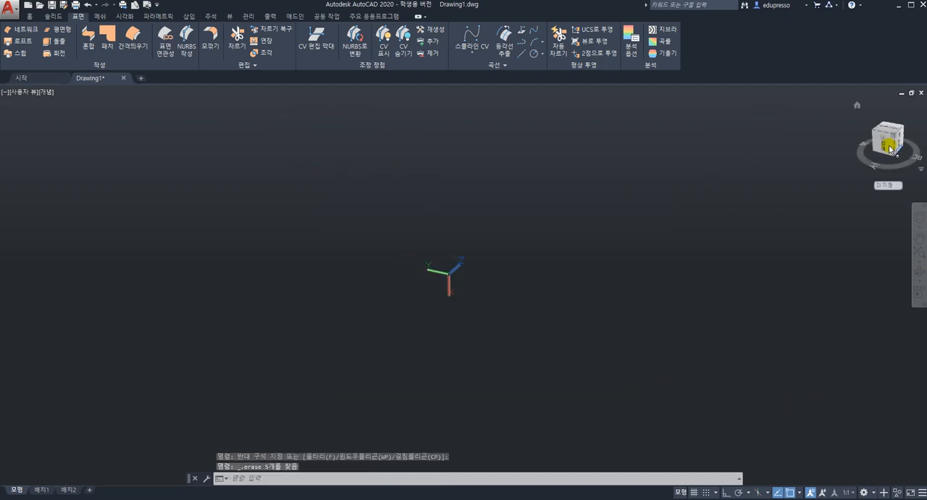
Set the coordinate system back to WCS and restore the home view
click(898, 186)
click(907, 197)
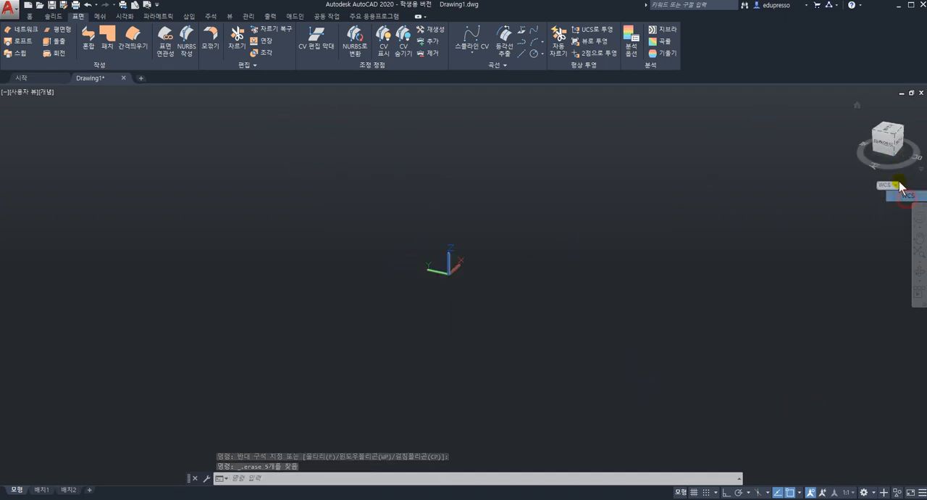
click(858, 106)
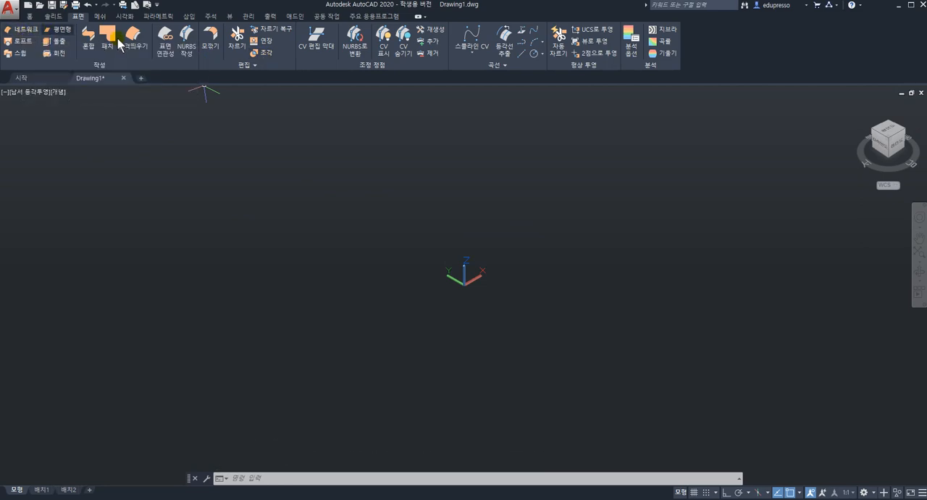
Draw a 300 by 300 rectangle starting near the origin and fit it in the home view
click(32, 16)
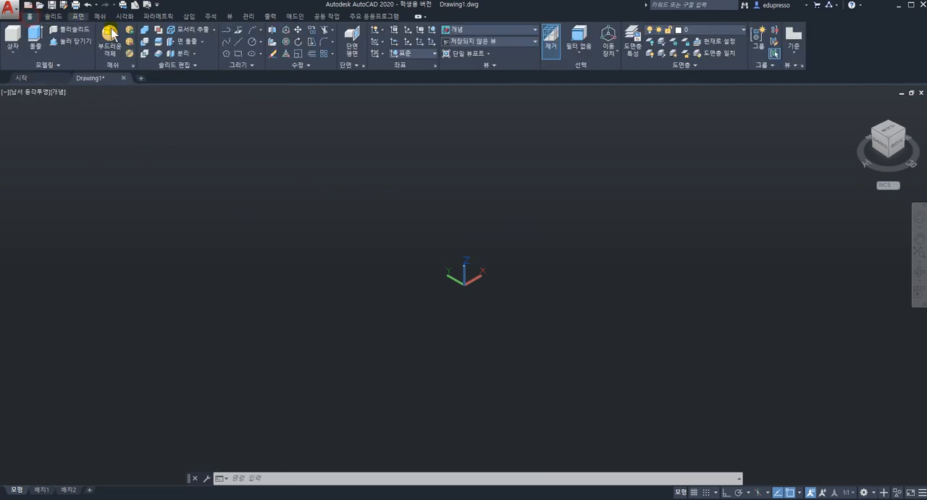
click(237, 56)
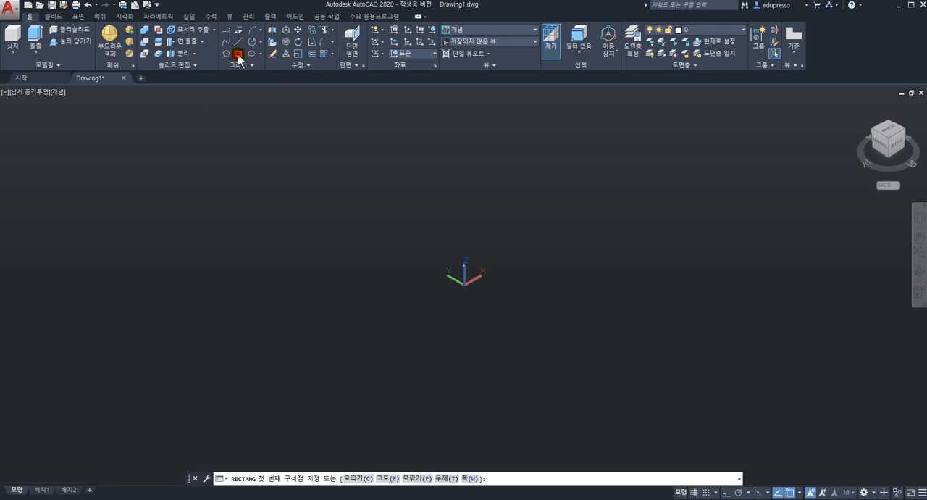
click(238, 56)
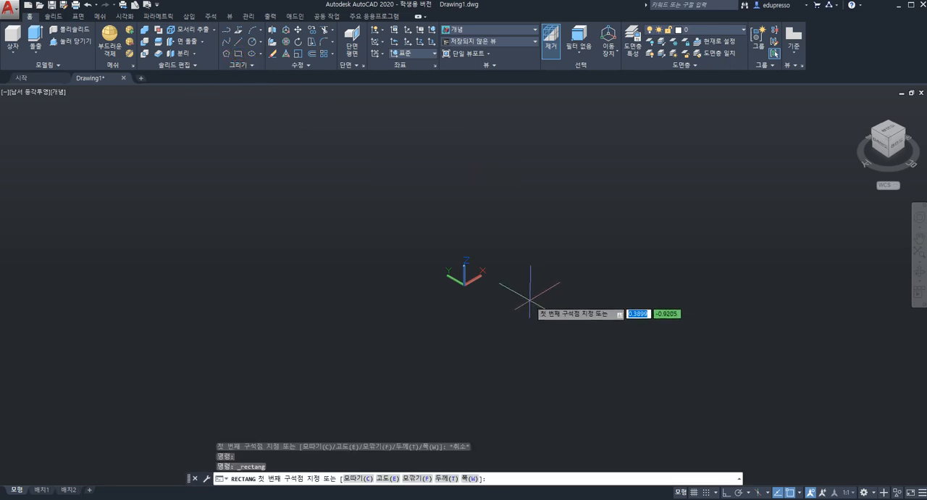
click(495, 292)
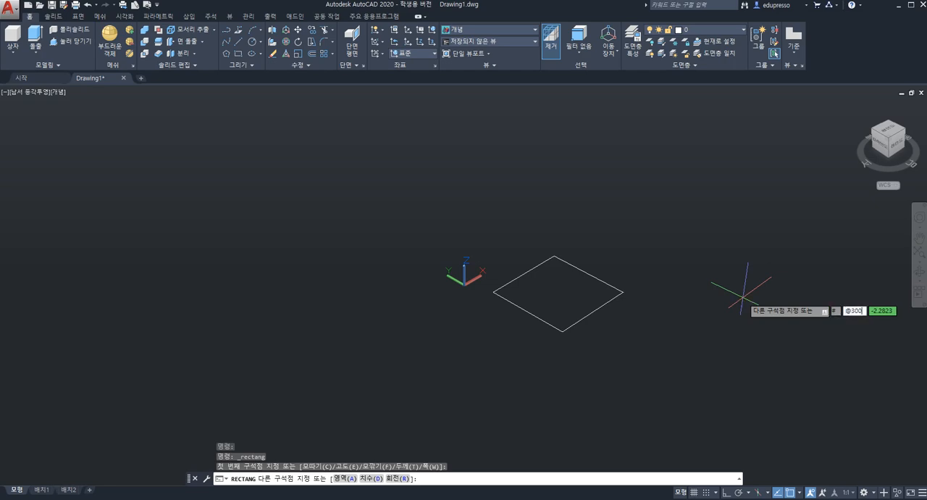
key(Tab)
key(Return)
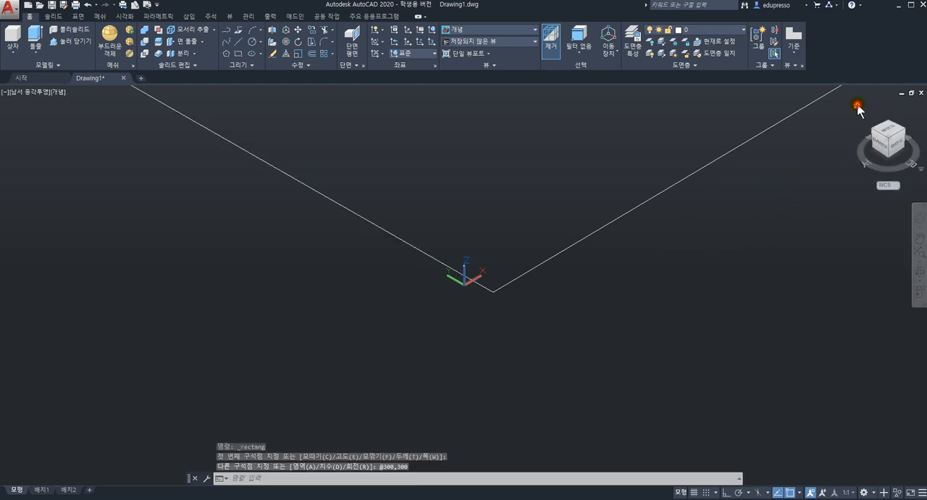
click(857, 107)
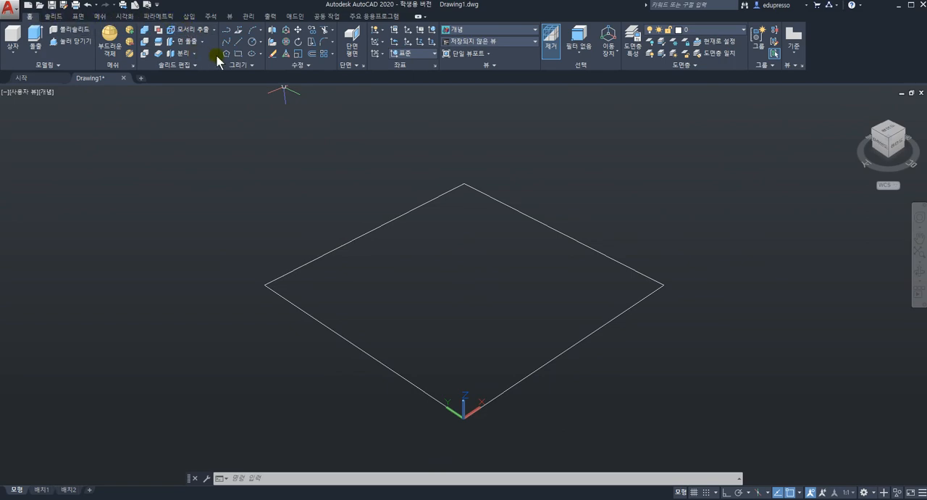
Explode the rectangle and delete its two opposite sides that run parallel to the X axis
click(299, 66)
click(297, 77)
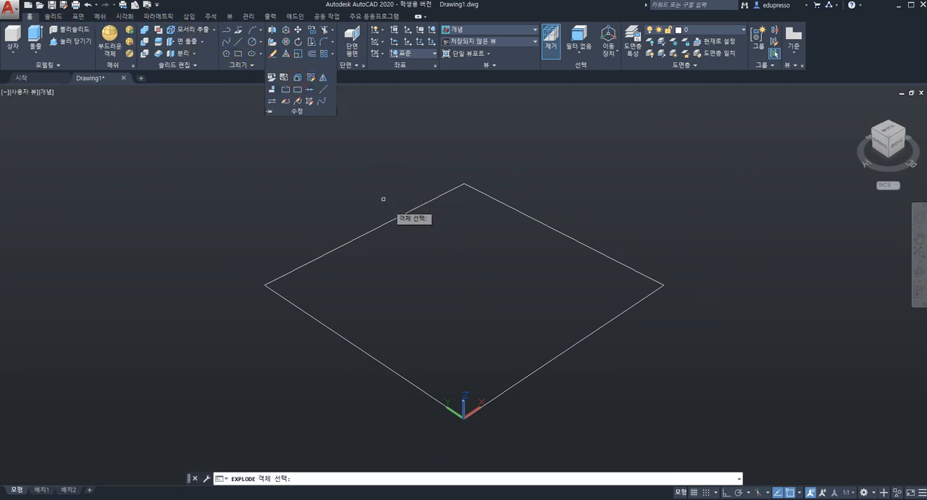
click(400, 216)
key(Return)
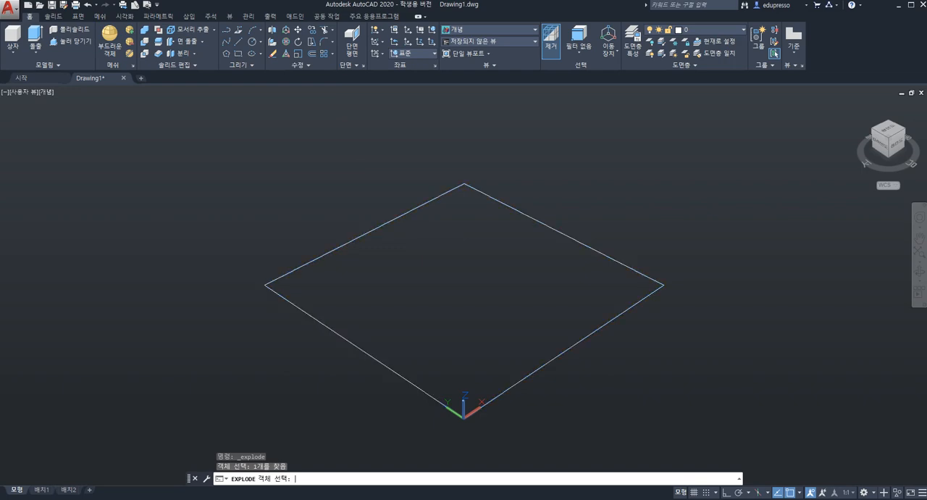
click(402, 215)
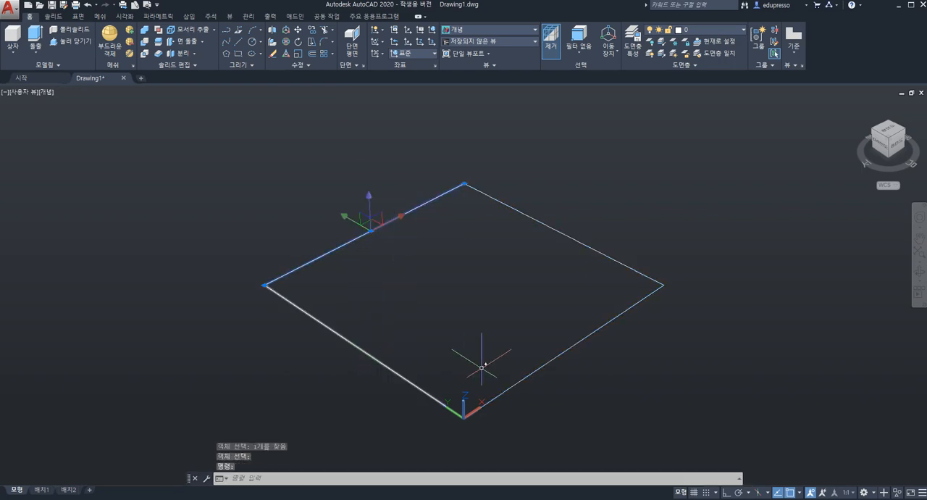
click(538, 368)
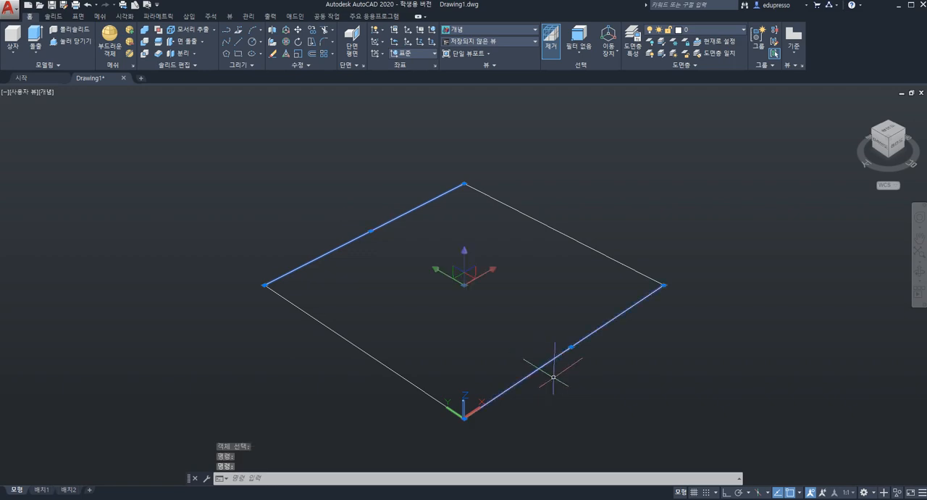
key(Delete)
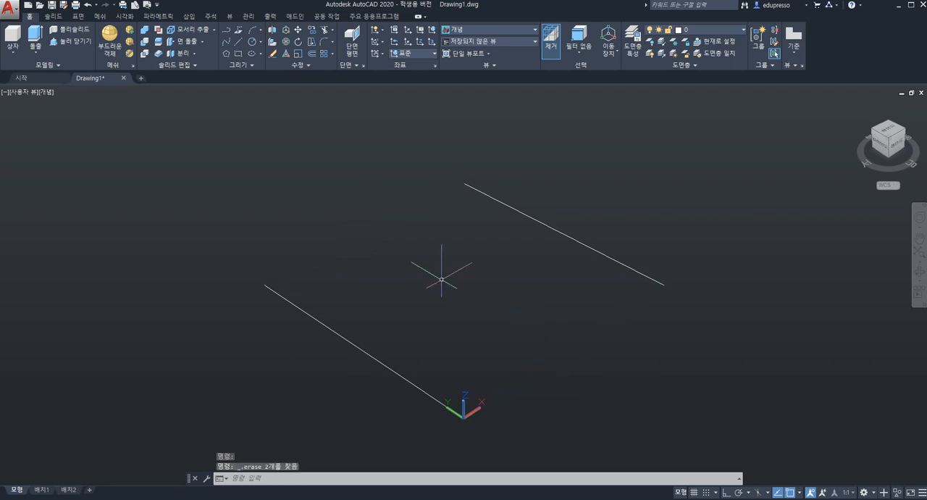
Redirect the UCS Y axis straight up along world Z with Ortho on, keeping the origin at the line's end
mouse_move(451, 241)
shift+middle_down()
mouse_move(449, 225)
mouse_move(452, 237)
shift+middle_up()
scroll(451, 238, up, 3)
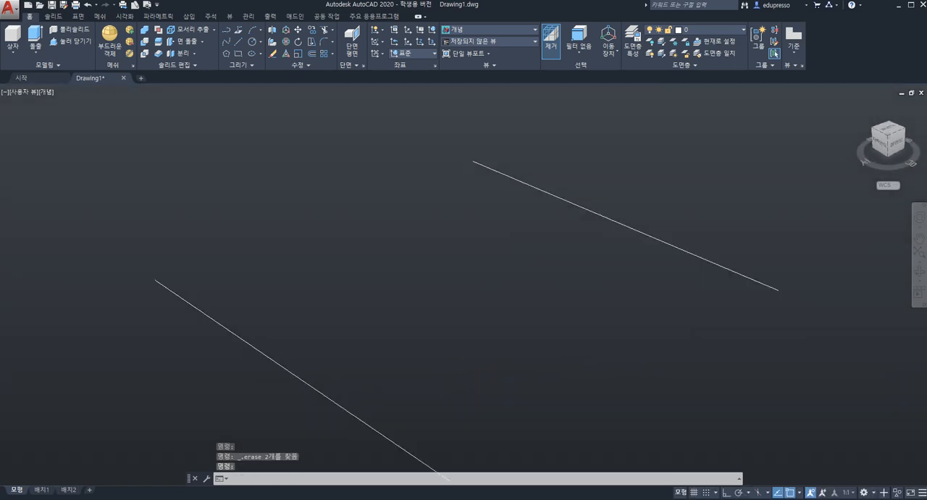
scroll(465, 274, down, 3)
click(78, 15)
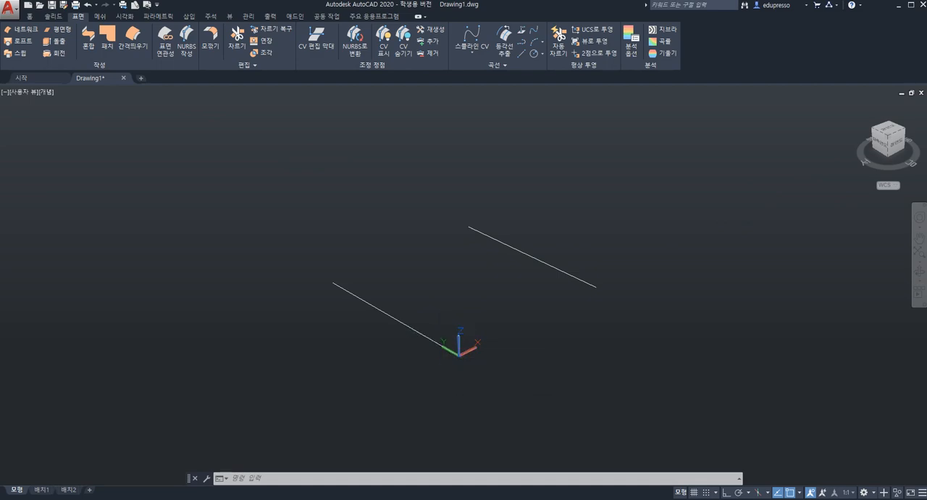
click(458, 355)
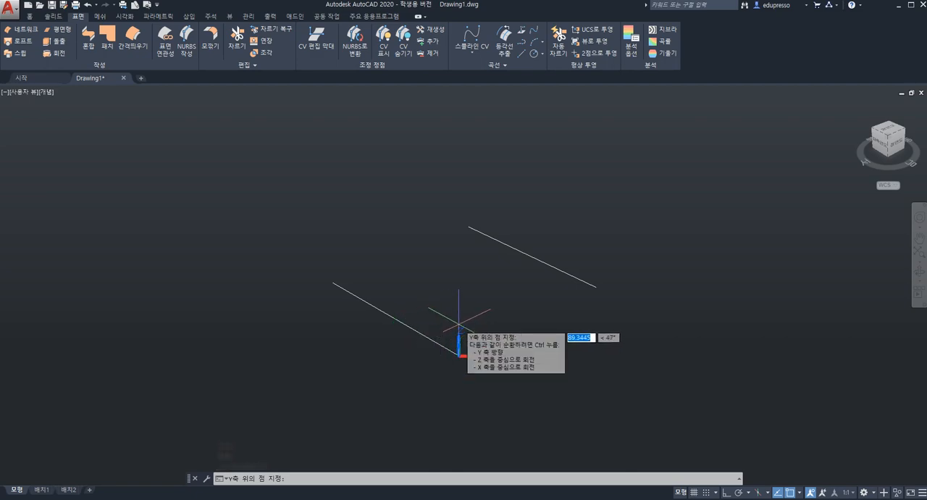
key(F8)
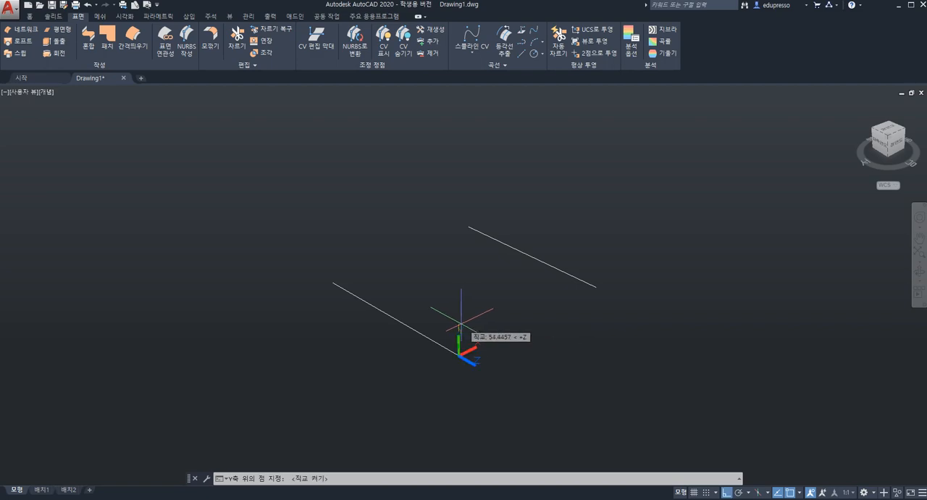
click(460, 323)
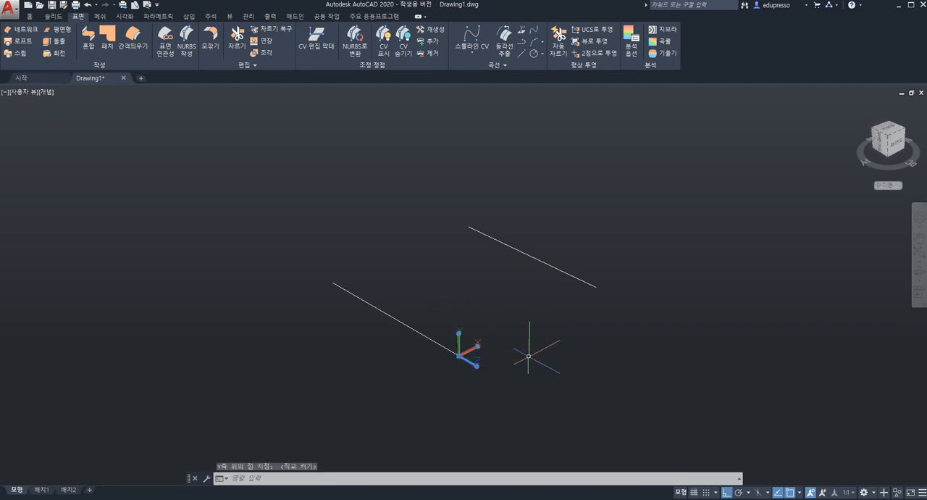
click(484, 331)
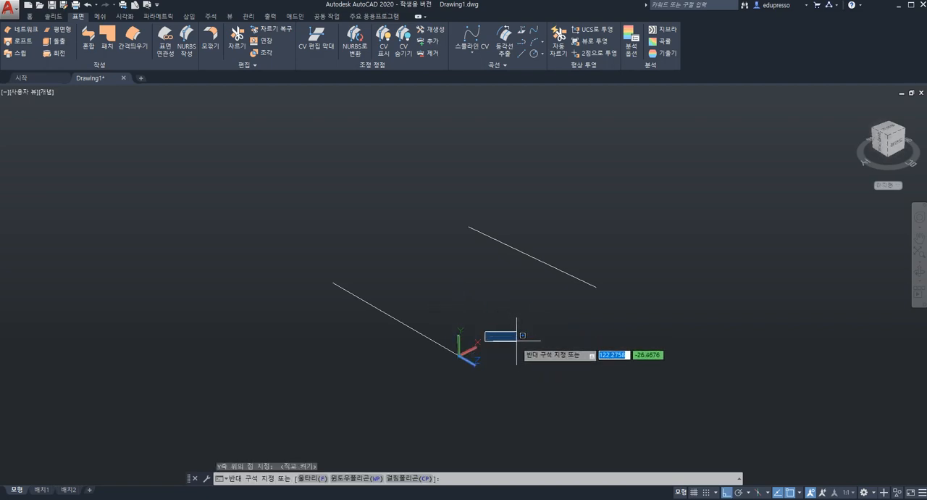
key(Escape)
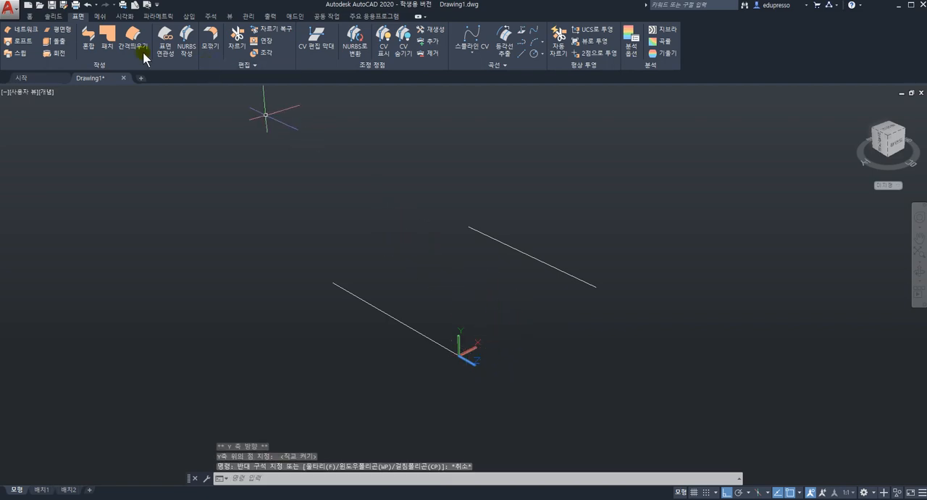
Draw a wavy spline with Ortho off, joining the two lines' near ends from the UCS origin through three intermediate points
click(30, 16)
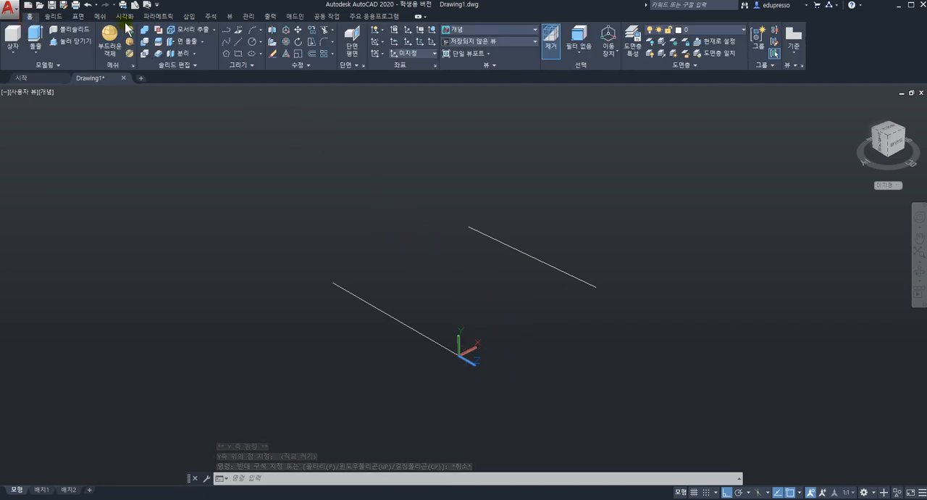
click(226, 42)
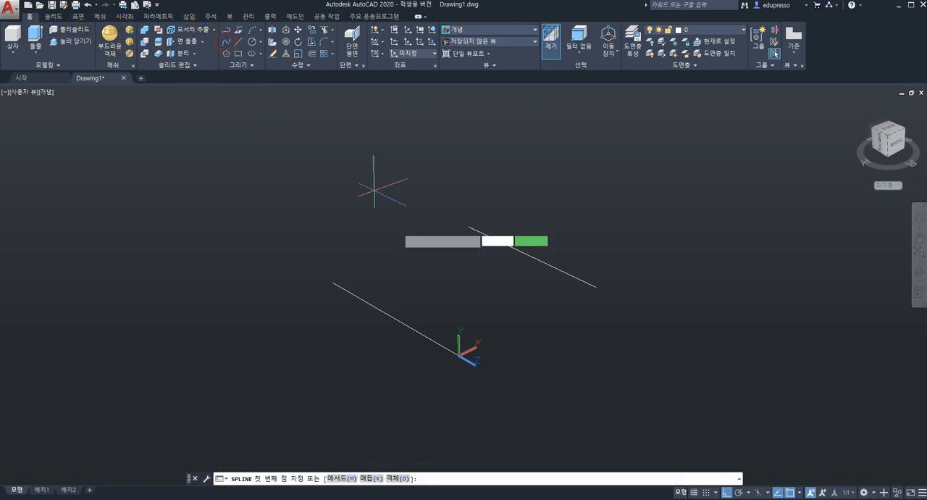
click(459, 355)
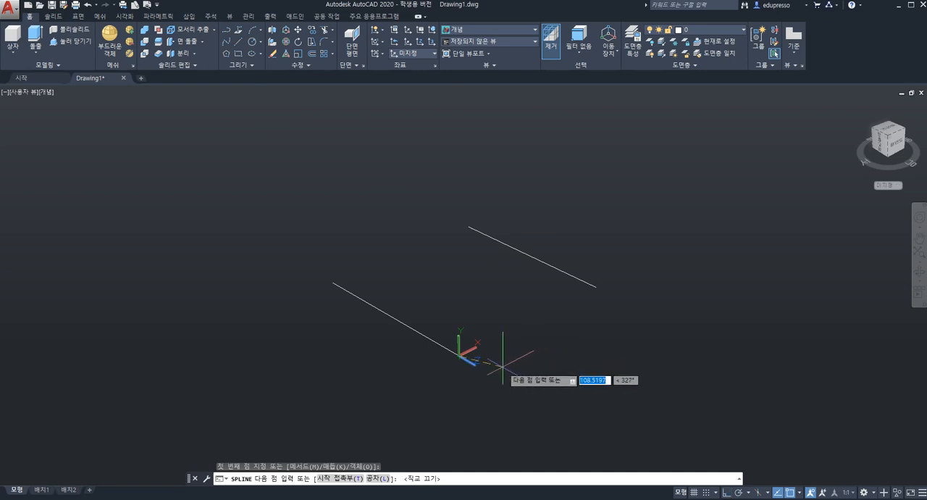
key(F8)
click(500, 366)
click(575, 330)
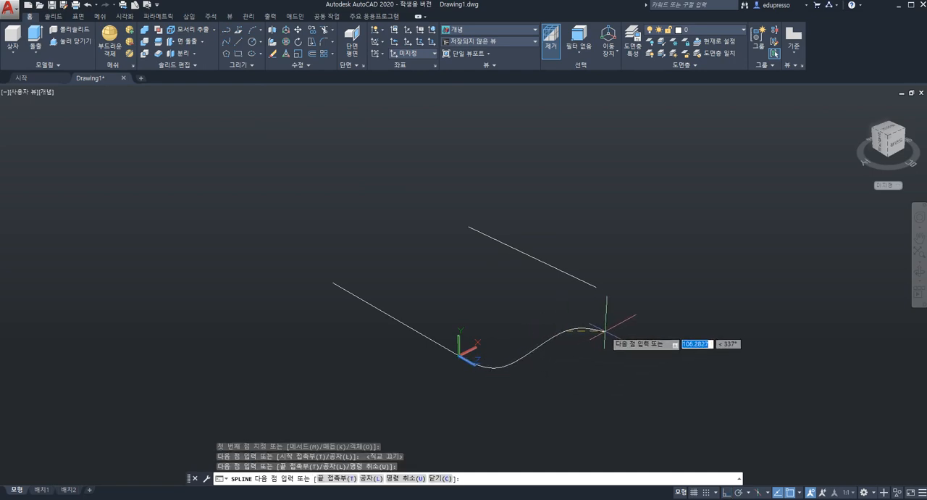
click(595, 328)
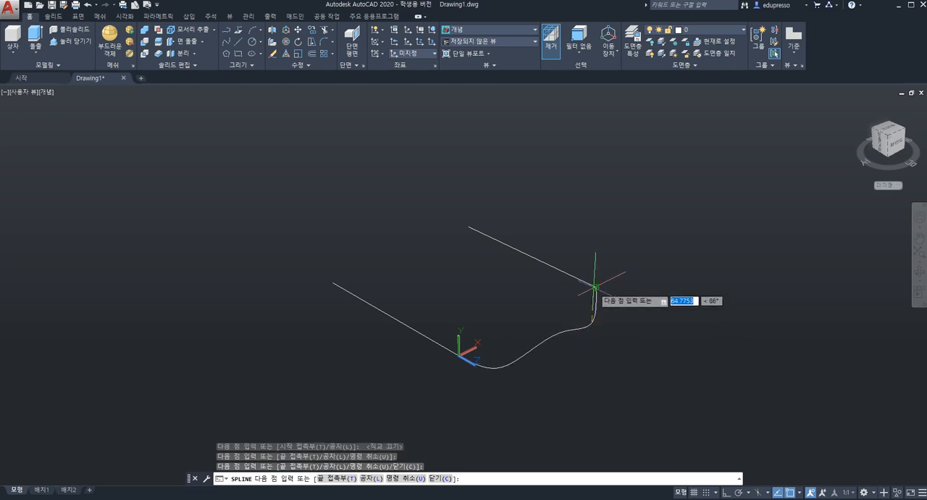
click(595, 288)
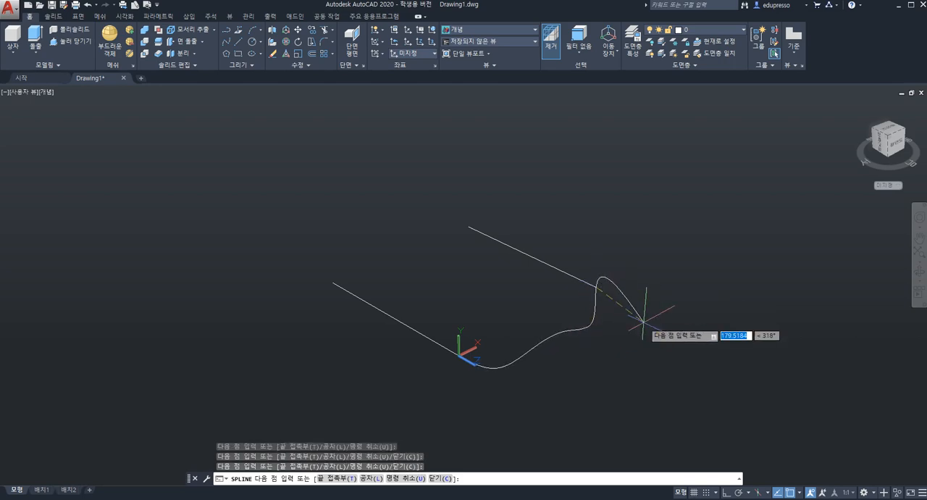
key(Return)
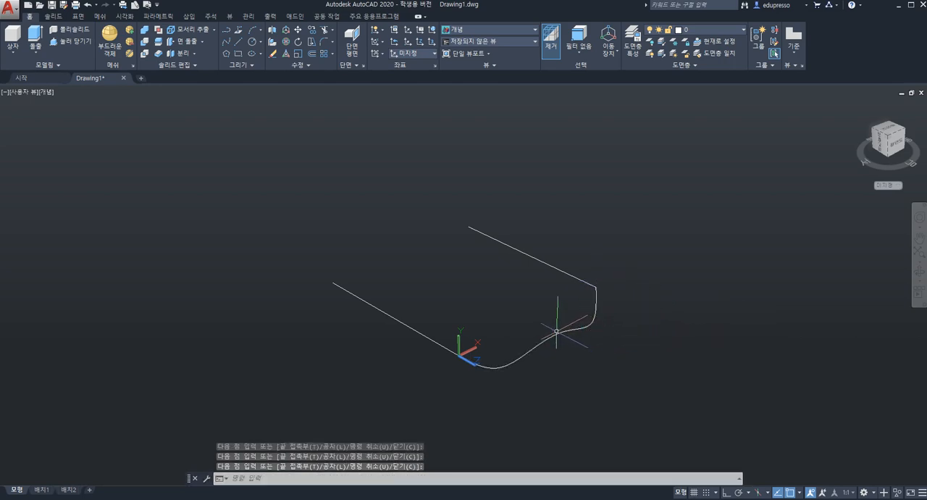
shift+middle_drag(483, 298, 447, 296)
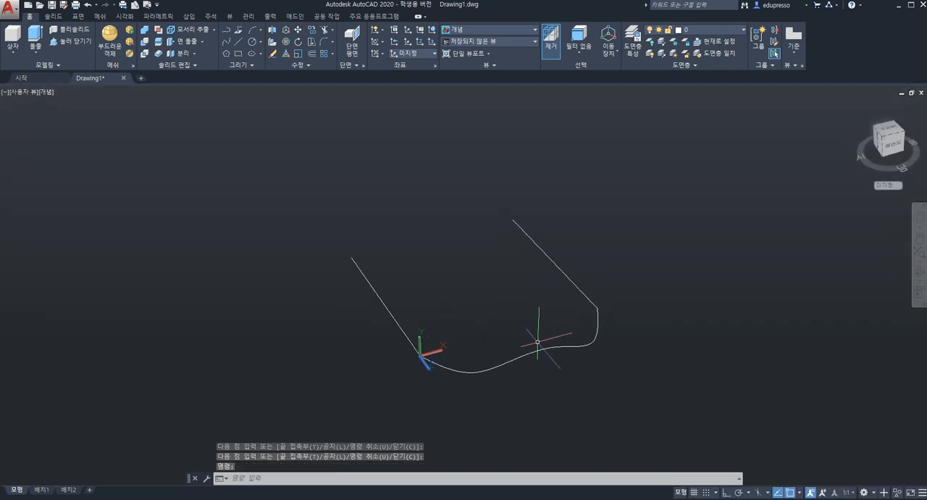
click(311, 32)
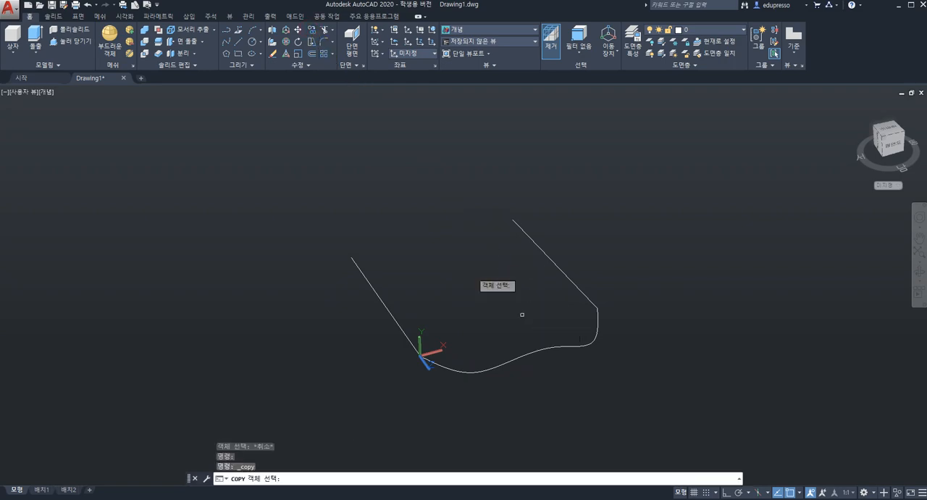
click(569, 346)
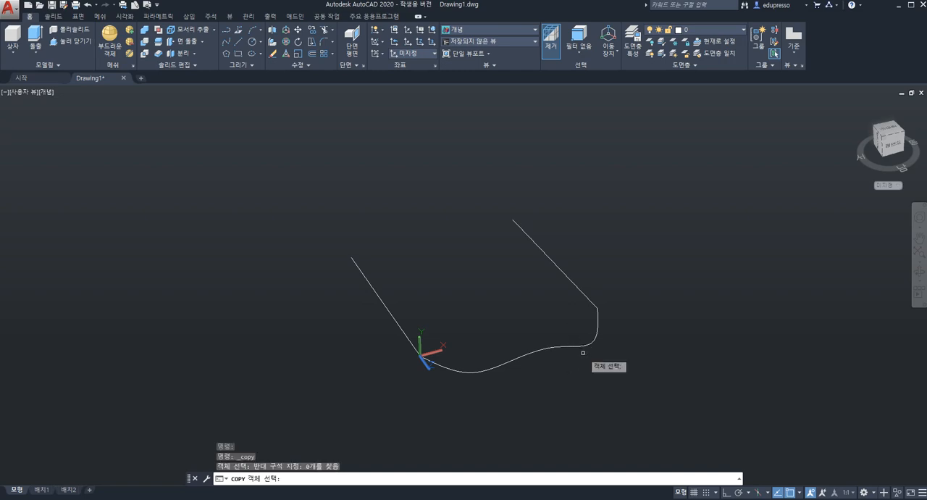
click(570, 348)
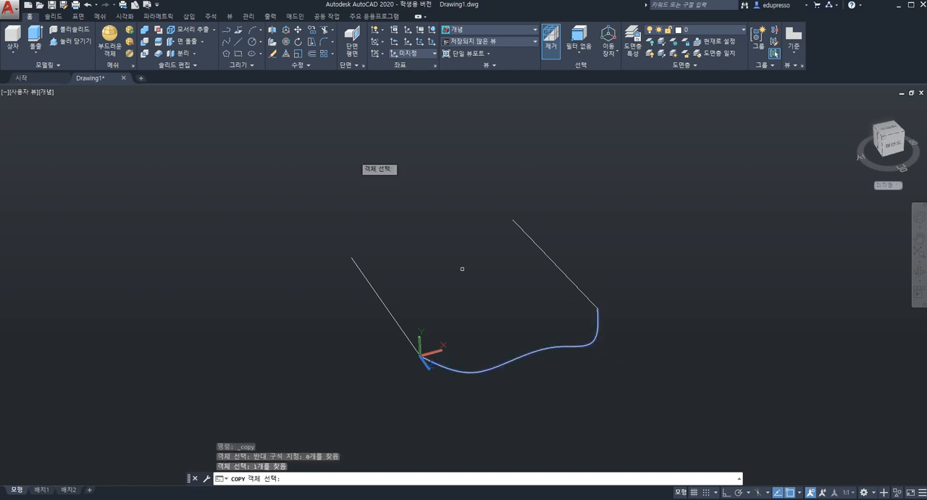
Copy the spline from its endpoint on one line to that line's far end, bridging the far ends of both lines
click(314, 35)
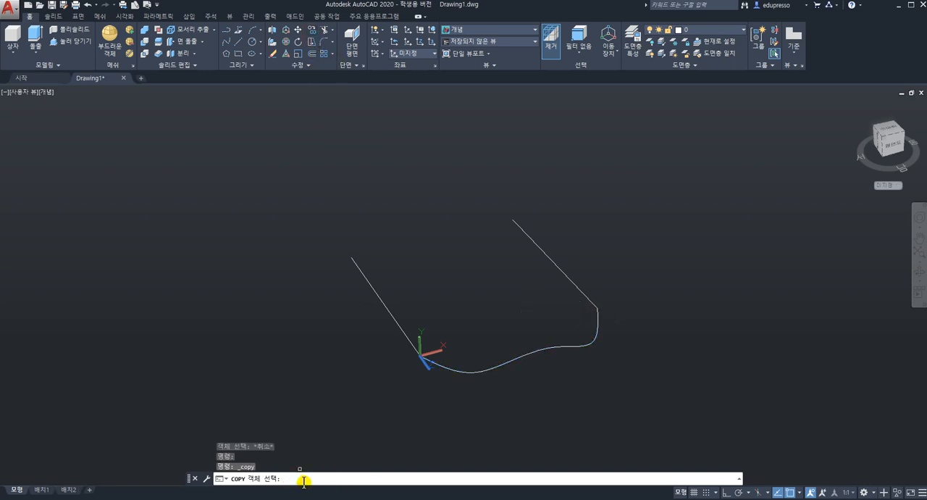
click(495, 368)
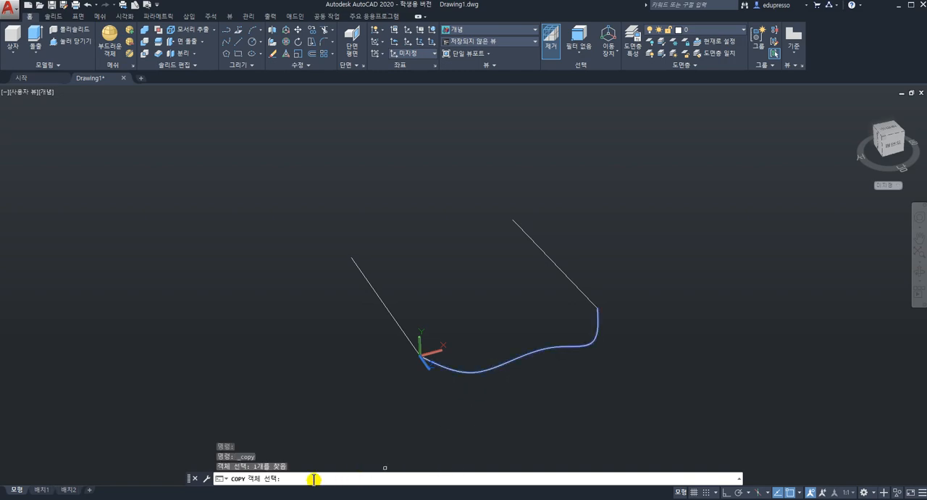
key(Return)
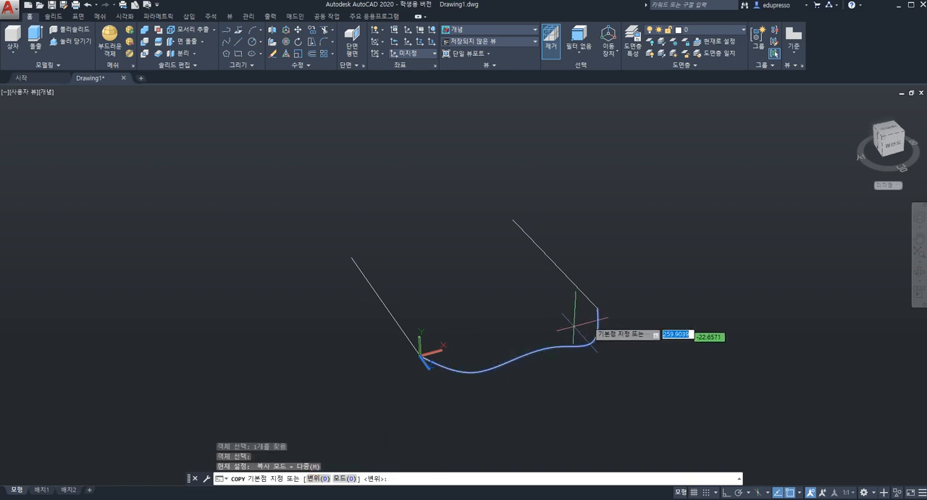
click(598, 309)
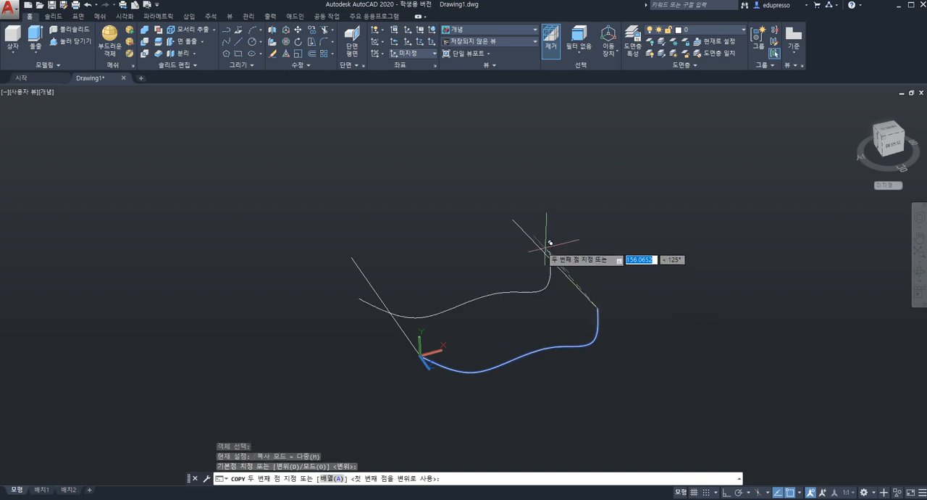
click(514, 219)
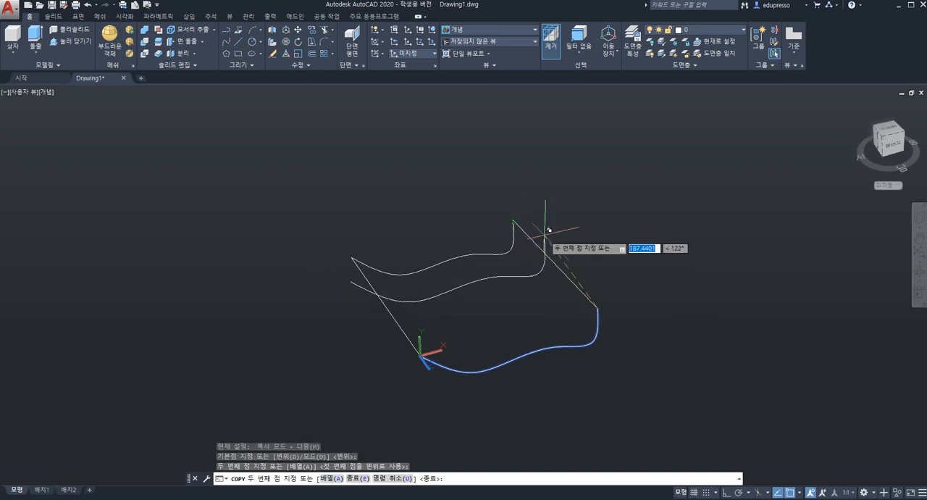
key(Escape)
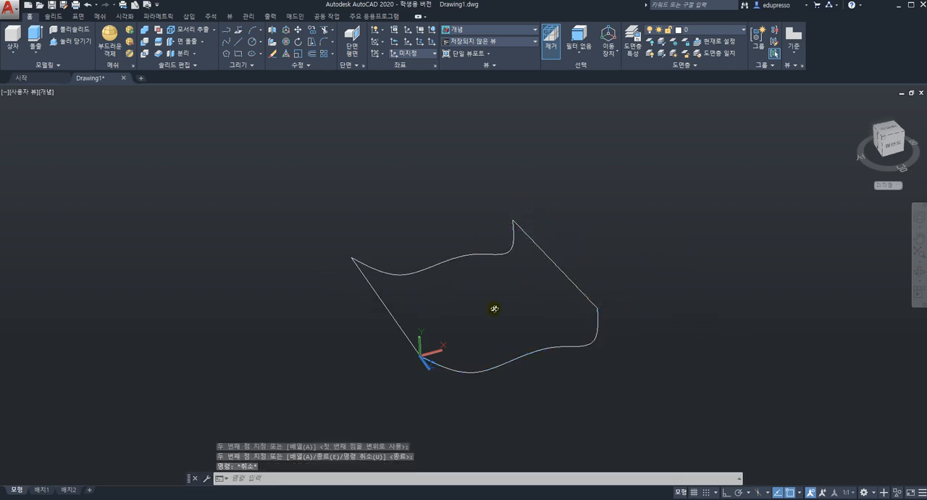
Stretch the copied spline's second fit point down by about 42 units at about 307° to deepen its dip
shift+drag(494, 308, 530, 280)
shift+middle_drag(529, 280, 496, 305)
scroll(496, 319, up, 4)
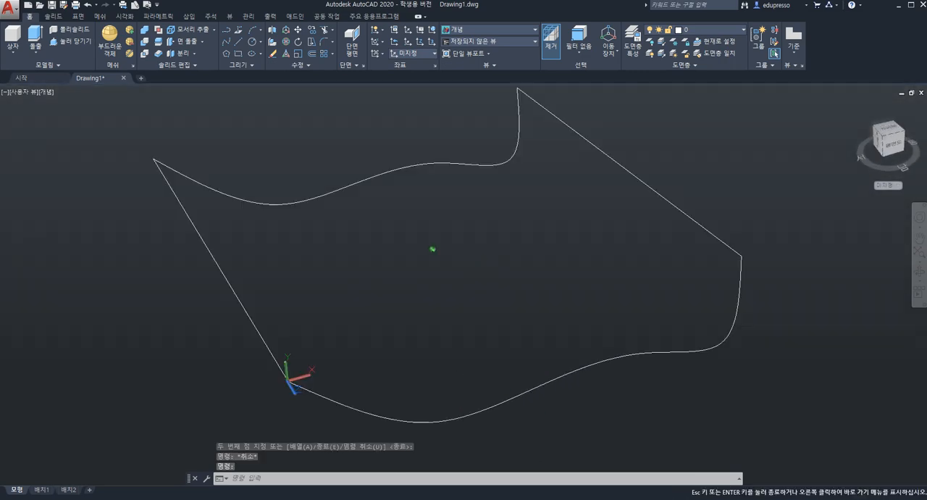
shift+middle_drag(467, 246, 493, 299)
scroll(498, 250, down, 5)
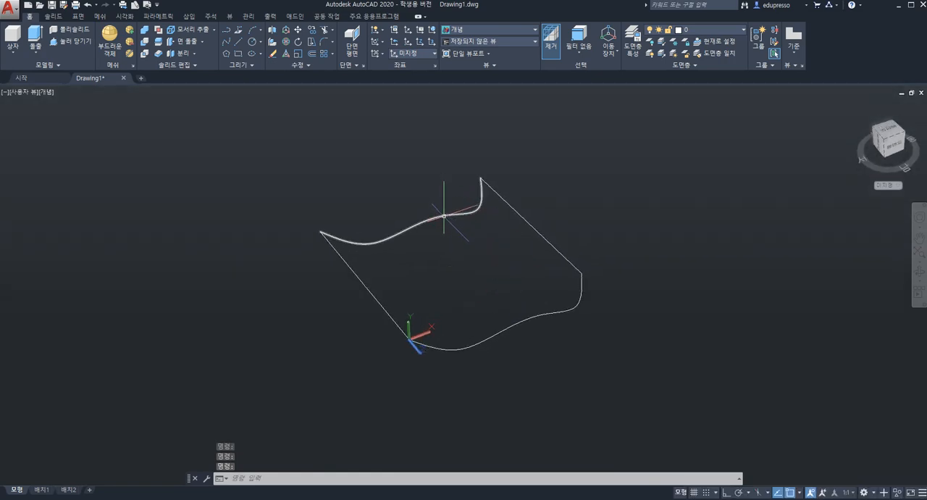
click(443, 213)
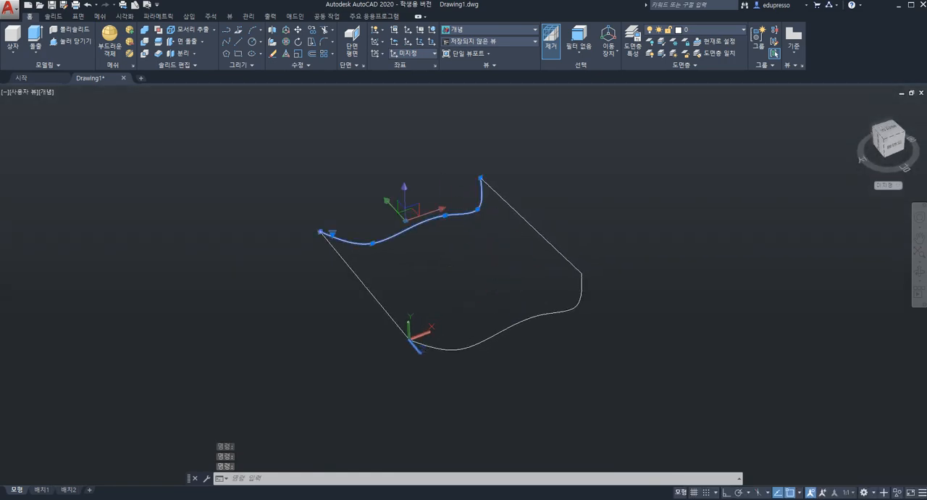
click(372, 243)
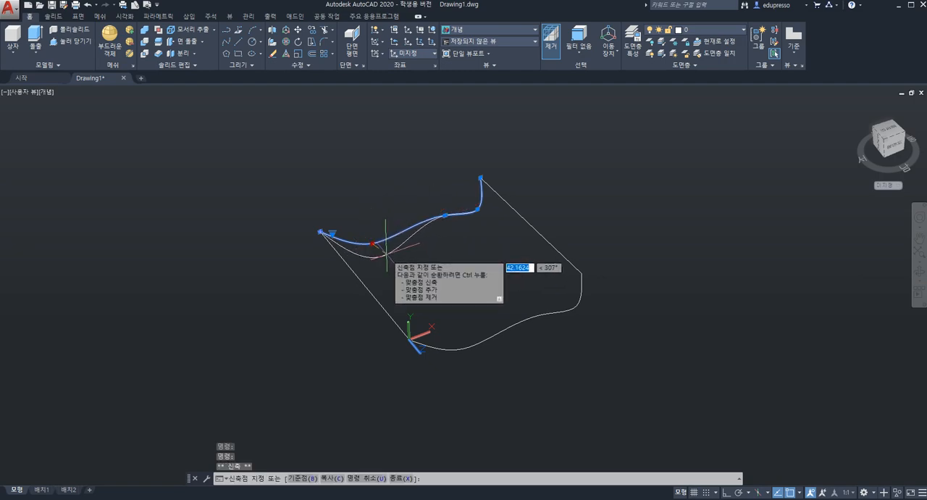
click(385, 254)
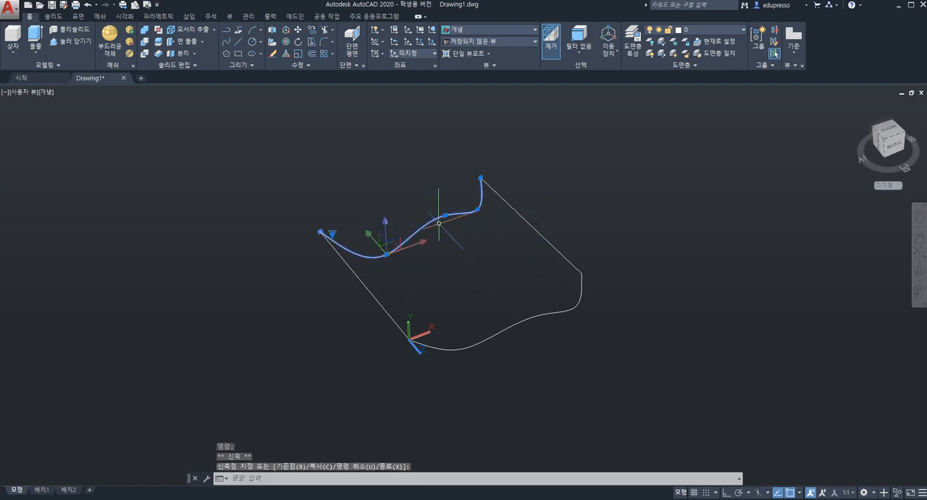
key(Escape)
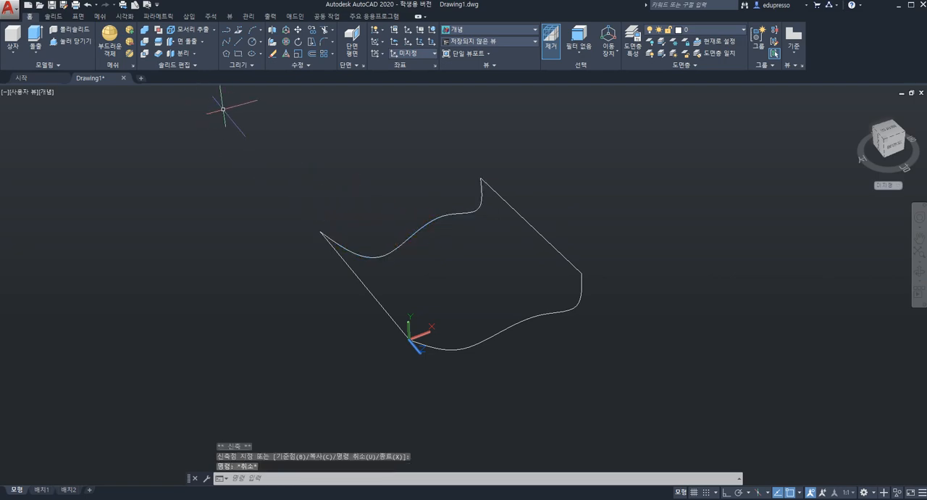
key(Escape)
Create a network surface using the two straight lines as the first direction and the two wavy splines as the second
click(78, 16)
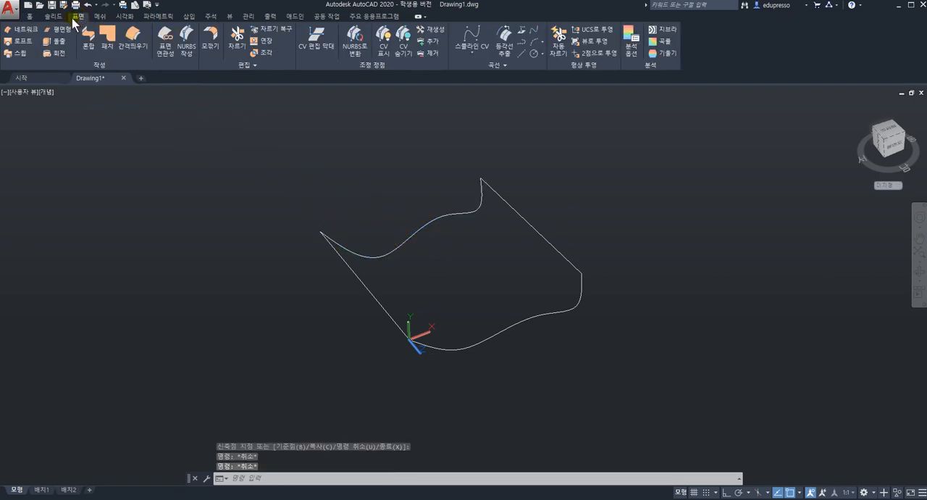
click(28, 31)
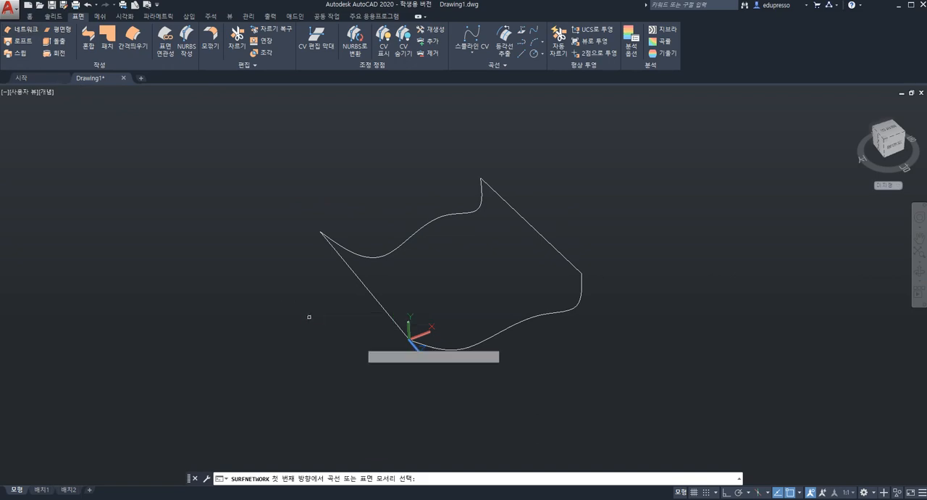
click(389, 316)
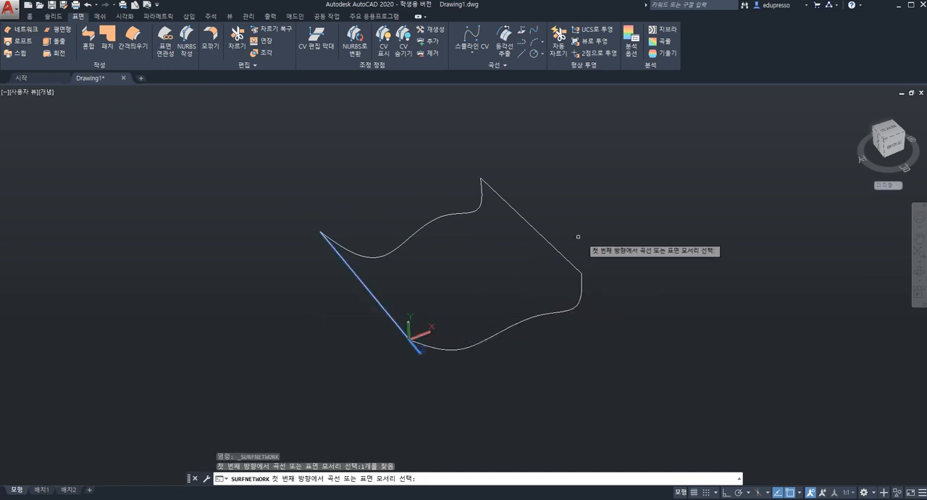
click(554, 248)
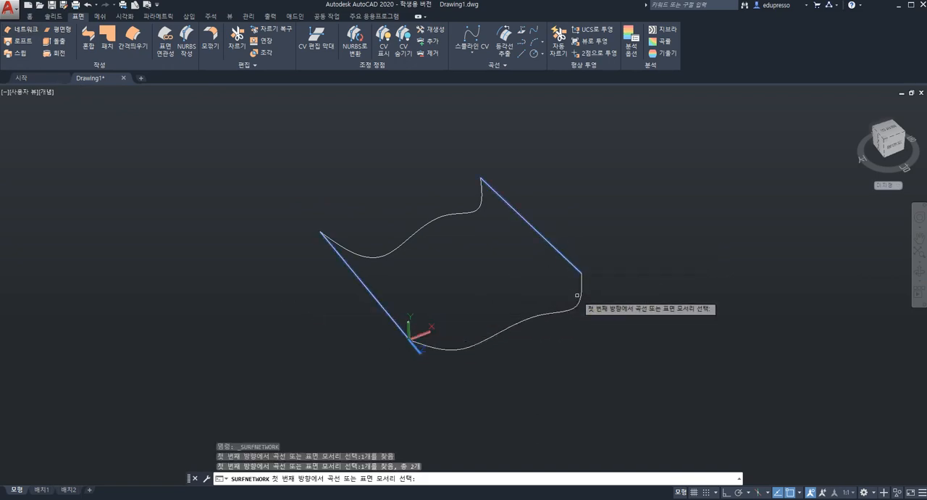
key(Return)
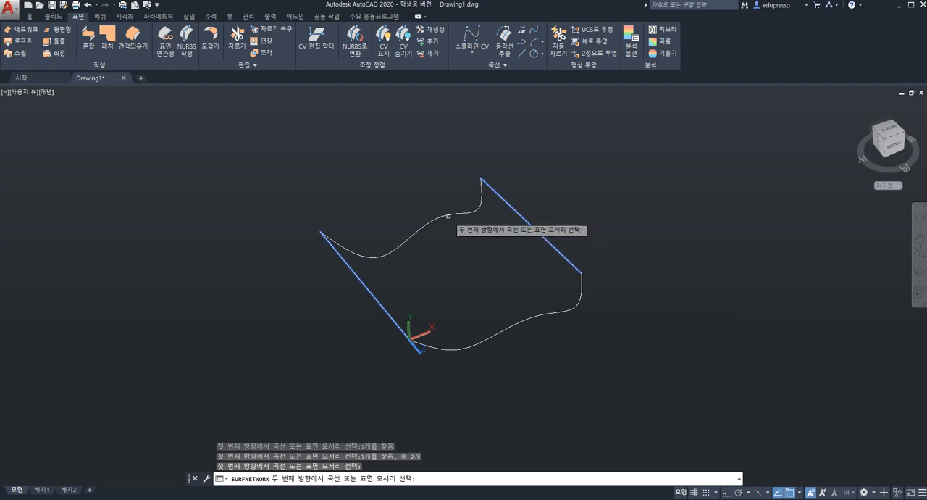
click(444, 214)
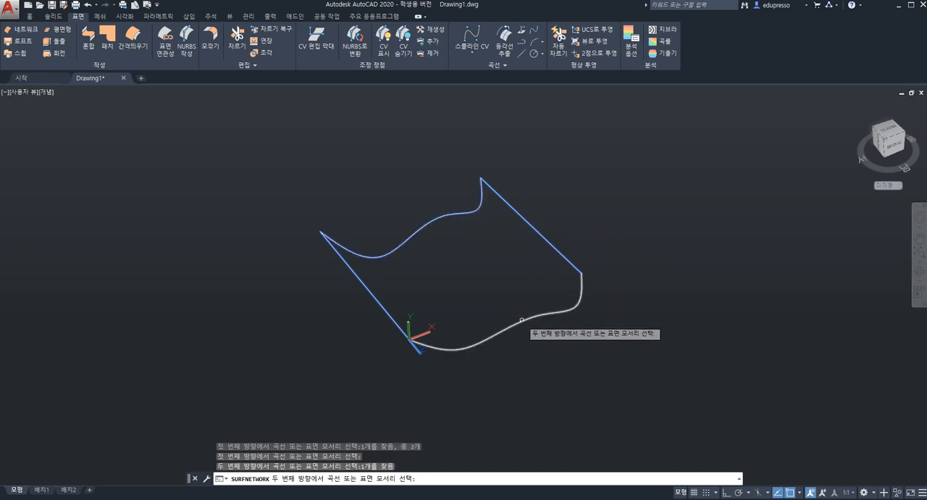
click(522, 321)
key(Return)
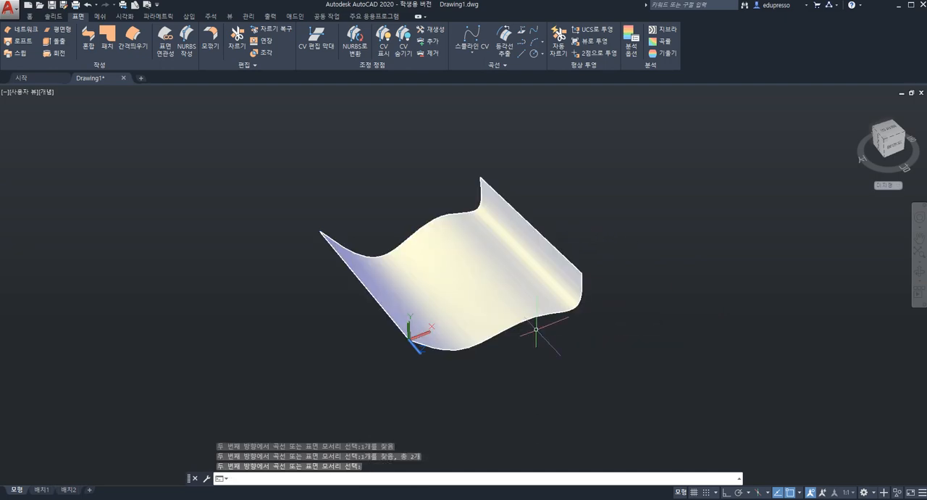
shift+middle_drag(534, 319, 479, 294)
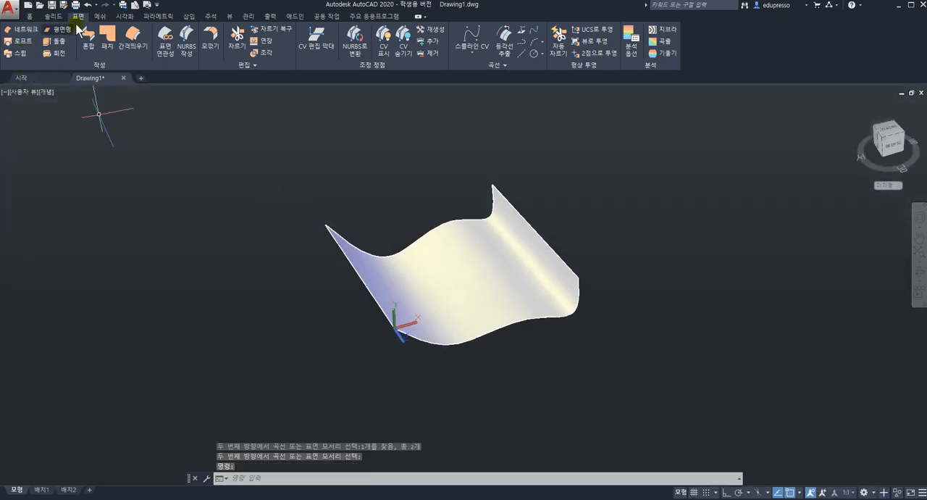
click(264, 44)
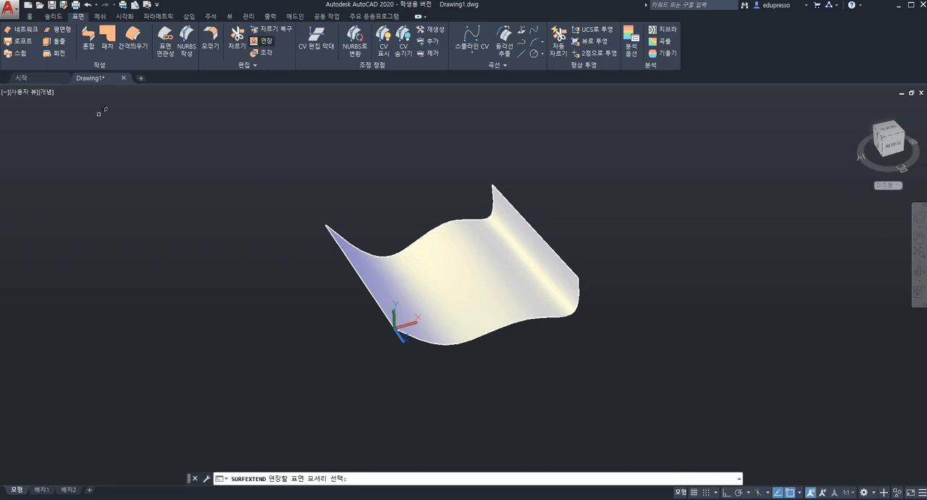
click(490, 331)
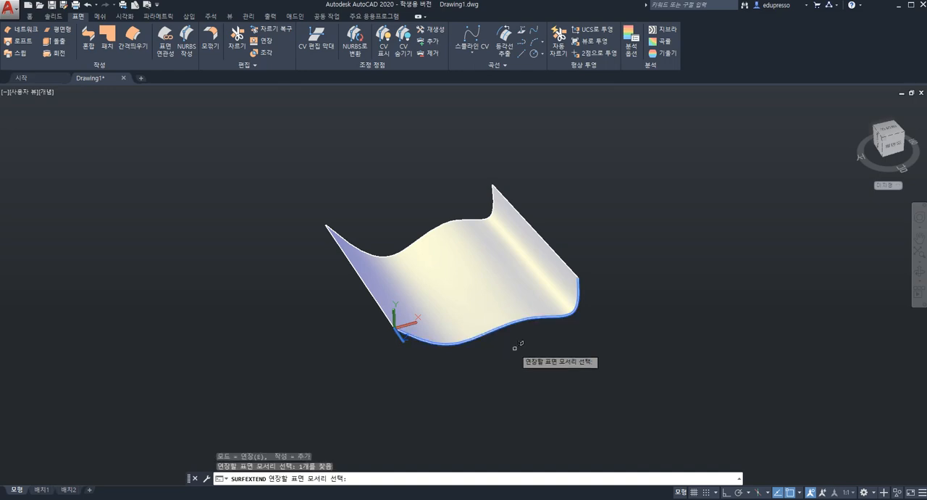
key(Return)
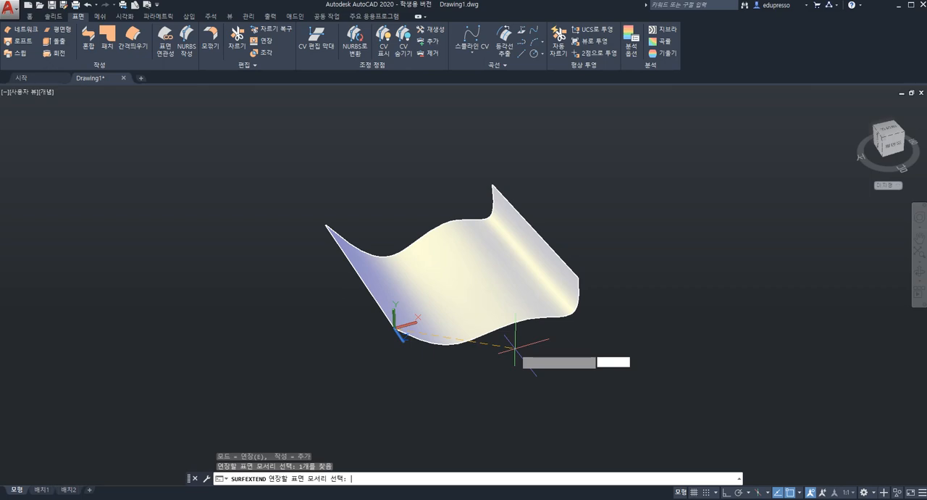
scroll(515, 349, down, 2)
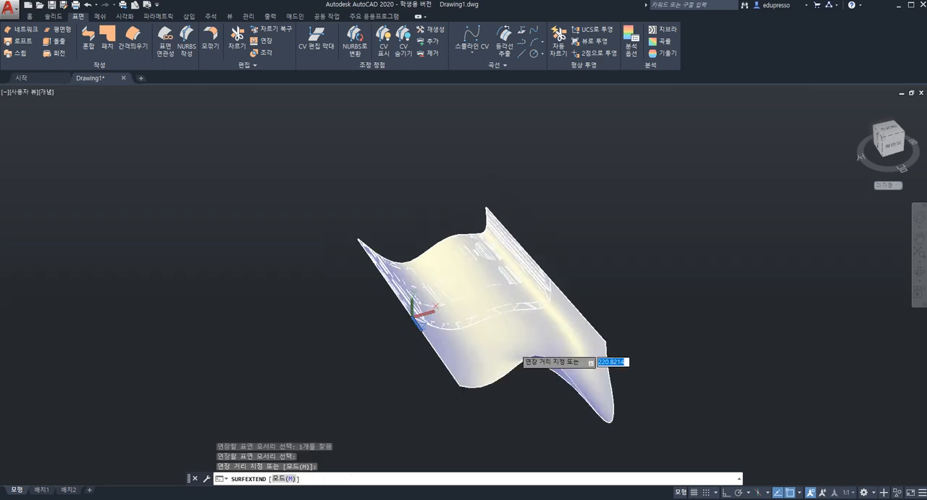
key(Escape)
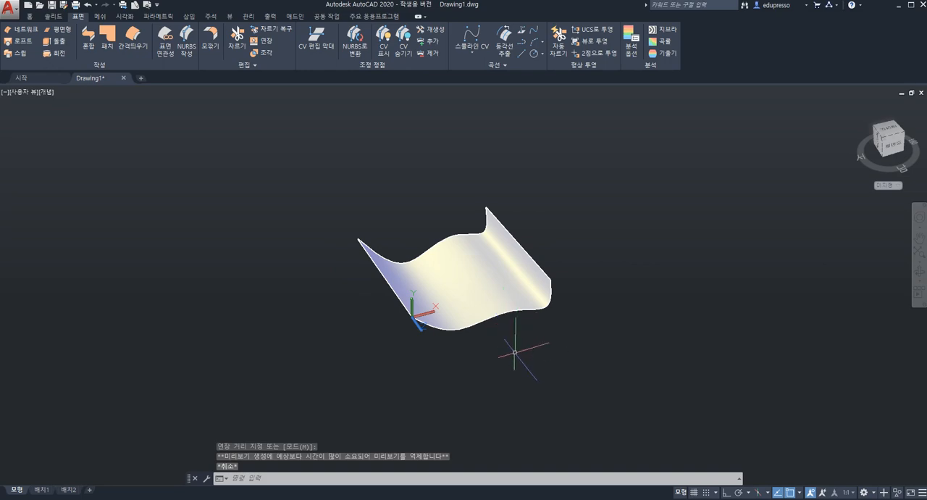
Extend the network surface a short distance outward from its straight edge at the UCS origin, using Extend mode with Append creation
scroll(507, 340, down, 5)
scroll(507, 339, up, 4)
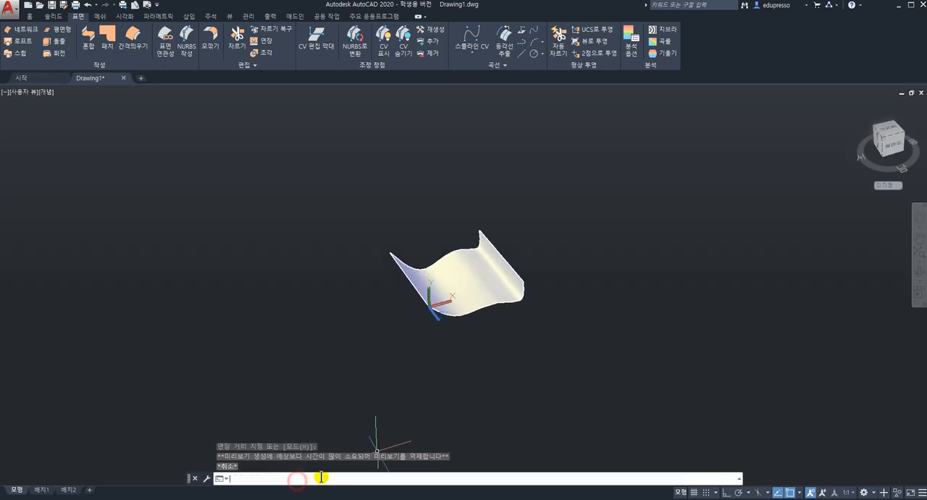
mouse_move(476, 281)
shift+middle_down()
mouse_move(486, 325)
mouse_move(475, 270)
shift+middle_up()
middle_click(478, 272)
middle_click(478, 272)
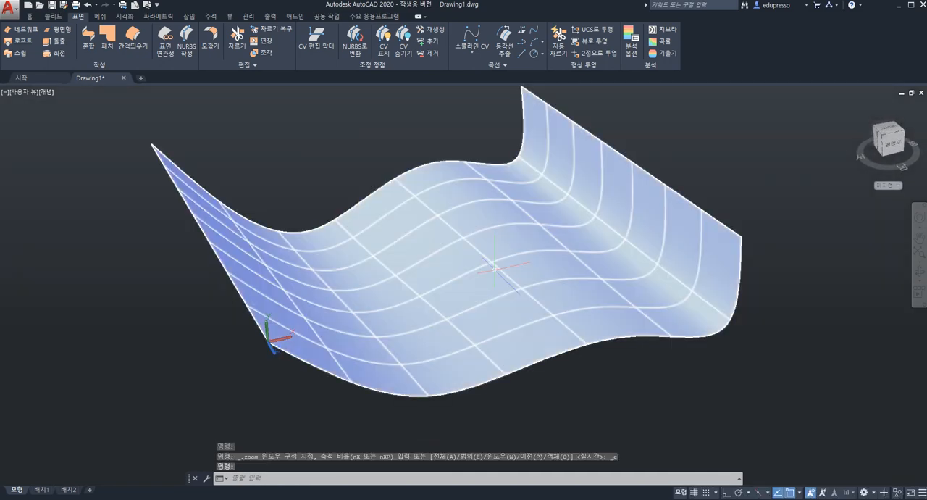
scroll(500, 277, down, 5)
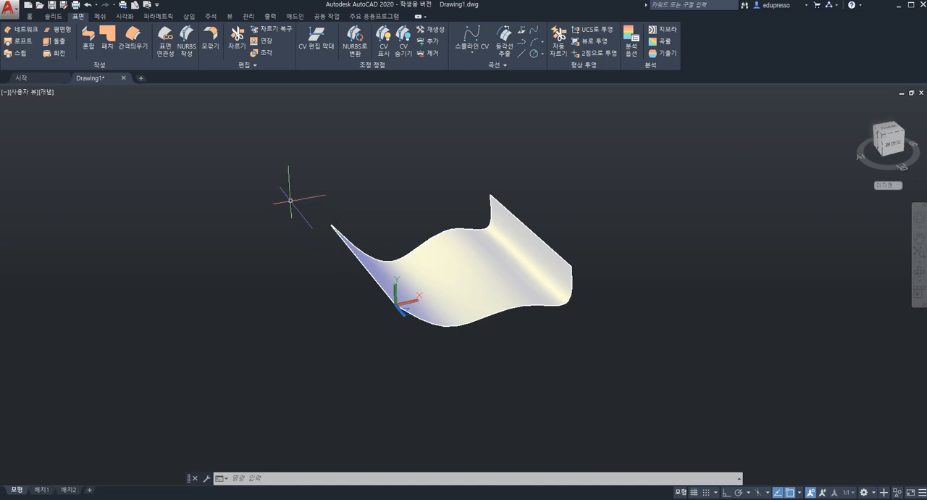
click(266, 46)
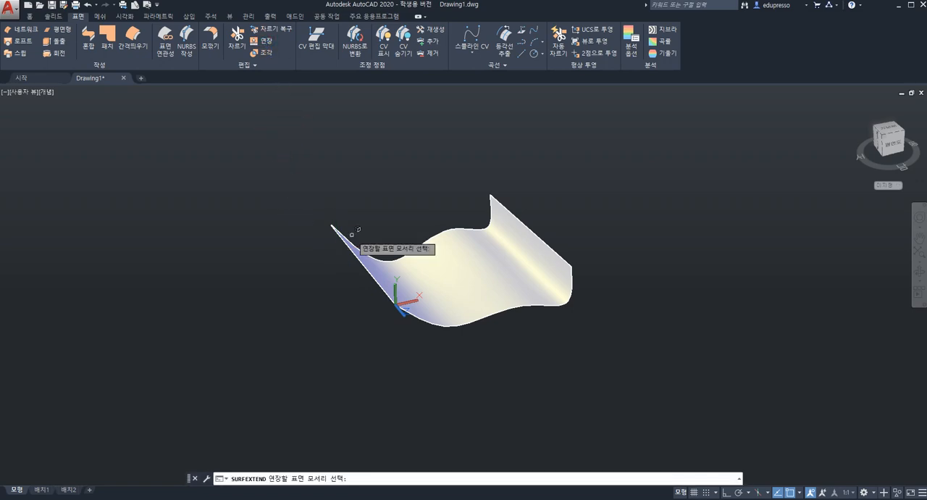
click(362, 268)
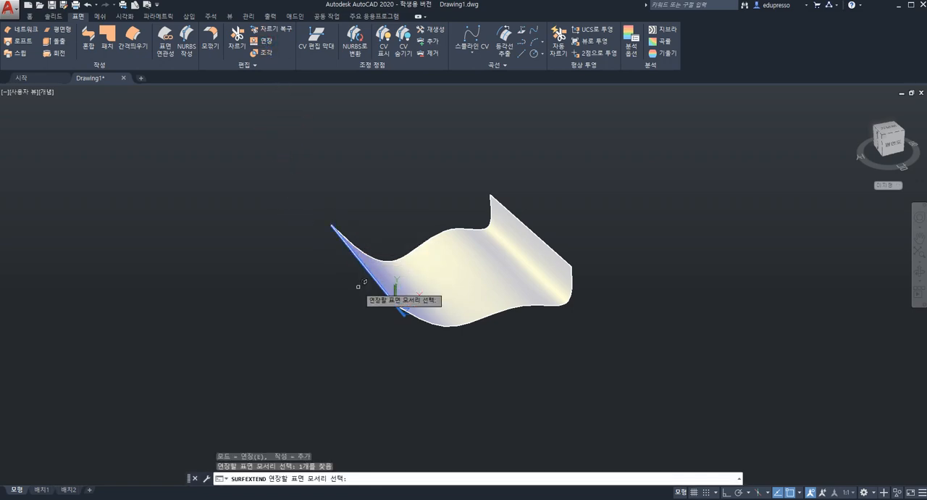
key(Return)
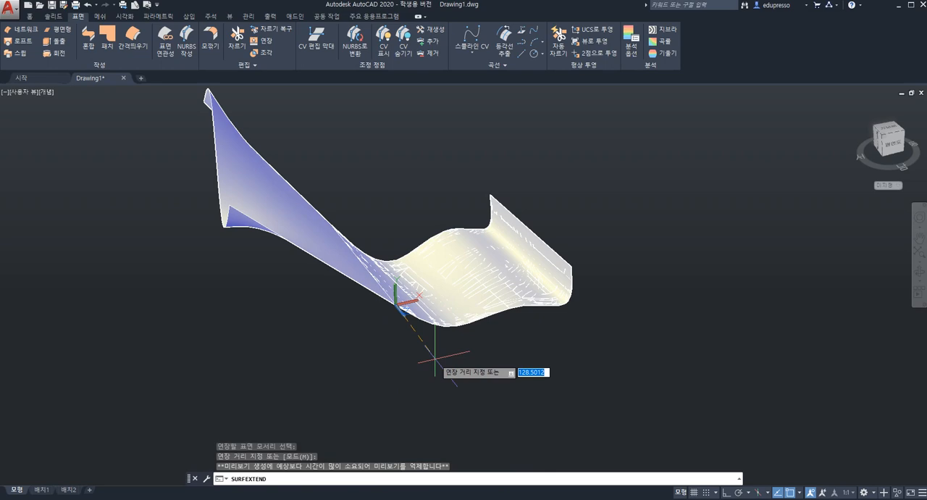
key(Return)
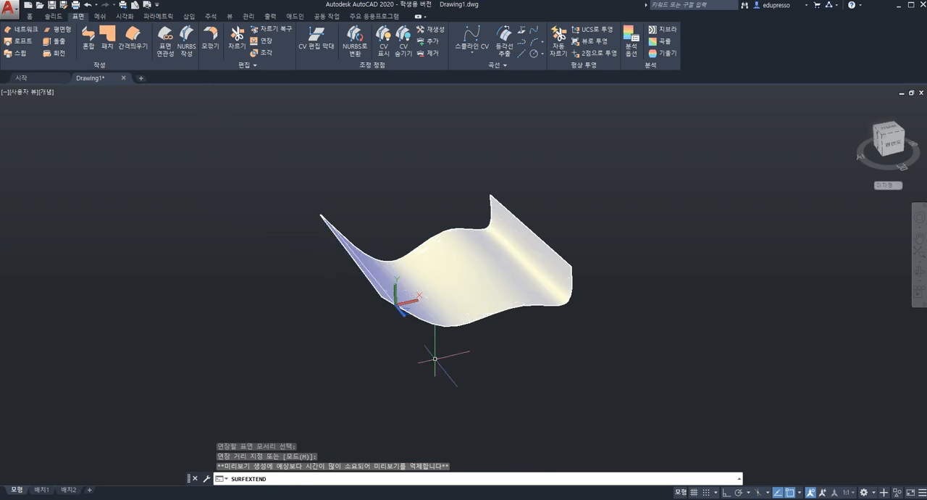
mouse_move(443, 311)
shift+middle_down()
mouse_move(395, 367)
mouse_move(459, 309)
mouse_move(455, 294)
mouse_move(418, 292)
mouse_move(445, 318)
shift+middle_up()
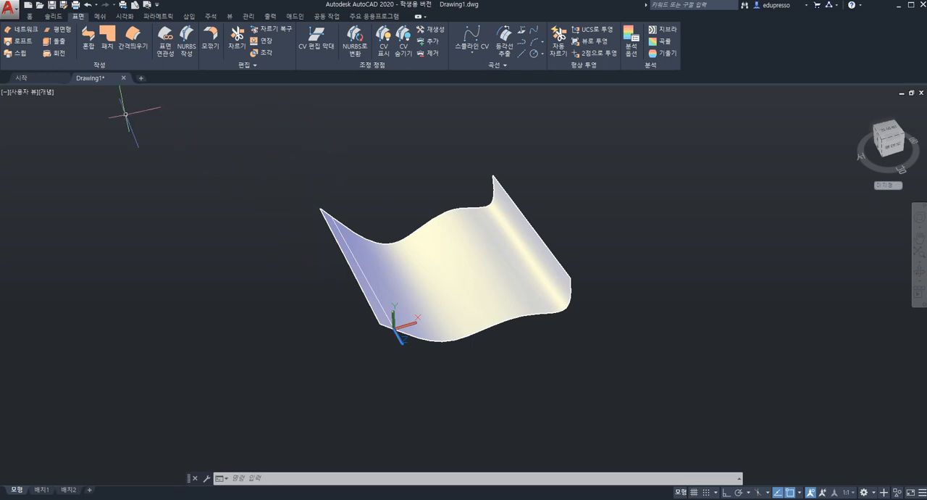
click(52, 16)
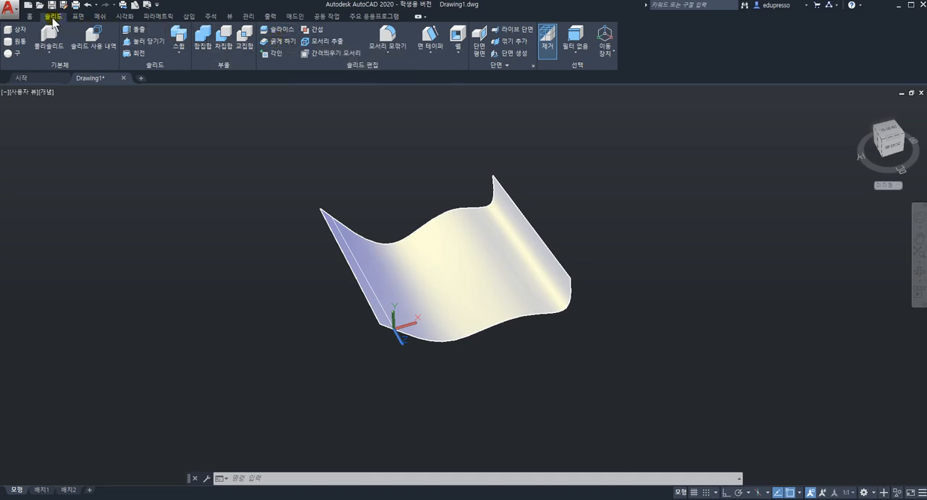
click(281, 43)
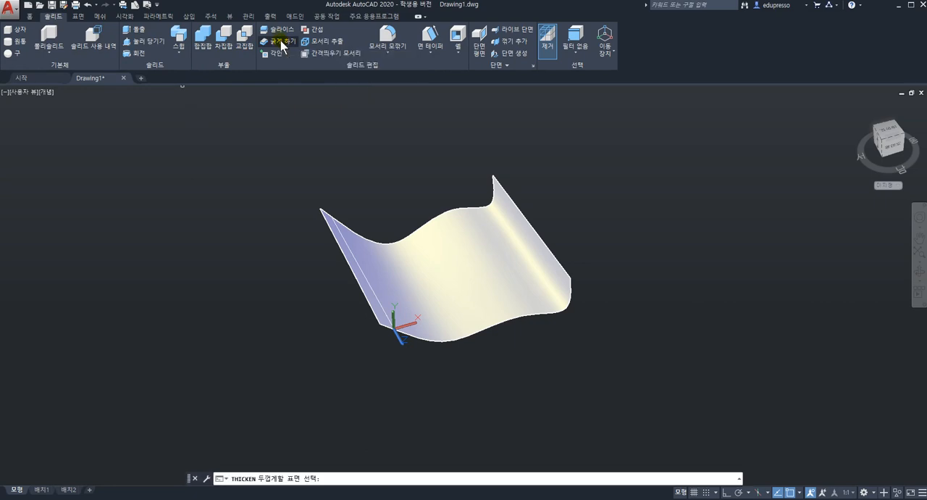
key(Escape)
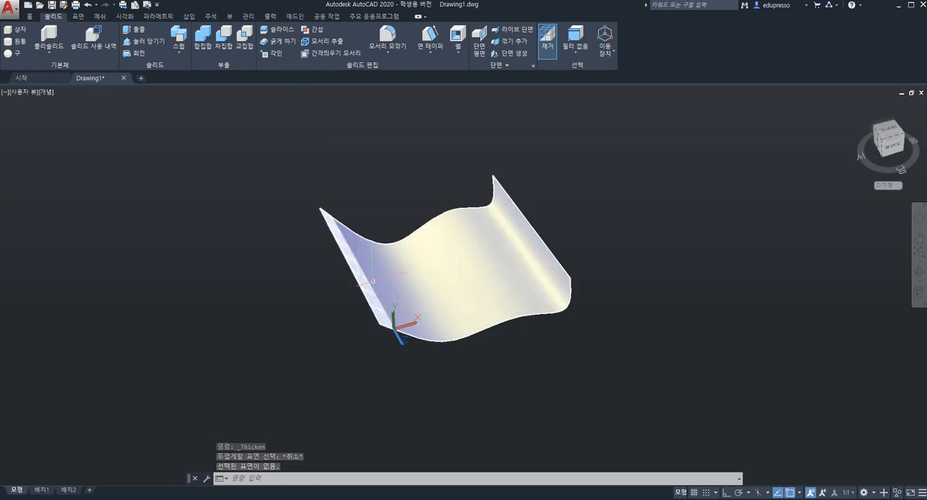
Union the extension strip and the wavy network surface into one object, and check by selecting it
click(29, 16)
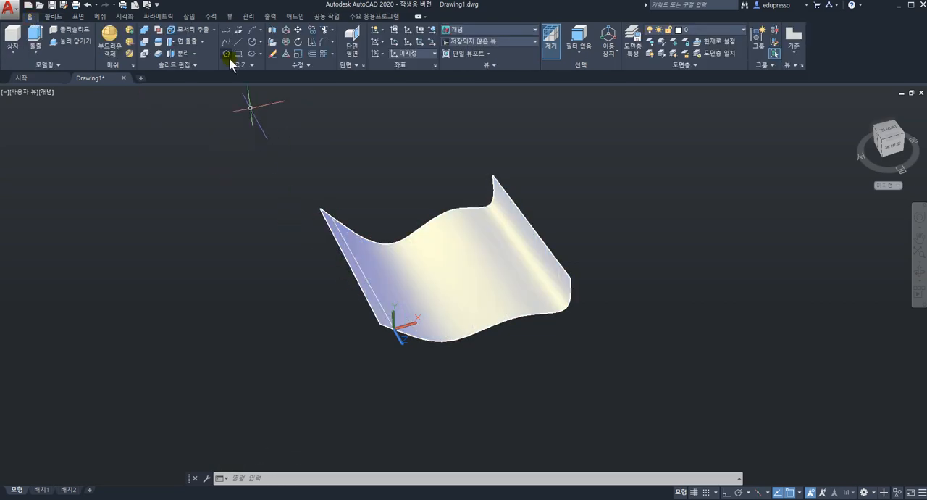
click(145, 31)
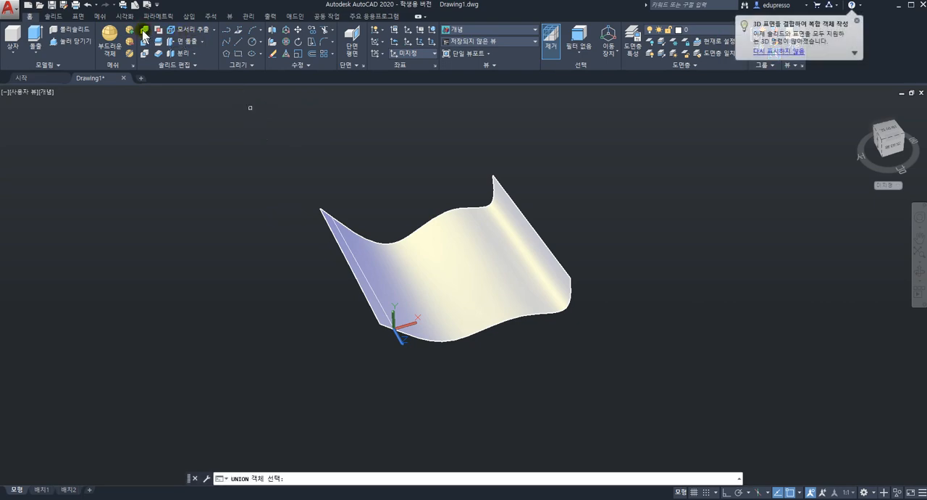
click(144, 31)
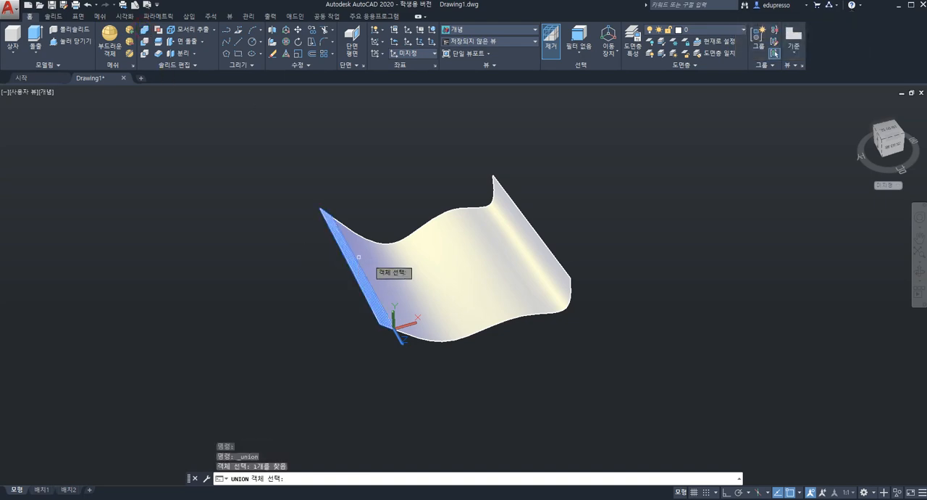
click(415, 276)
click(417, 275)
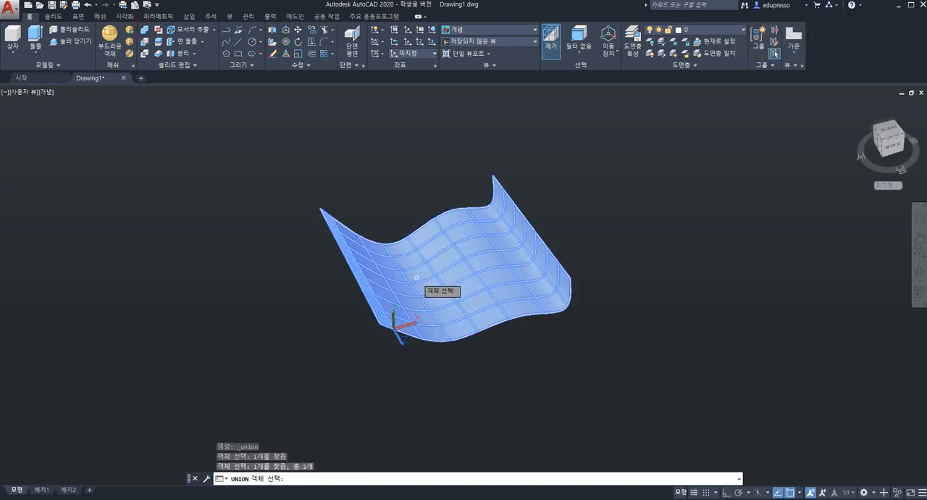
key(Return)
click(386, 278)
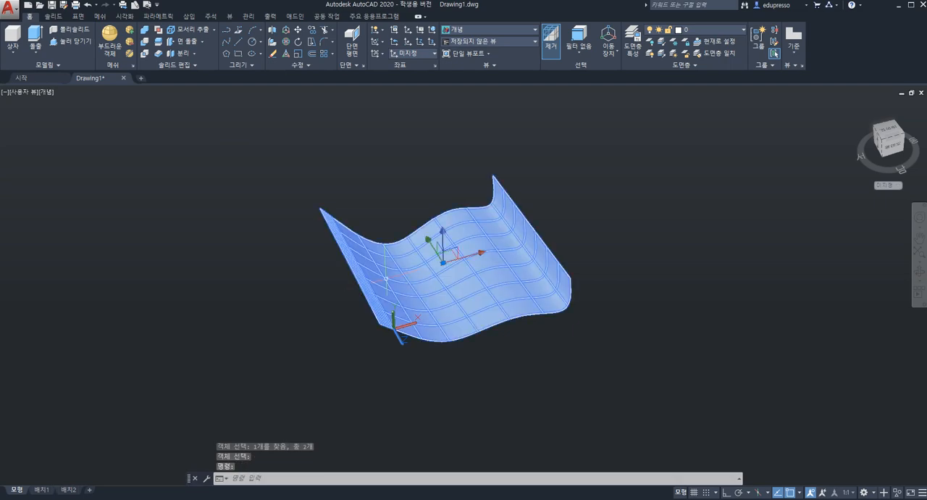
key(Escape)
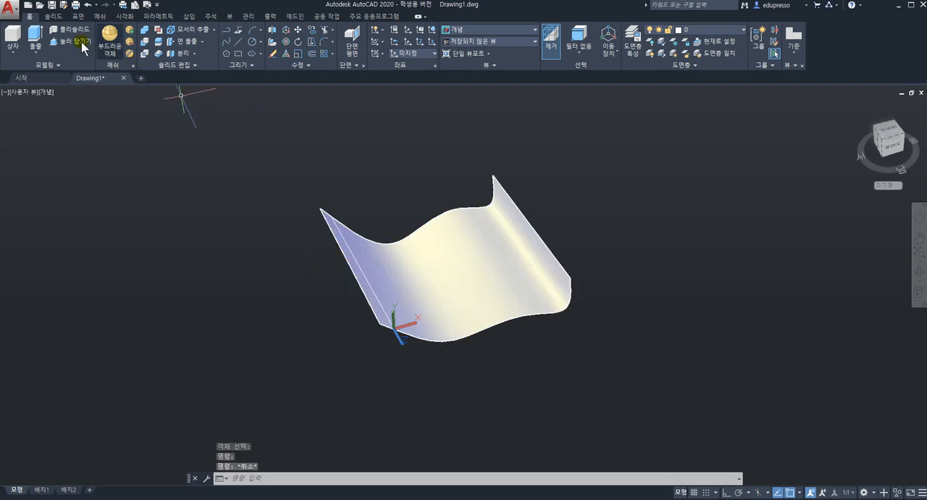
Thicken the united wavy surface into a solid with a thickness of 30
click(55, 16)
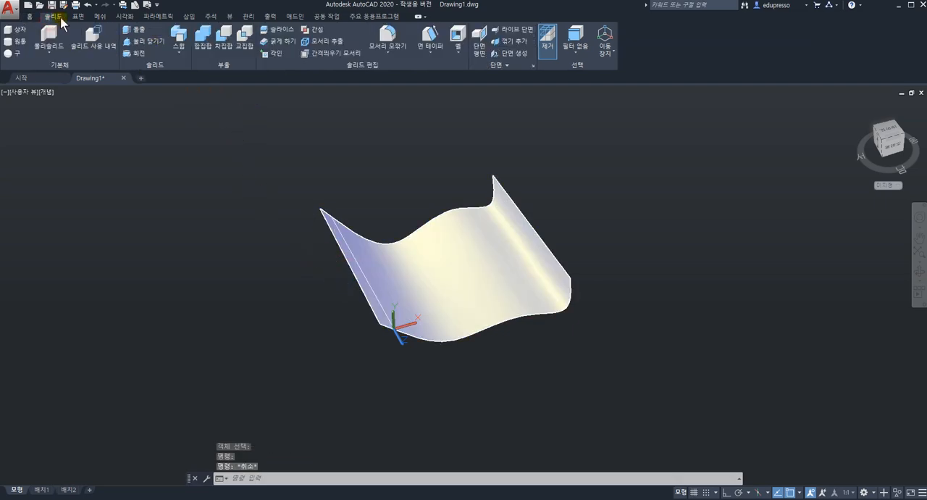
click(276, 41)
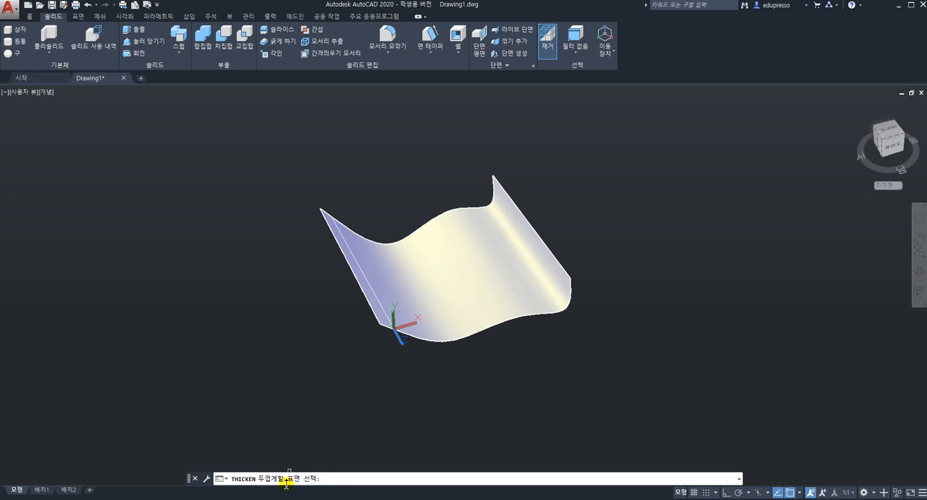
click(294, 157)
click(645, 406)
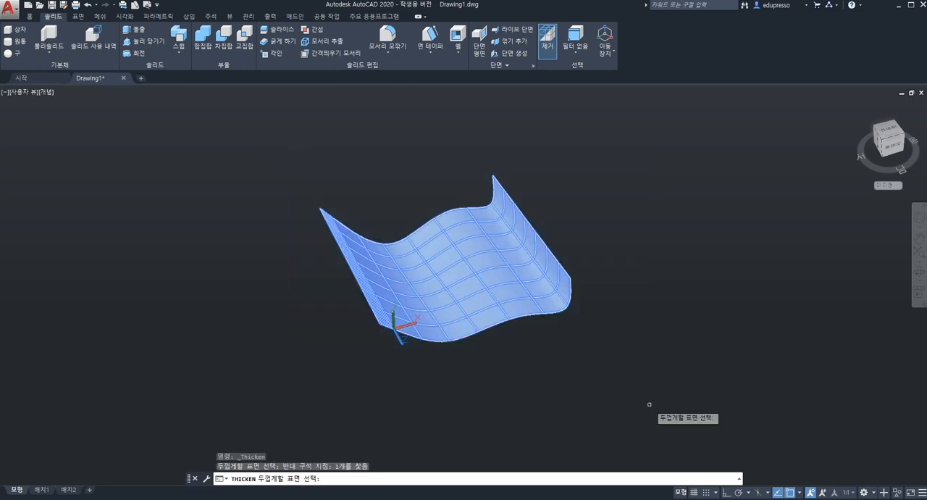
key(Return)
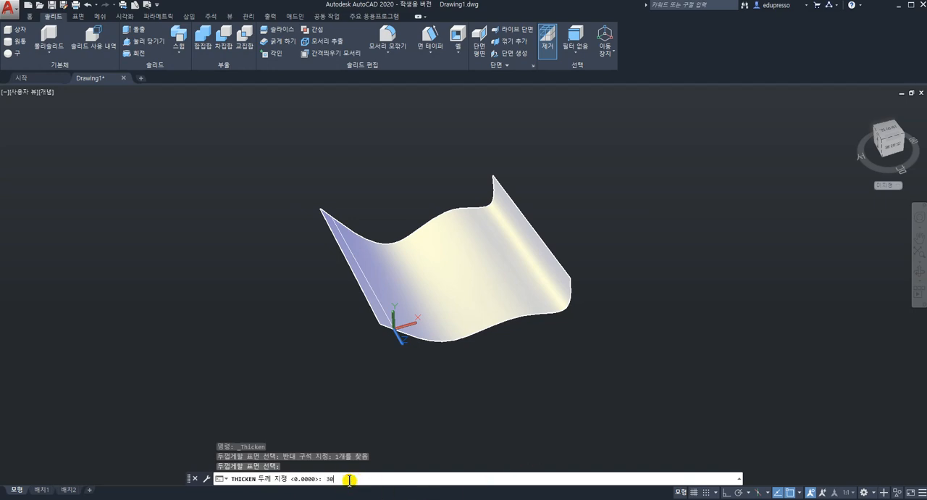
text(30)
key(Return)
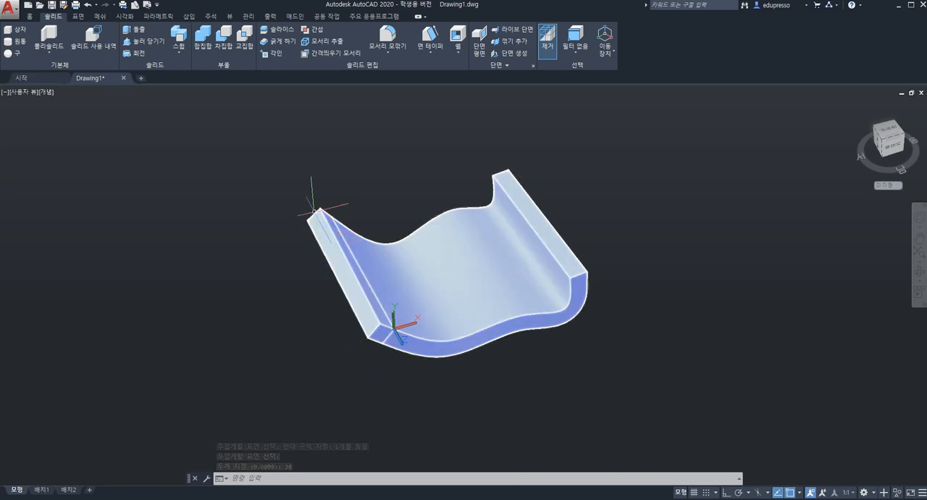
List the mass properties of the thickened wavy solid, examine its volume in the report, and skip writing the analysis to a file
click(250, 480)
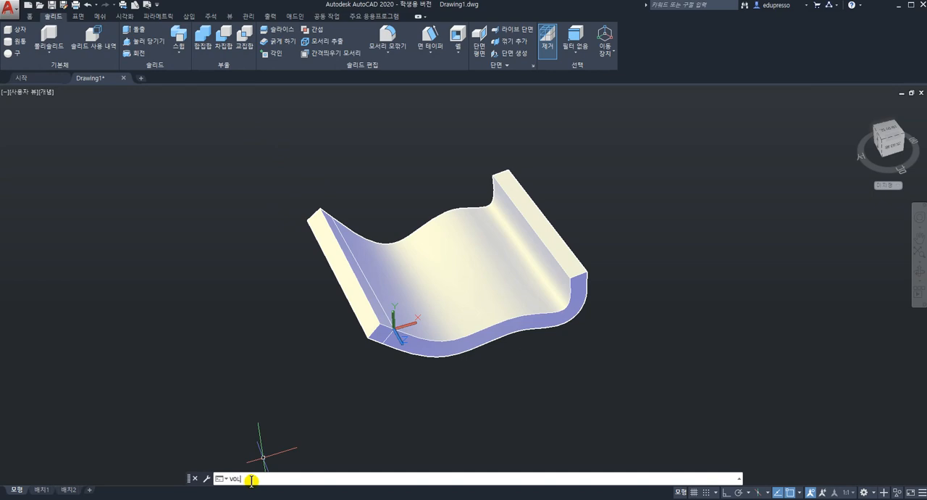
text(VOL)
key(Return)
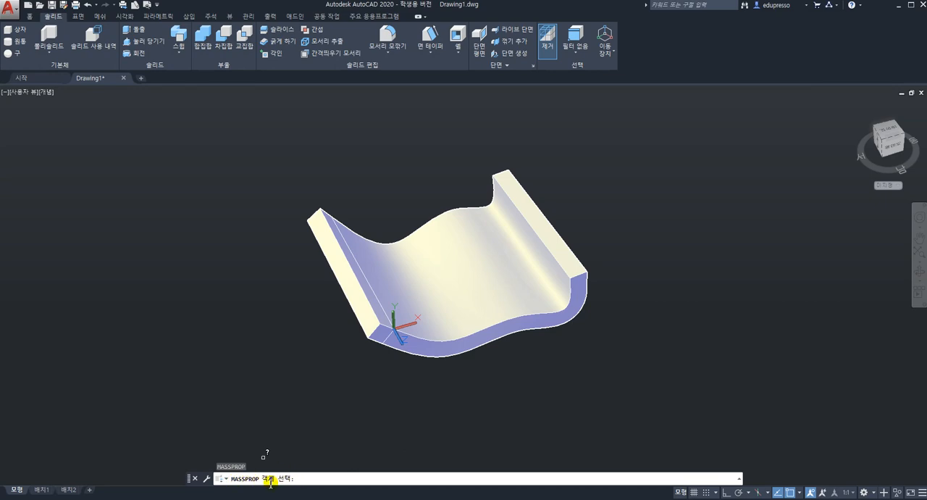
click(291, 155)
click(648, 400)
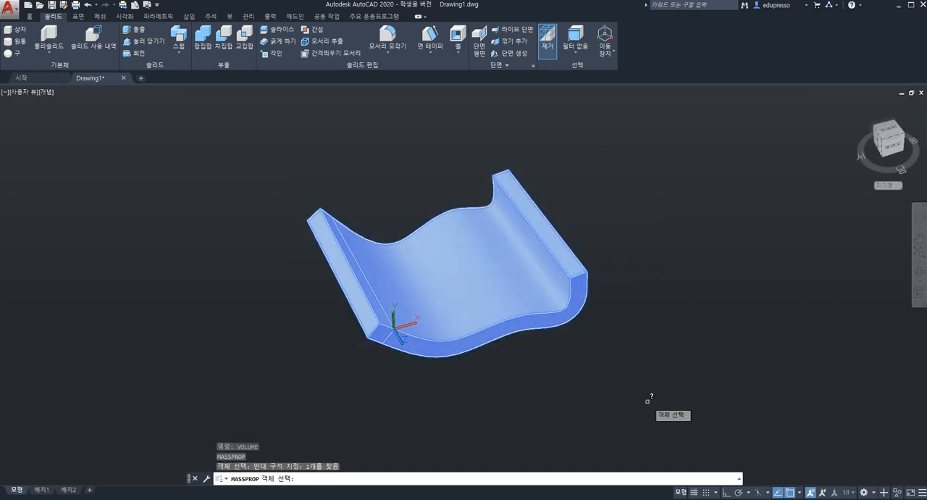
key(Return)
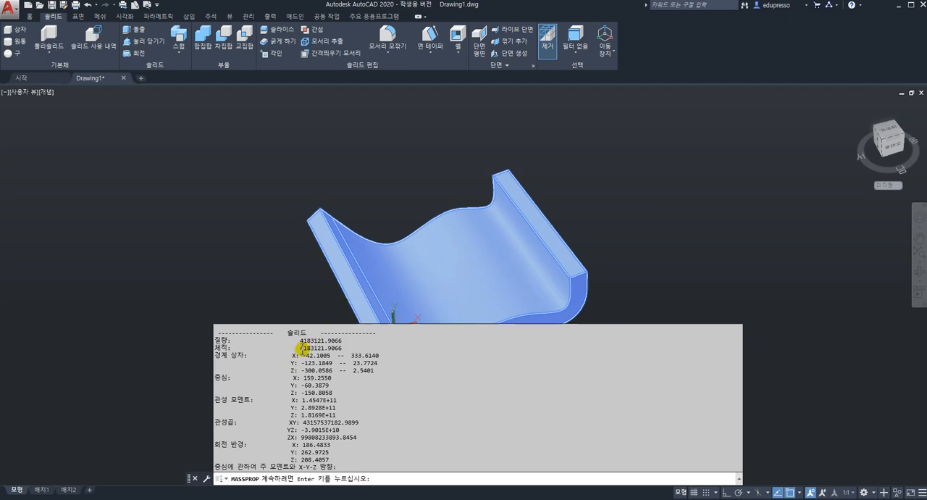
key(Return)
scroll(316, 369, up, 5)
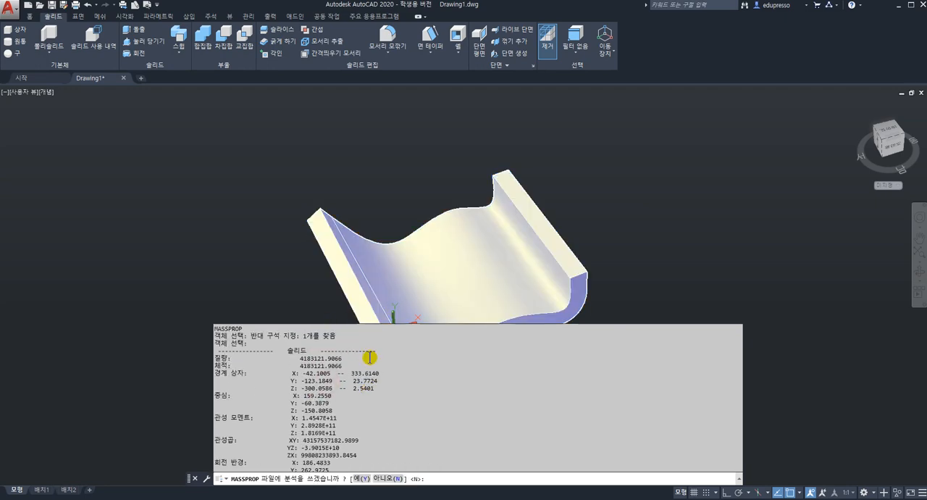
scroll(316, 373, up, 10)
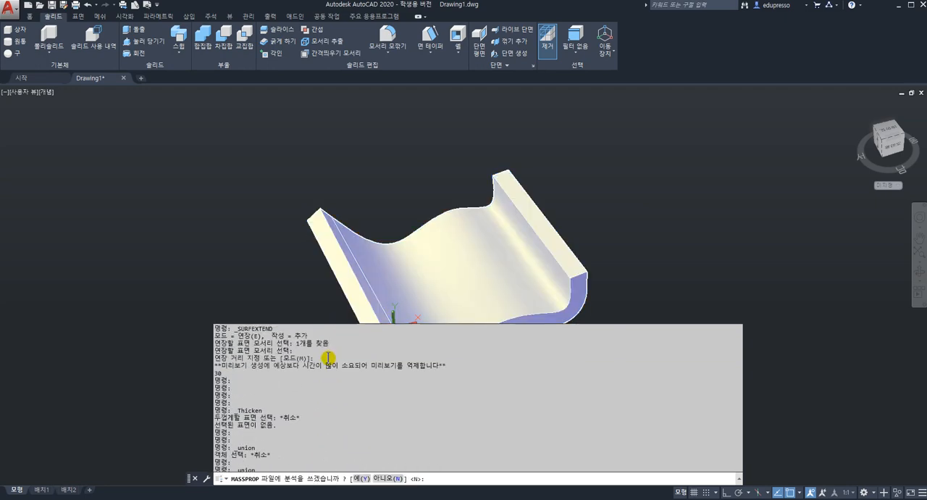
scroll(335, 359, up, 6)
scroll(350, 360, down, 8)
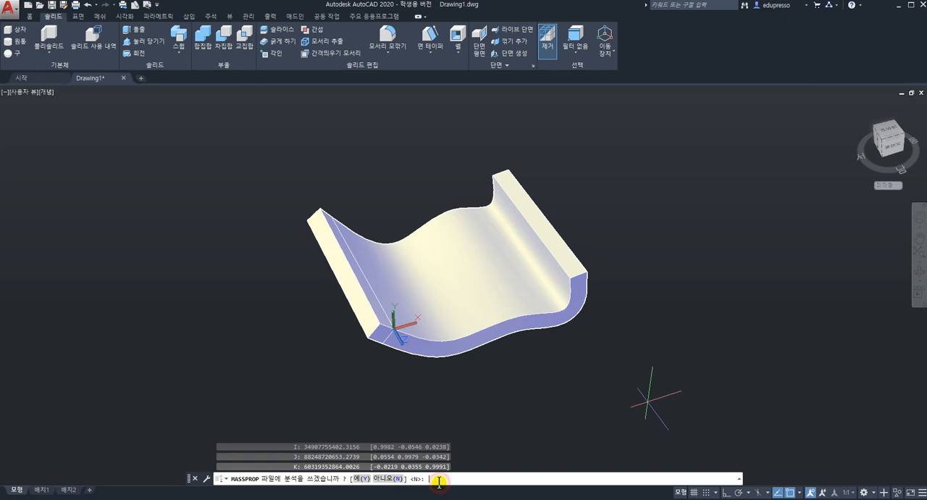
key(Return)
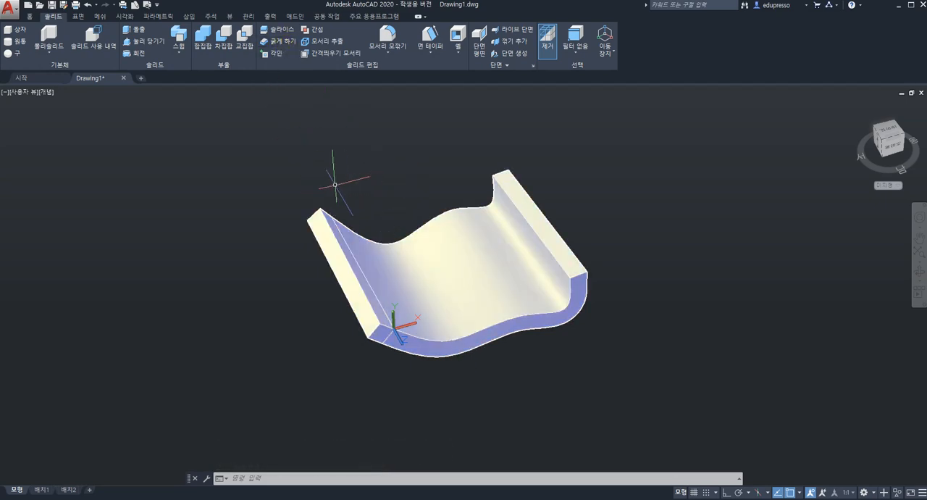
Delete the thickened wavy solid from the drawing
click(78, 16)
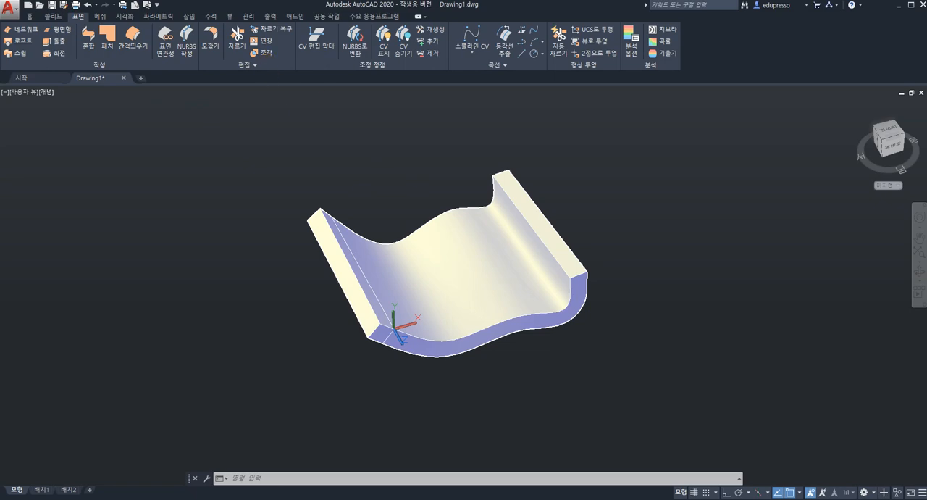
click(254, 150)
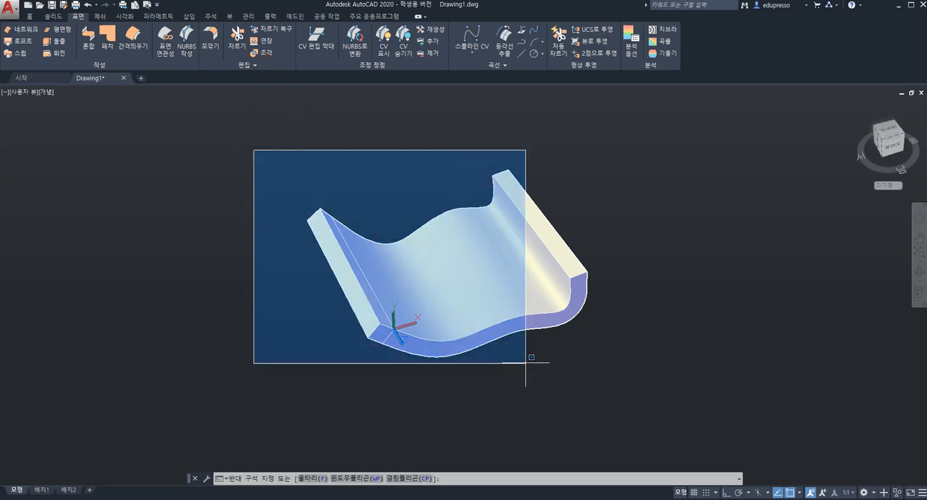
click(689, 426)
key(Delete)
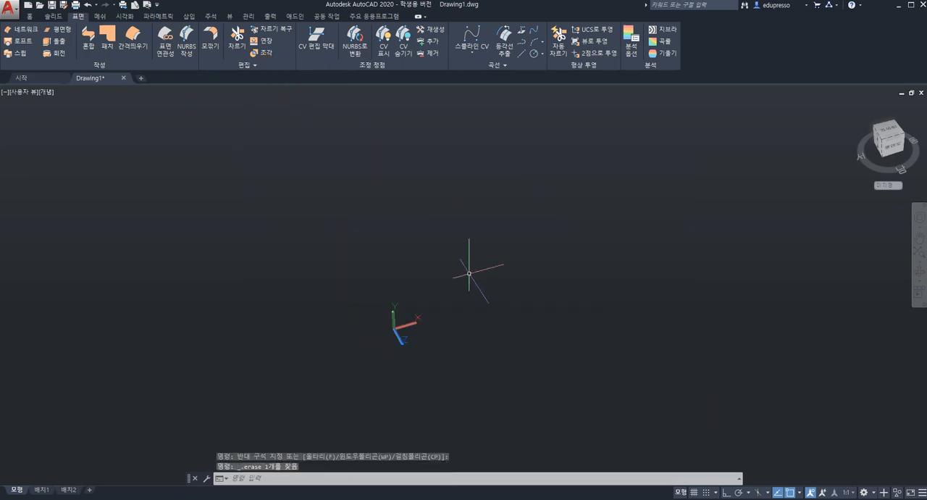
Reset the coordinate system to World and restore the home isometric view
click(898, 187)
click(901, 197)
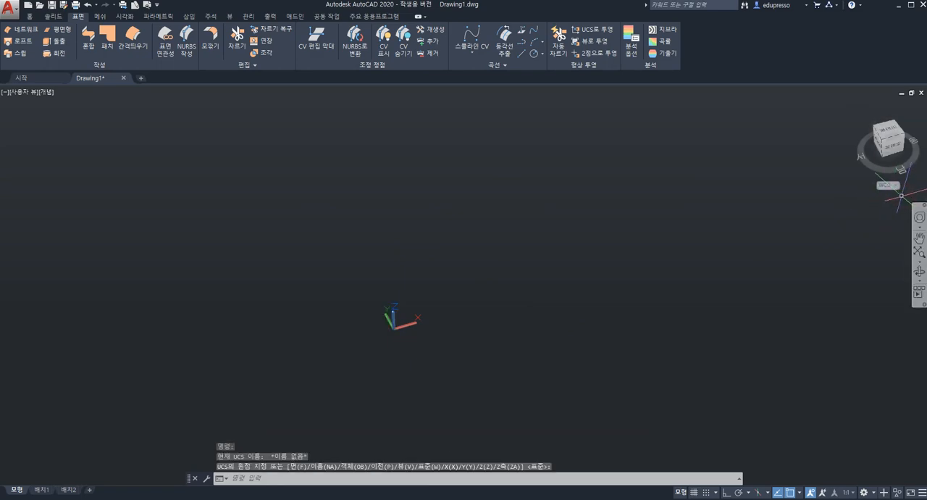
click(857, 106)
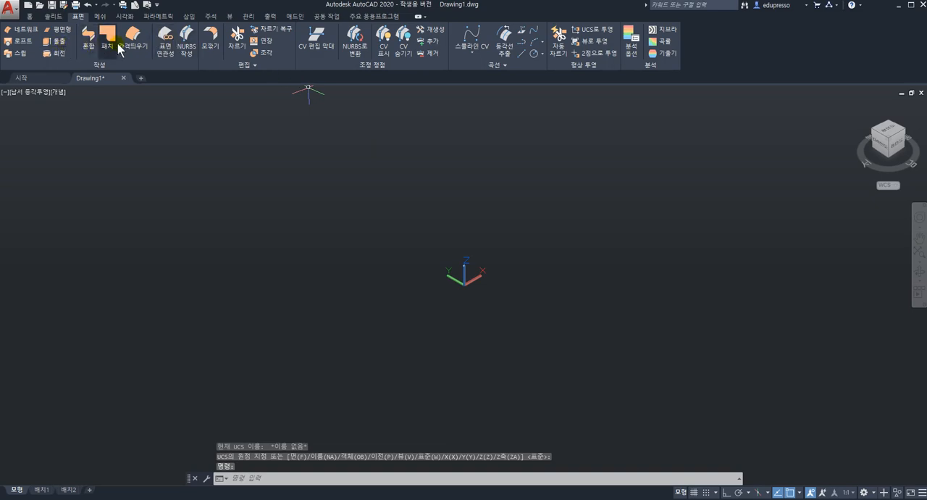
Draw a 300 by 300 rectangle on the XY plane, starting close to the UCS origin
click(35, 18)
click(239, 54)
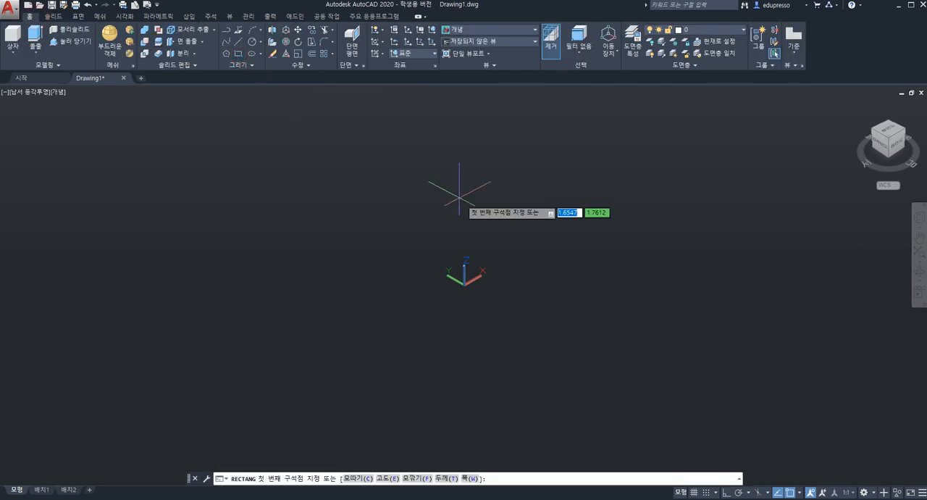
click(511, 302)
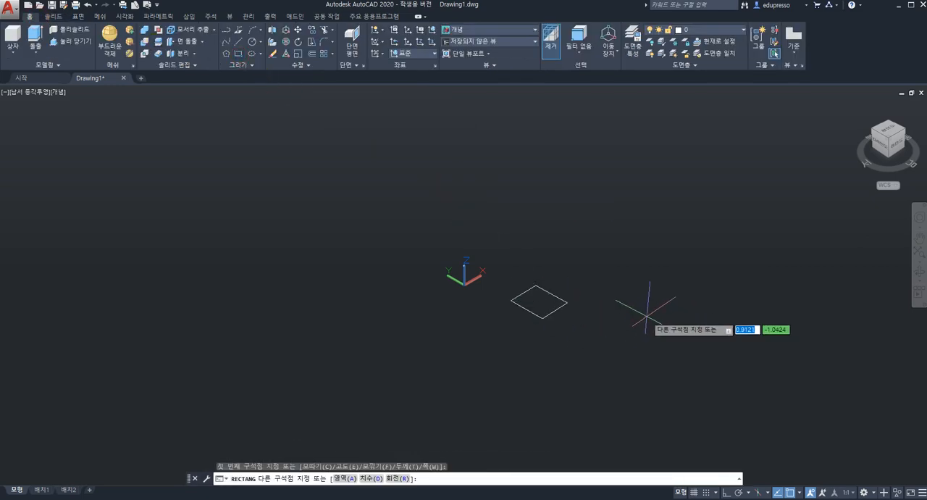
text(@300,300)
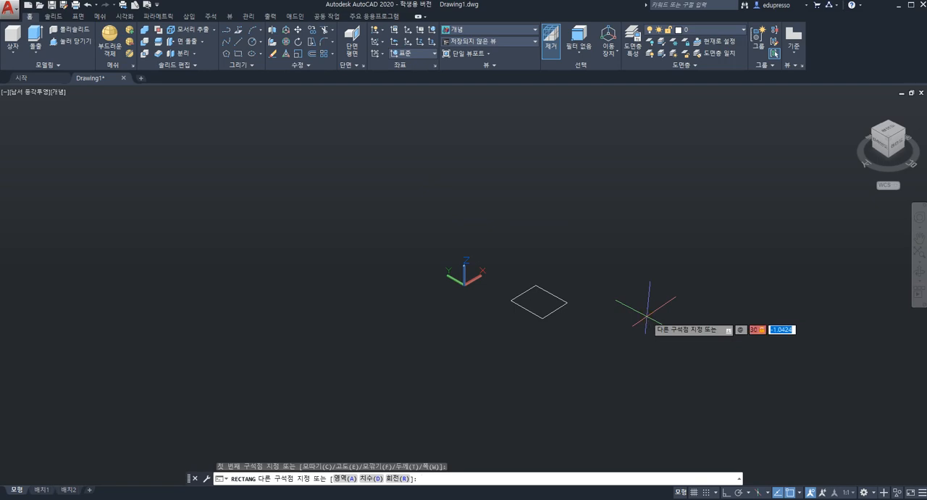
key(Return)
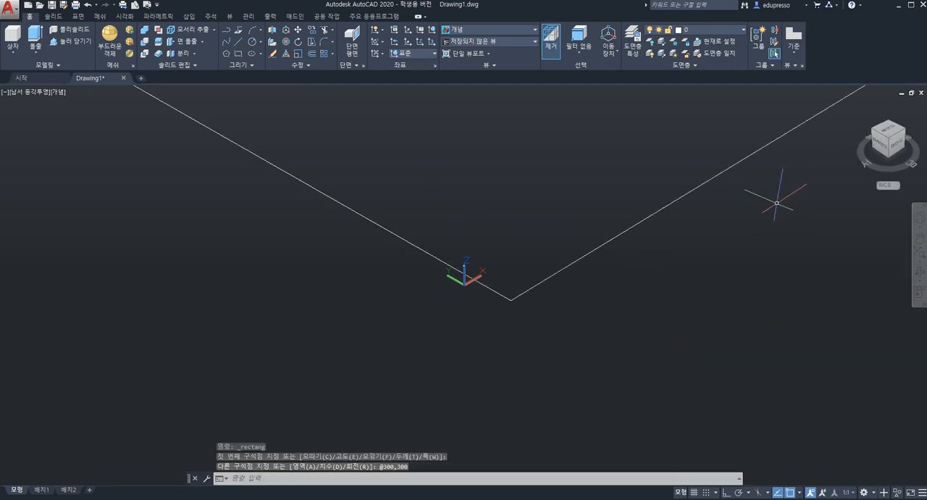
key(Return)
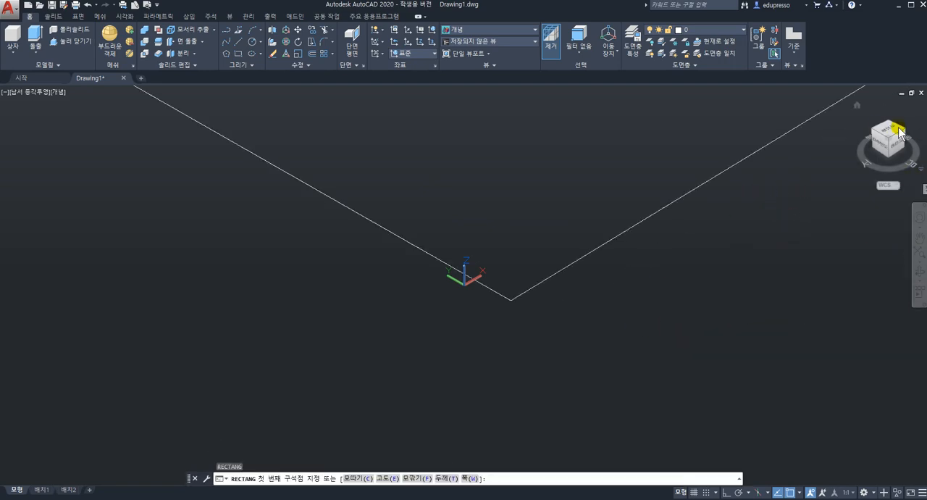
click(858, 105)
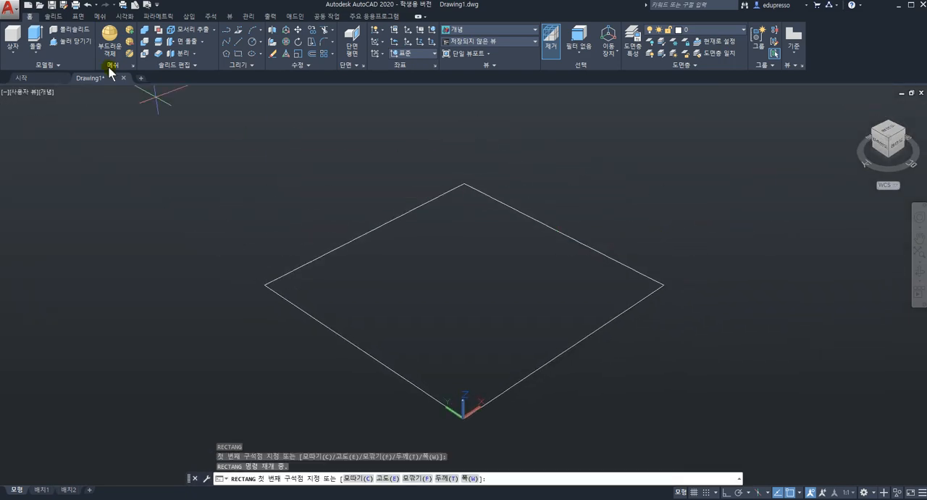
Extrude the square as a surface 600 downward to form an open four-sided box
click(77, 16)
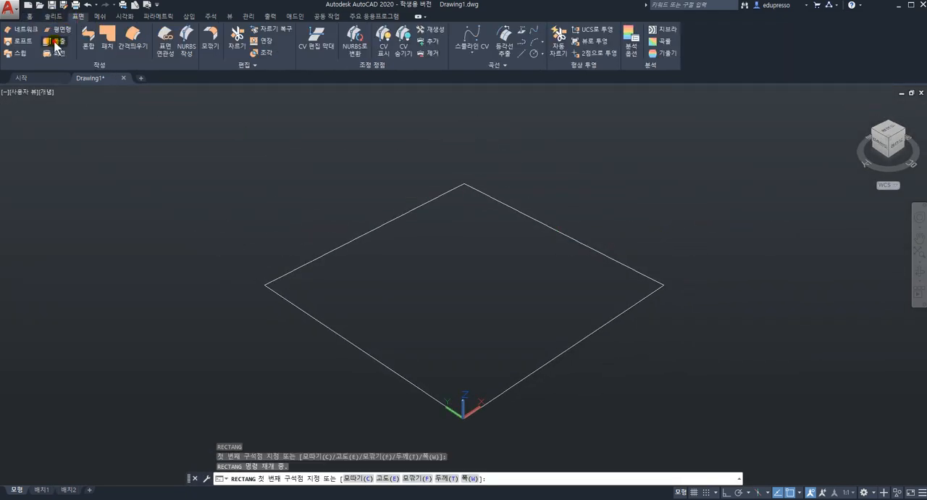
click(55, 42)
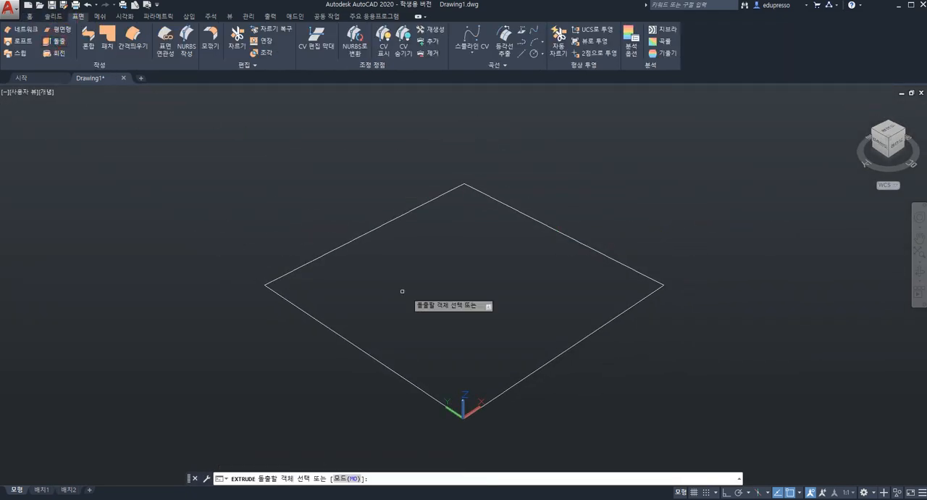
click(548, 360)
key(Return)
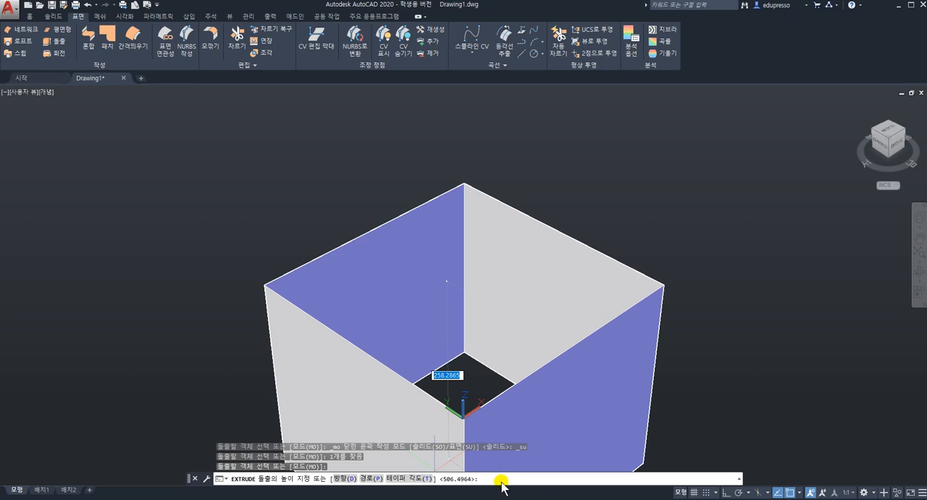
text(600)
key(Return)
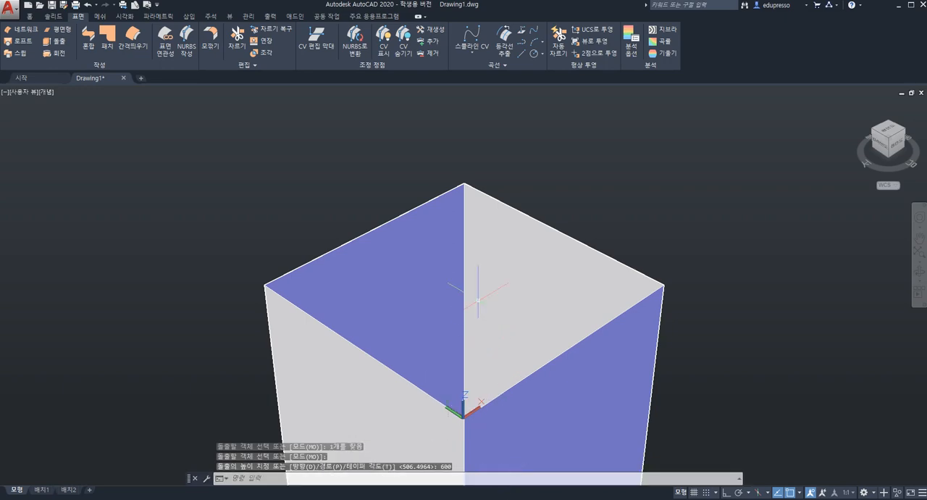
scroll(497, 331, down, 7)
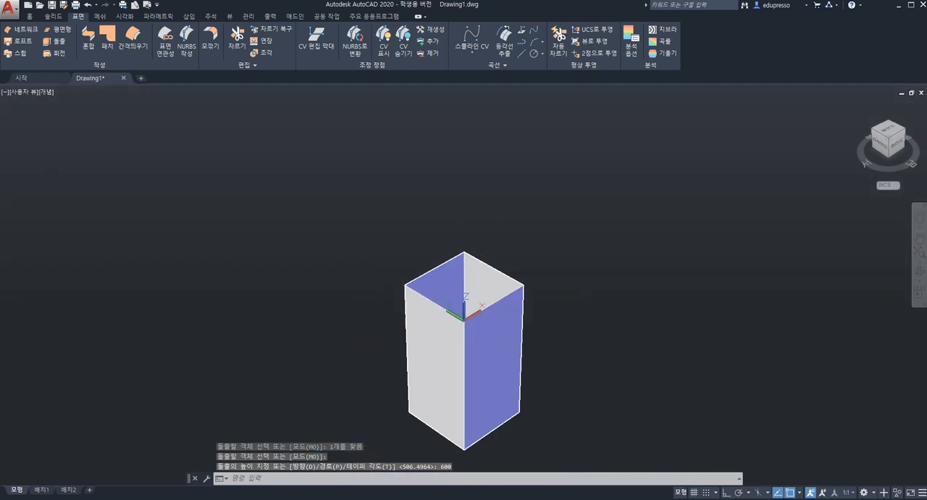
scroll(497, 330, up, 5)
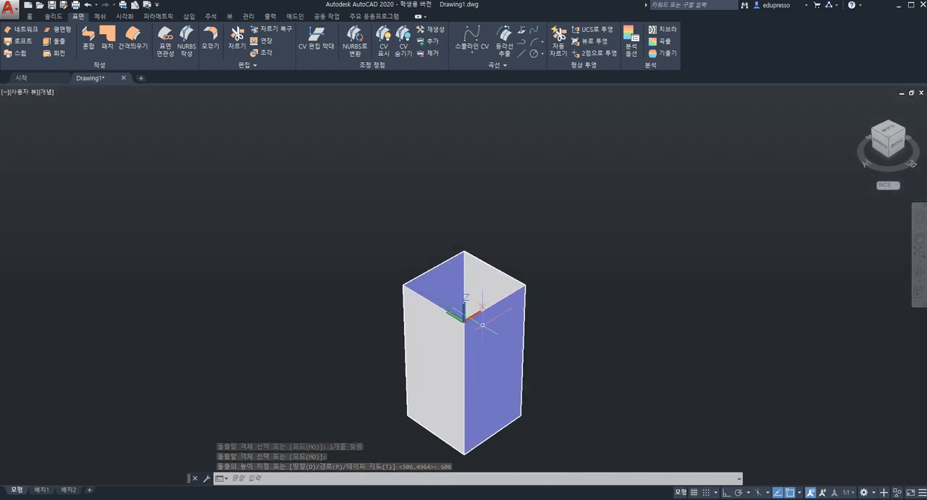
scroll(490, 330, down, 3)
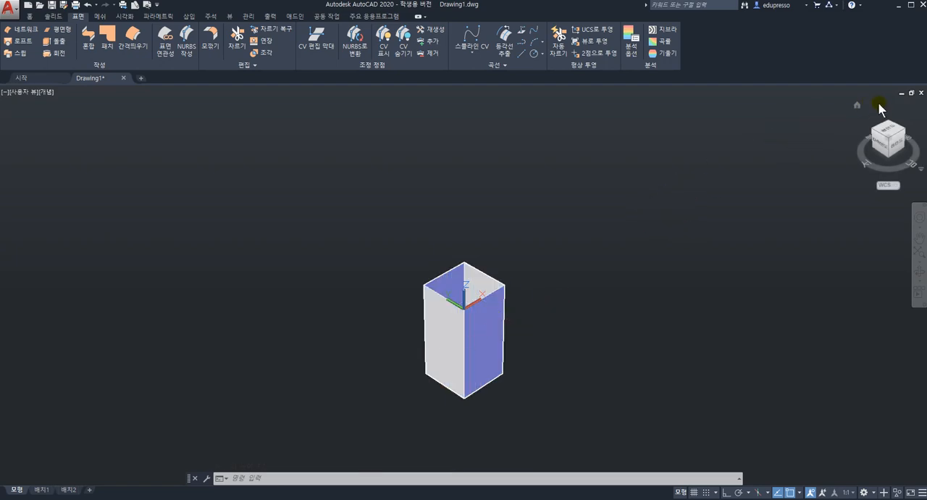
scroll(509, 306, up, 4)
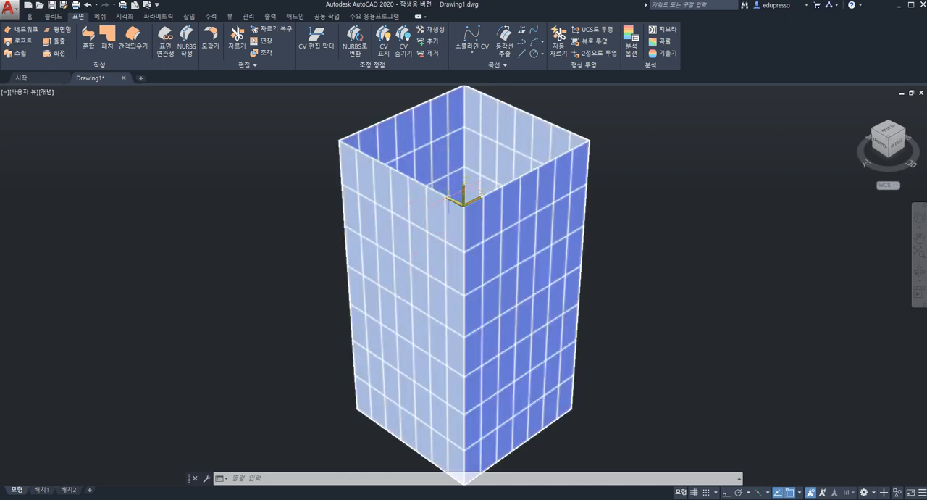
Reorient the UCS so its Y axis points straight down the box's near vertical edge, with Ortho on
click(458, 200)
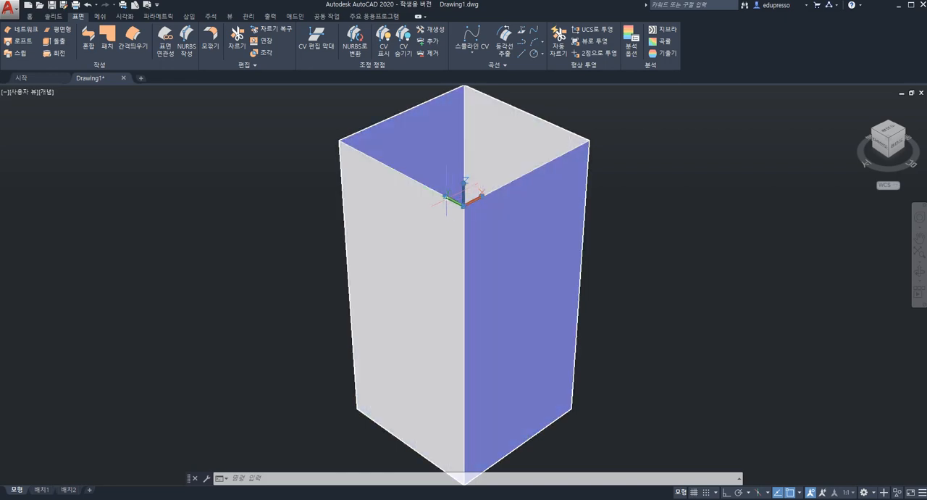
click(446, 197)
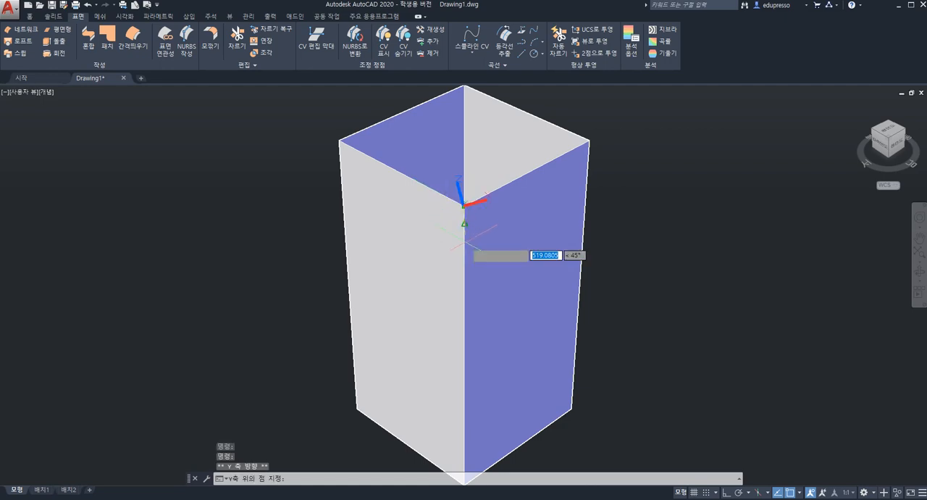
key(F8)
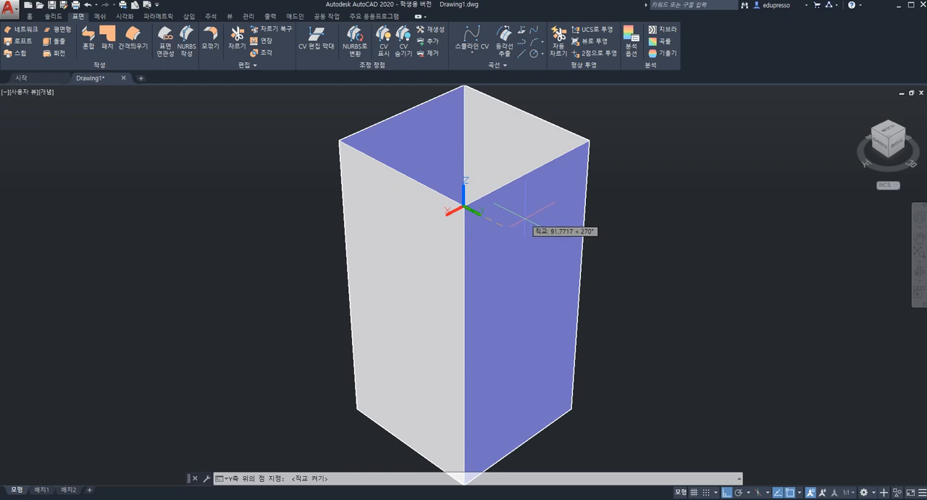
click(477, 240)
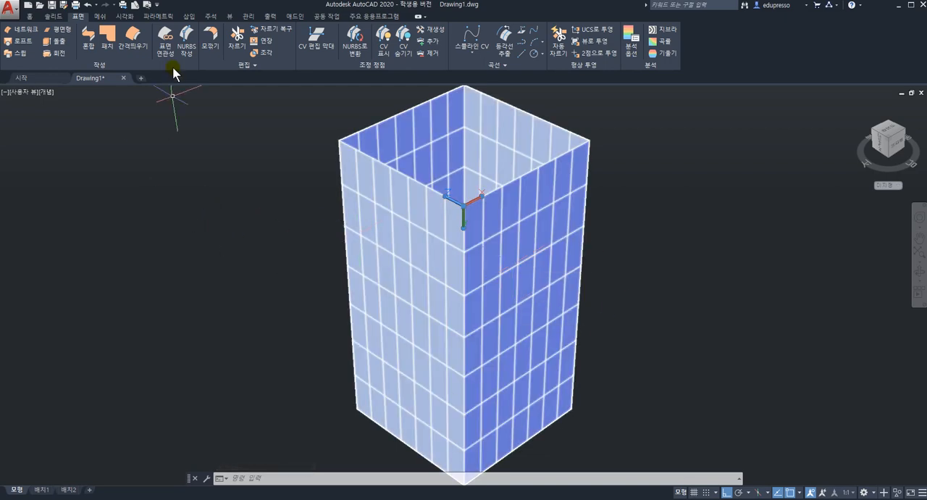
click(29, 18)
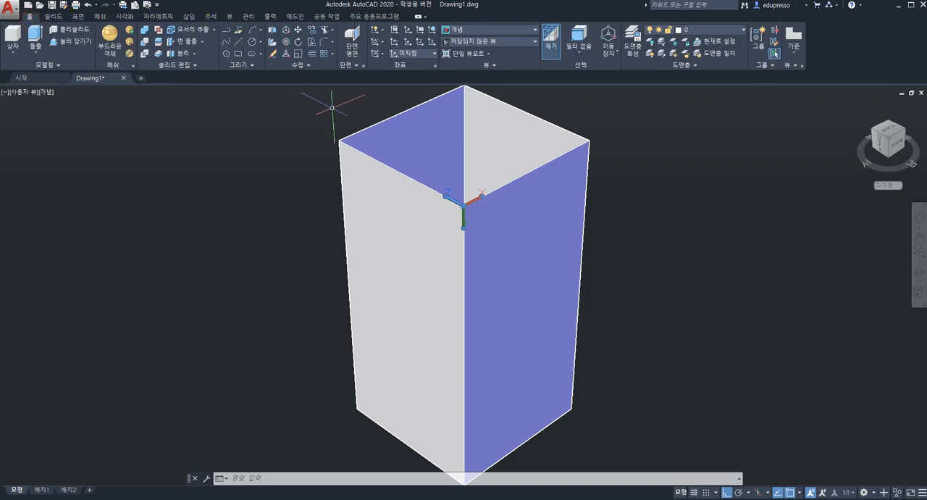
click(227, 32)
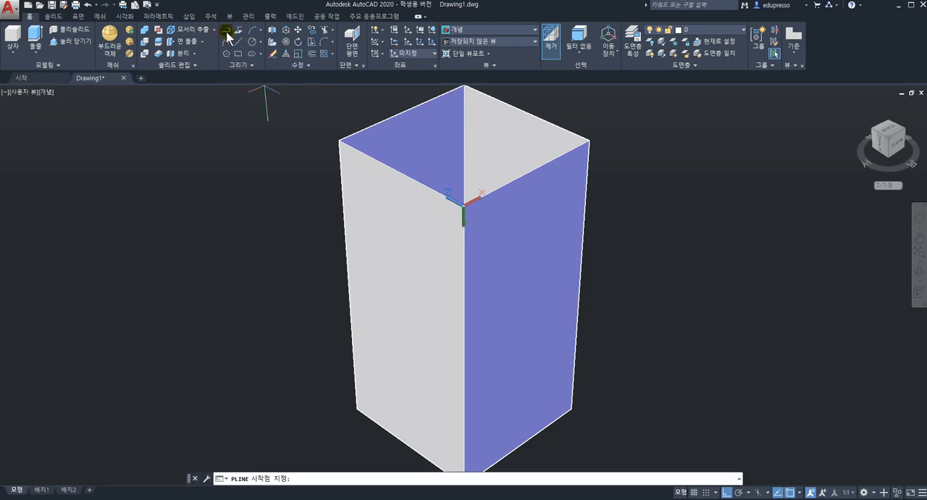
click(676, 250)
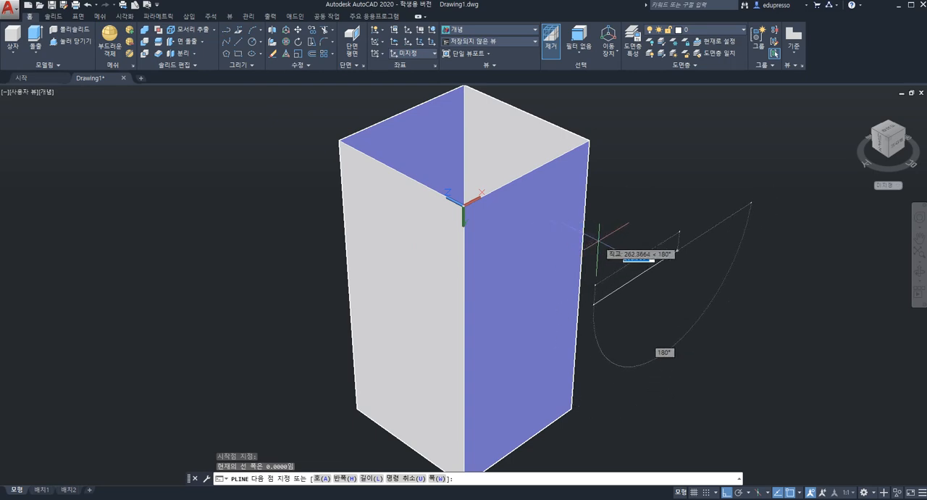
key(F8)
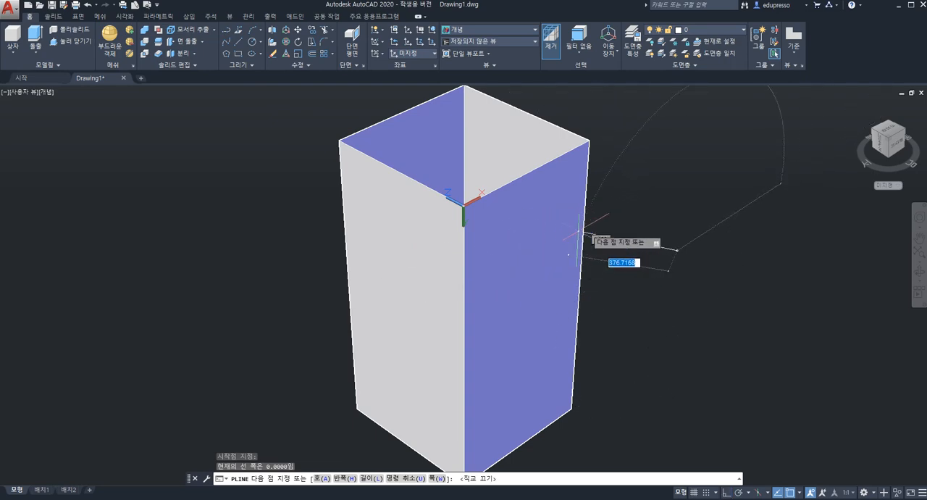
click(612, 214)
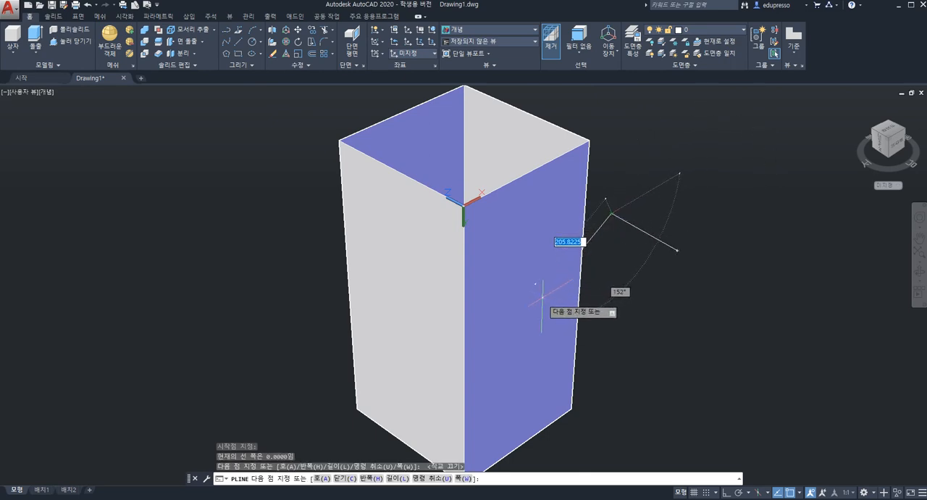
click(584, 246)
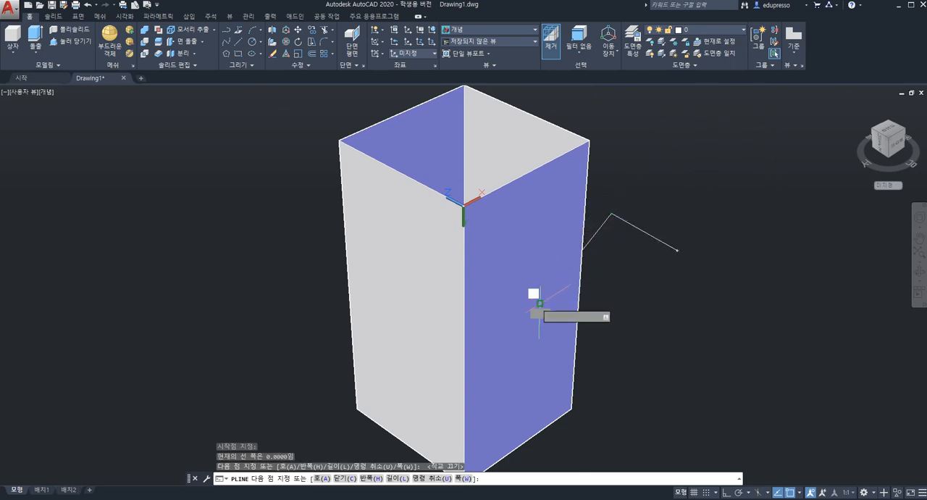
click(314, 250)
shift+middle_drag(536, 269, 503, 253)
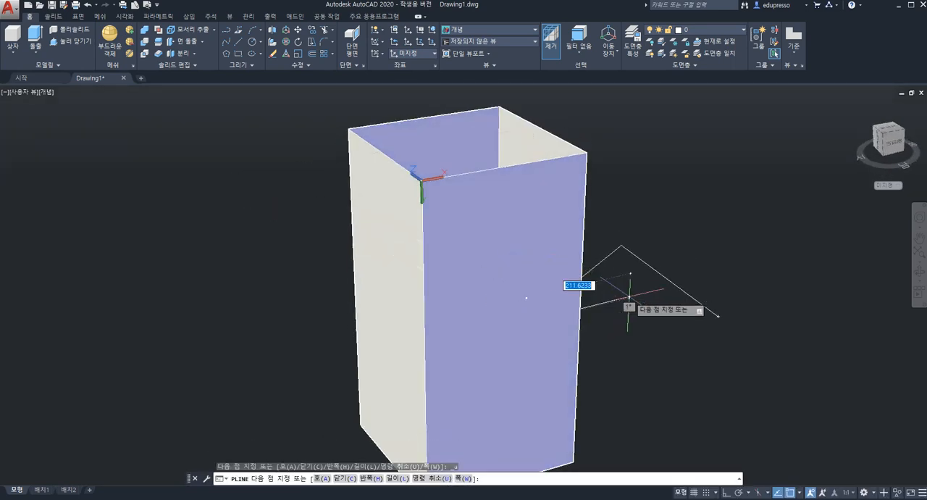
key(ctrl+z)
key(ctrl+z)
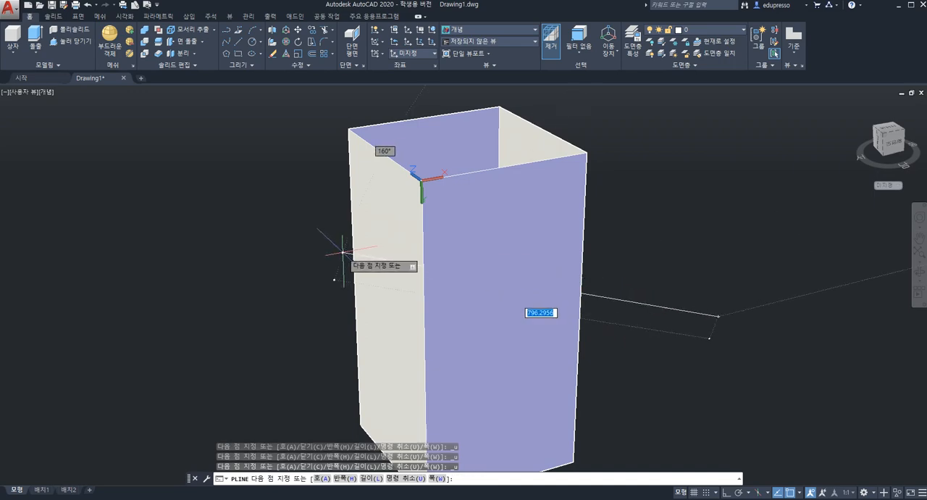
key(ctrl+z)
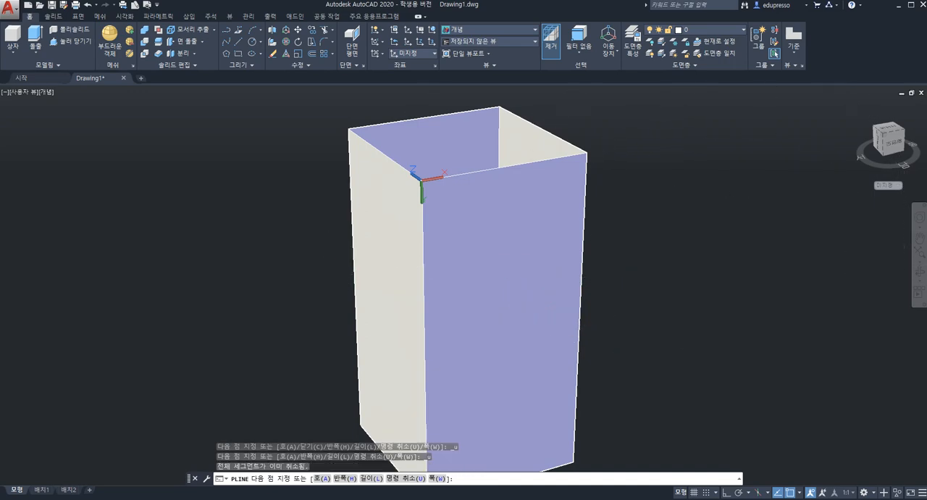
key(Escape)
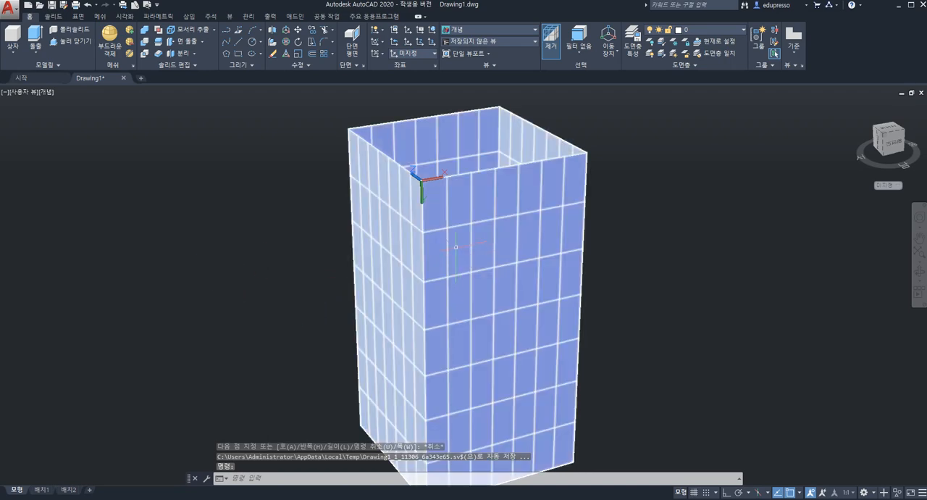
Draw an open four-segment zigzag polyline on the current UCS plane, running past both sides of the box's front face
middle_click(456, 247)
middle_click(456, 247)
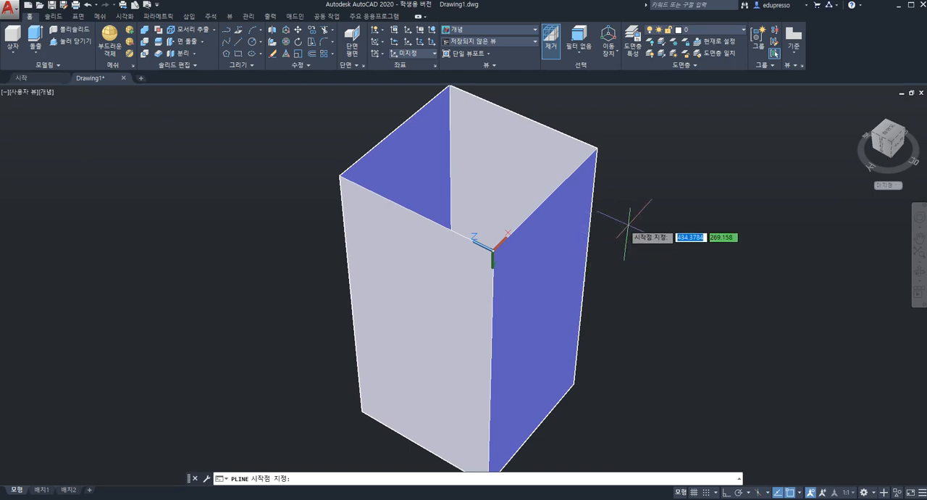
click(659, 215)
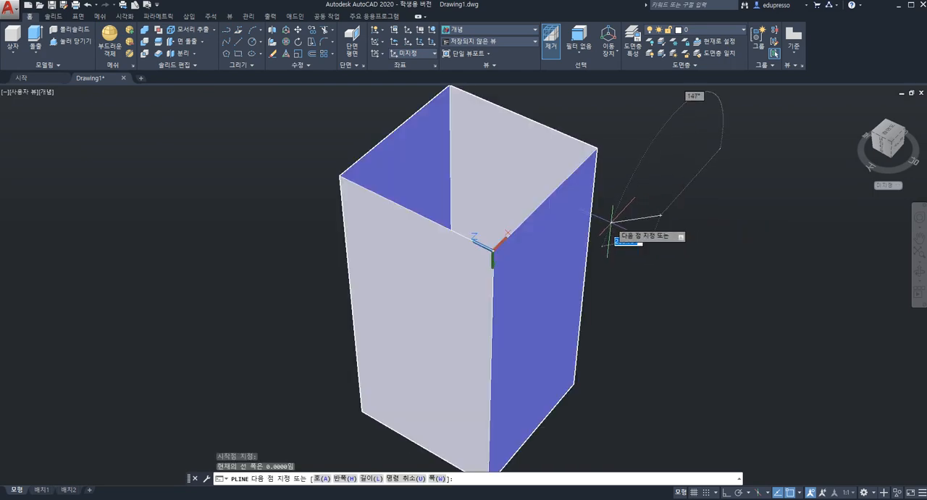
click(612, 212)
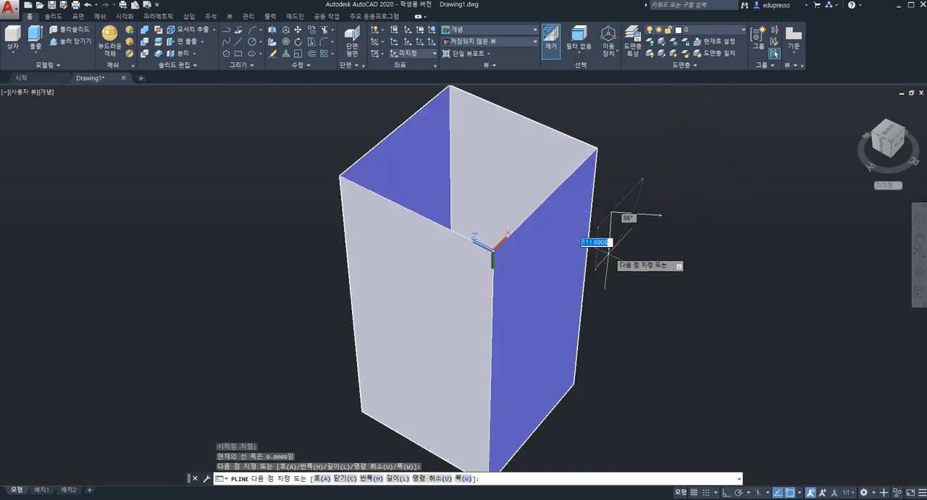
click(599, 267)
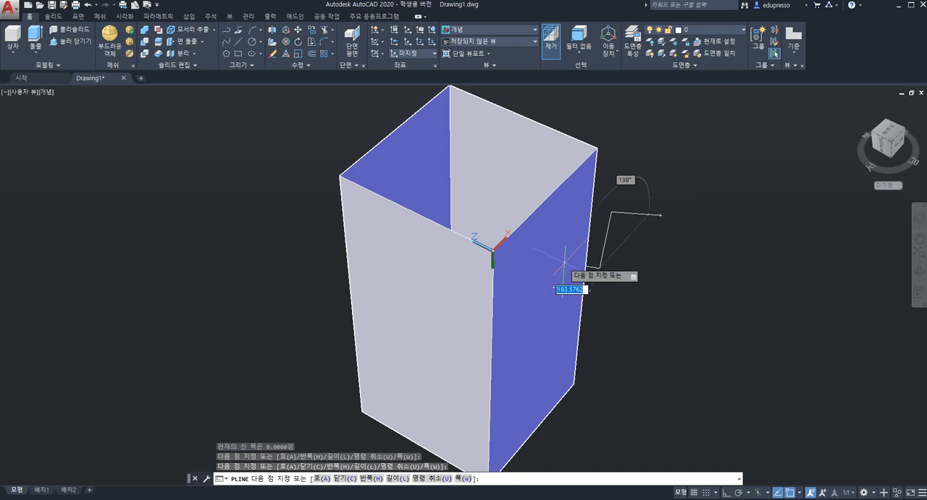
click(514, 249)
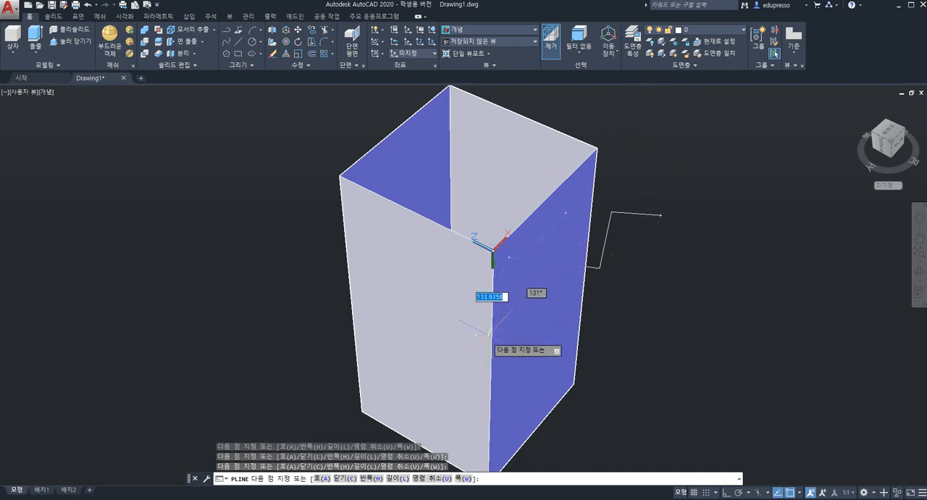
click(417, 401)
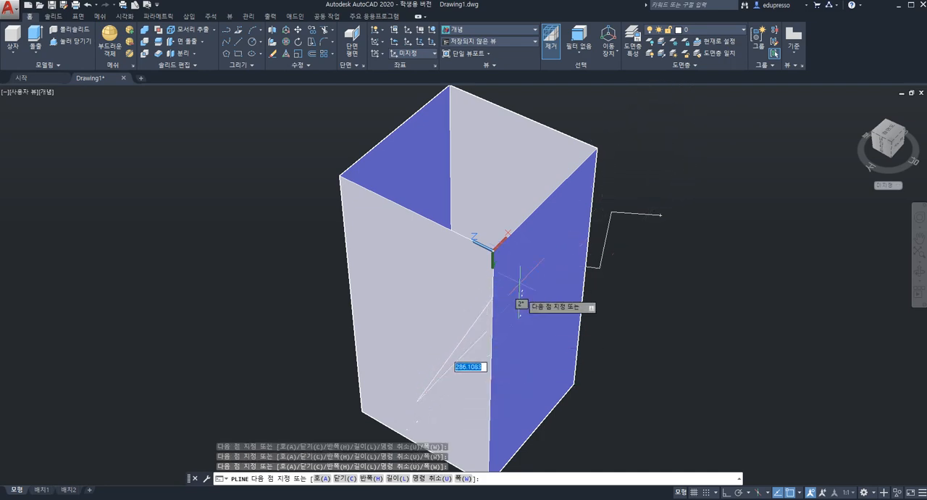
shift+middle_drag(521, 261, 427, 244)
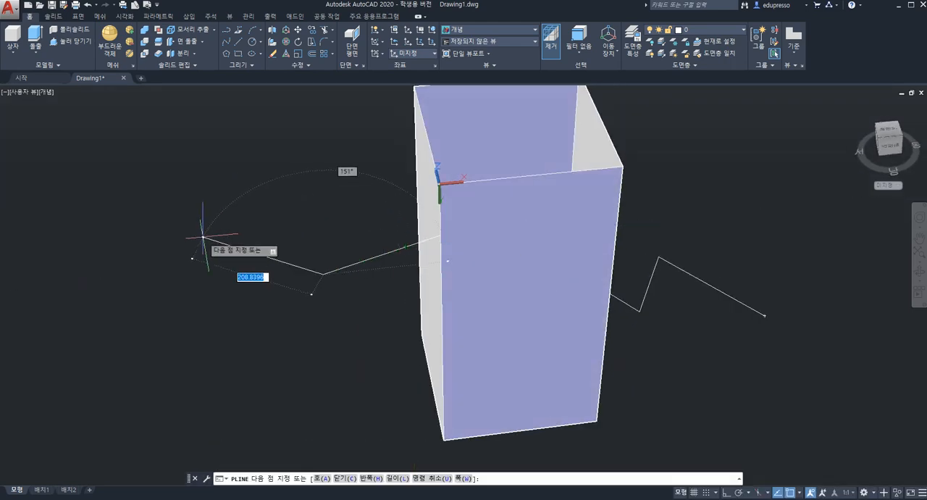
key(Escape)
Move the zigzag polyline about 73 outward from the box's front face, and restore the home view
shift+middle_drag(557, 278, 430, 307)
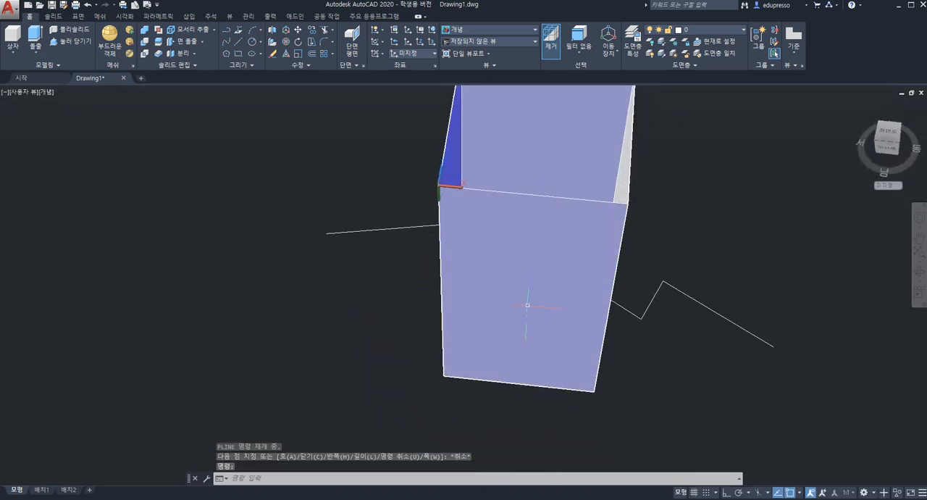
click(696, 301)
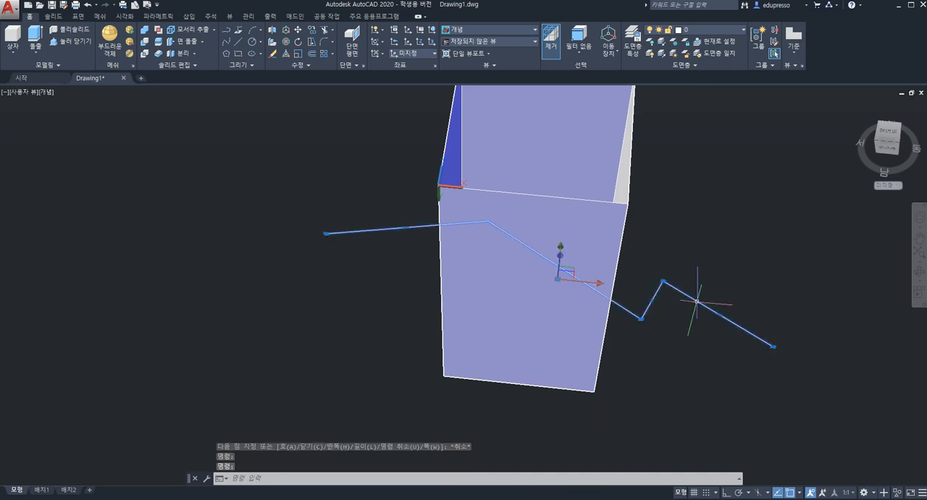
mouse_move(547, 253)
shift+middle_down()
mouse_move(578, 263)
mouse_move(556, 269)
mouse_move(551, 260)
shift+middle_up()
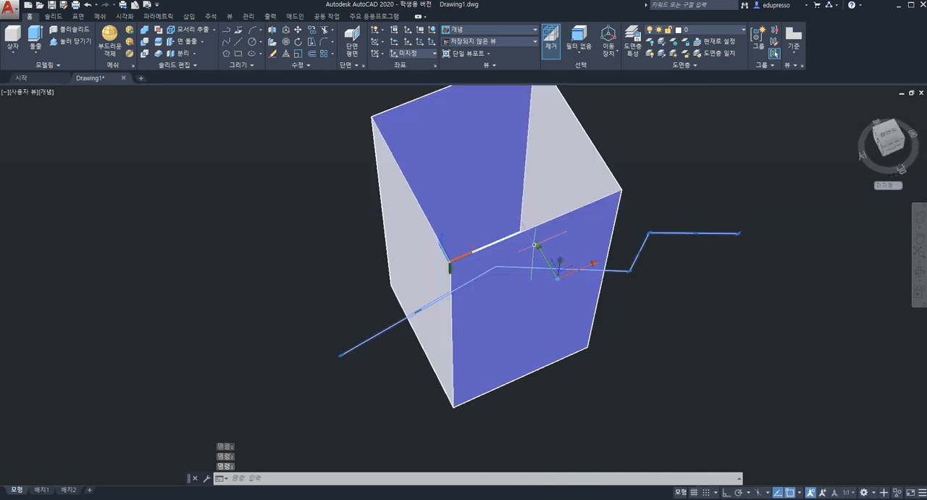
click(544, 255)
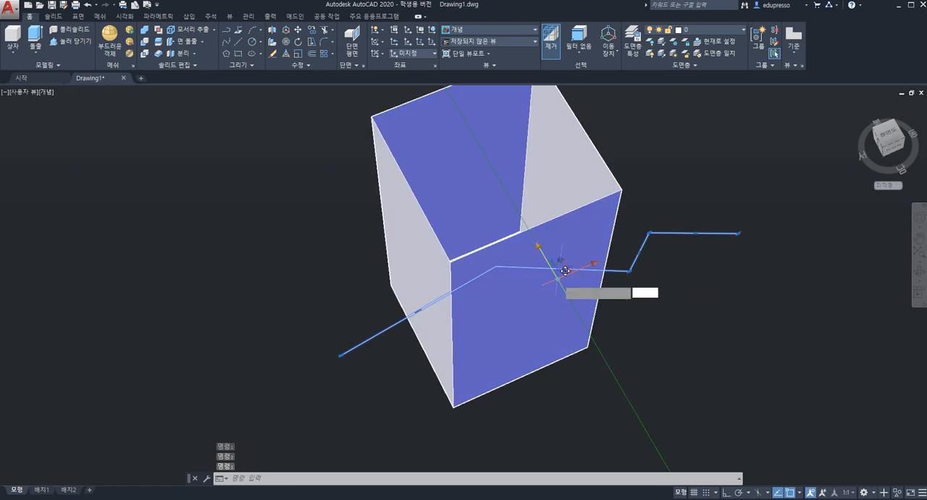
click(584, 307)
shift+middle_drag(550, 298, 488, 265)
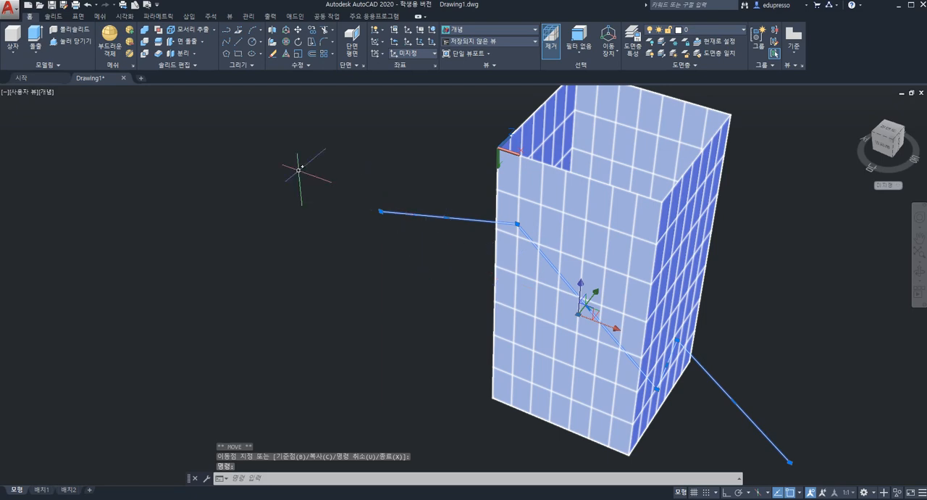
key(Escape)
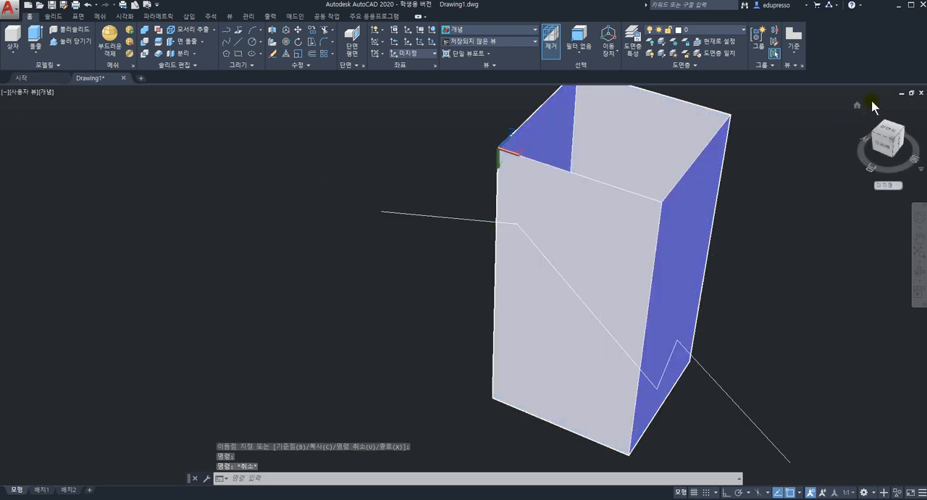
click(856, 106)
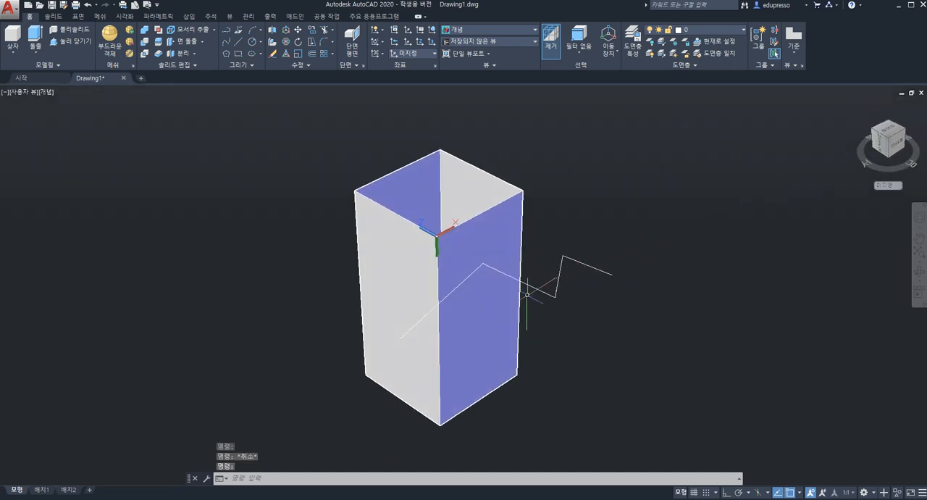
Try extruding the zigzag polyline as a surface through the box, and undo the extrusion
click(79, 16)
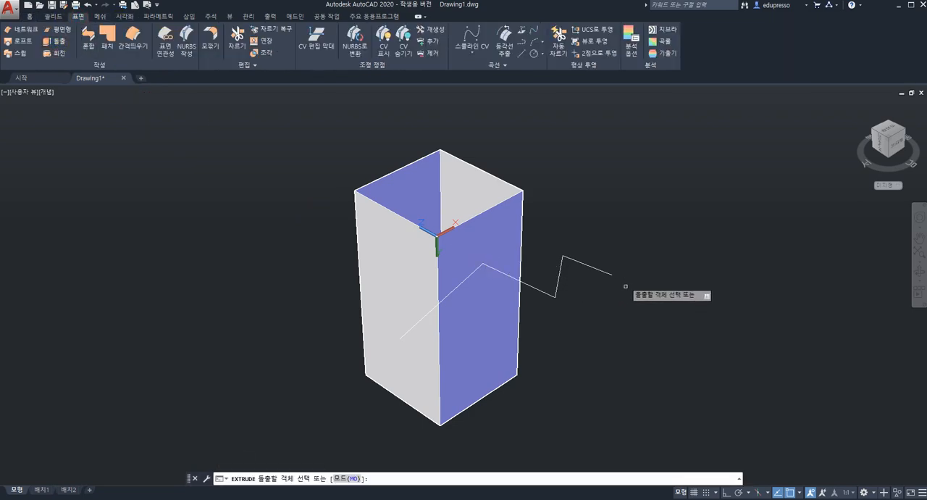
click(604, 272)
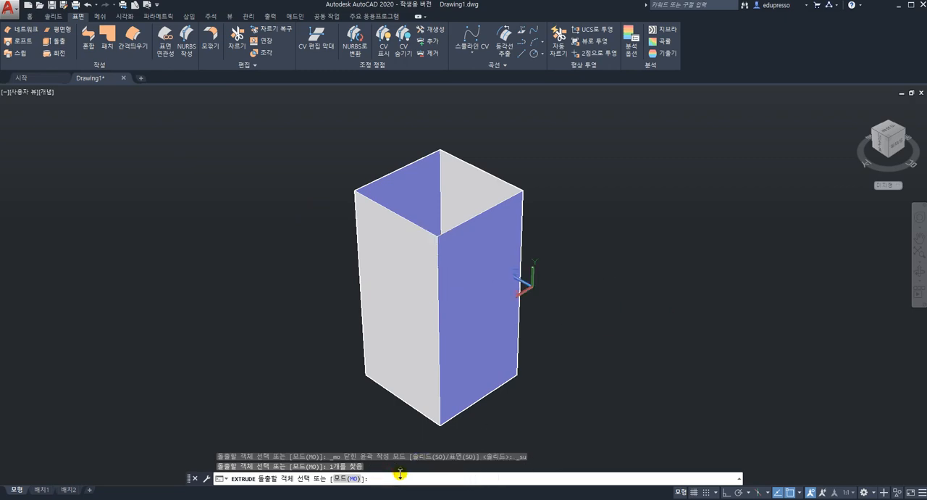
key(Return)
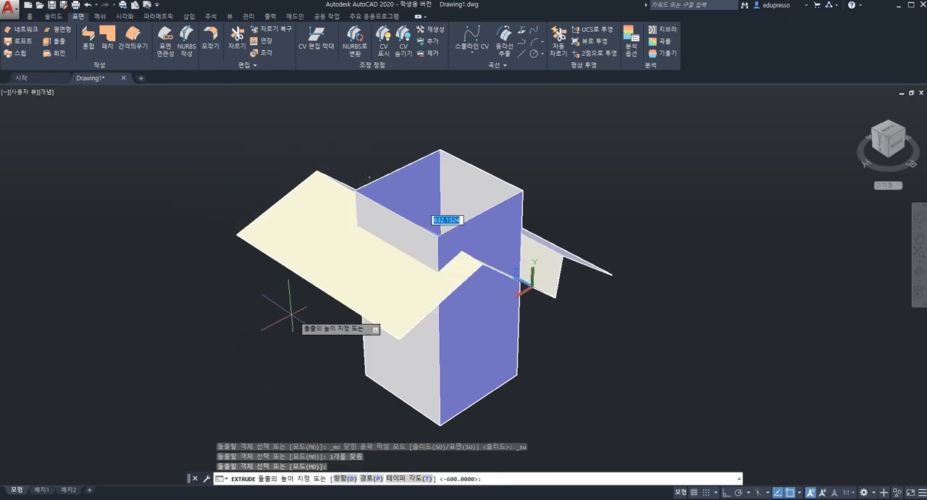
click(321, 322)
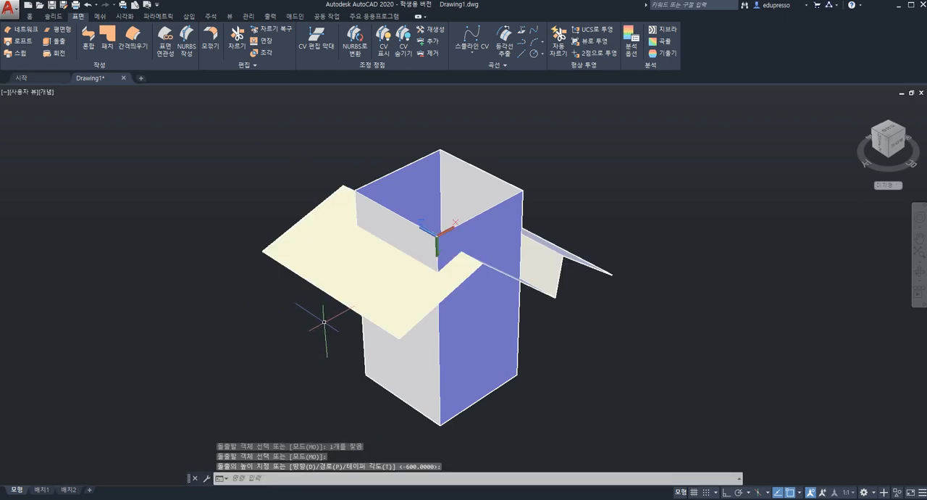
key(ctrl+z)
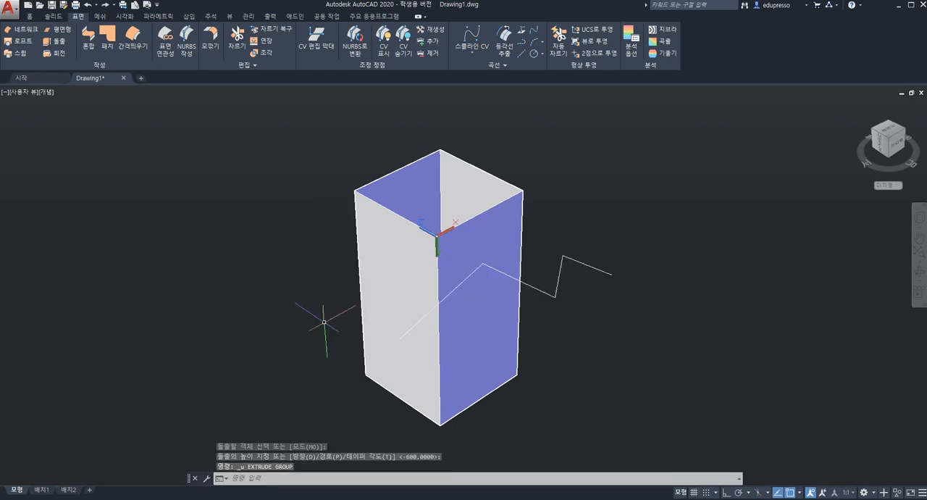
Copy the zigzag polyline once straight down the box's height, keeping the original in place
click(560, 272)
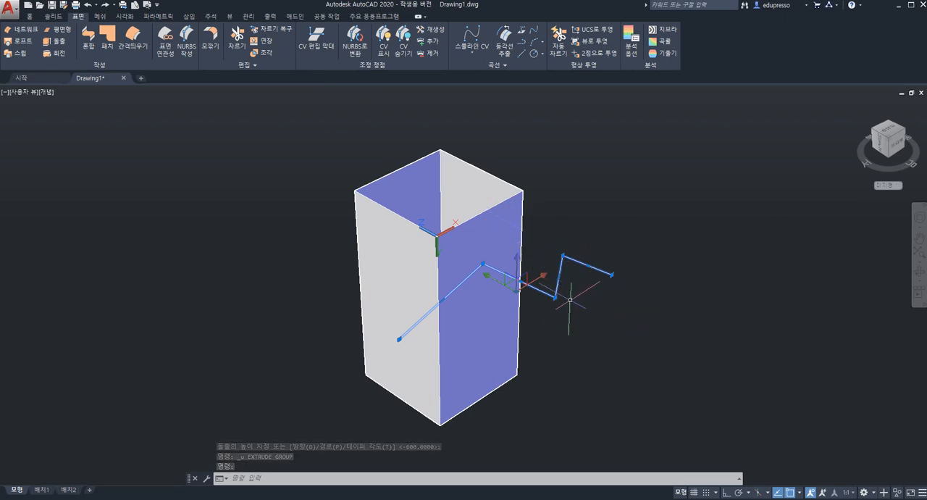
click(520, 260)
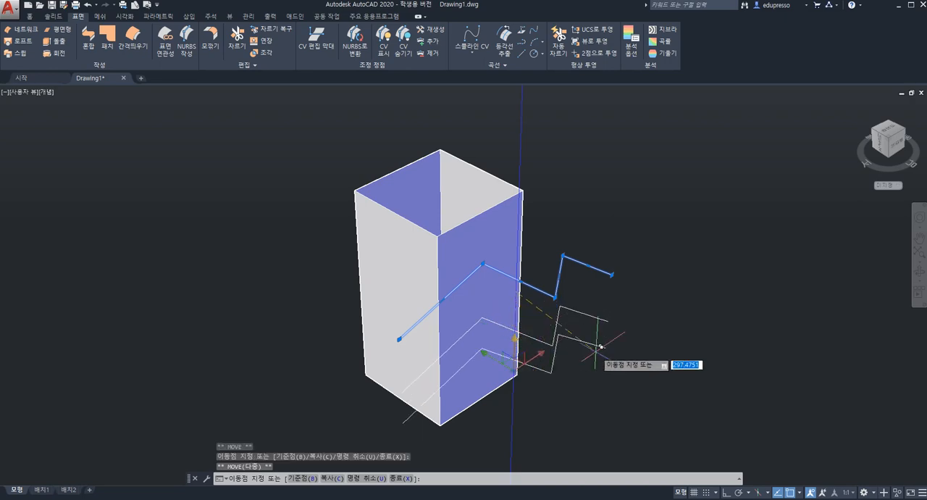
key(Escape)
shift+middle_drag(566, 313, 650, 356)
key(Escape)
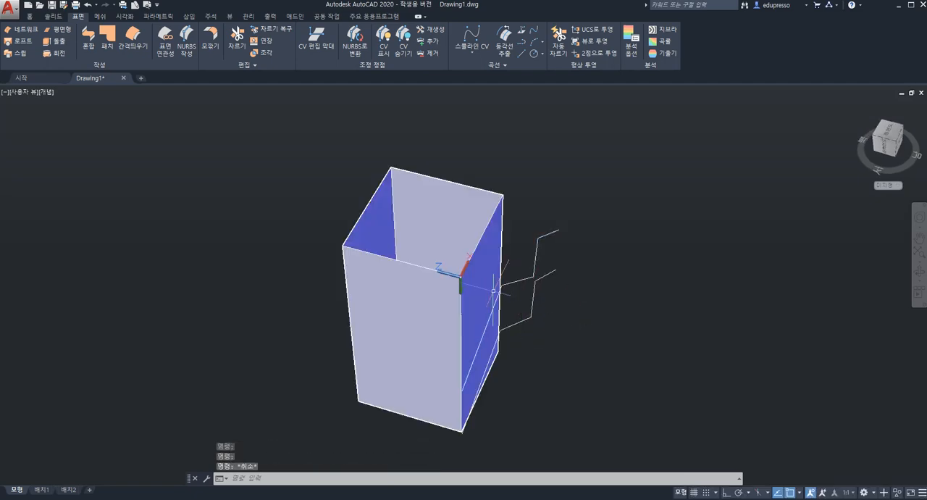
shift+middle_drag(493, 291, 397, 310)
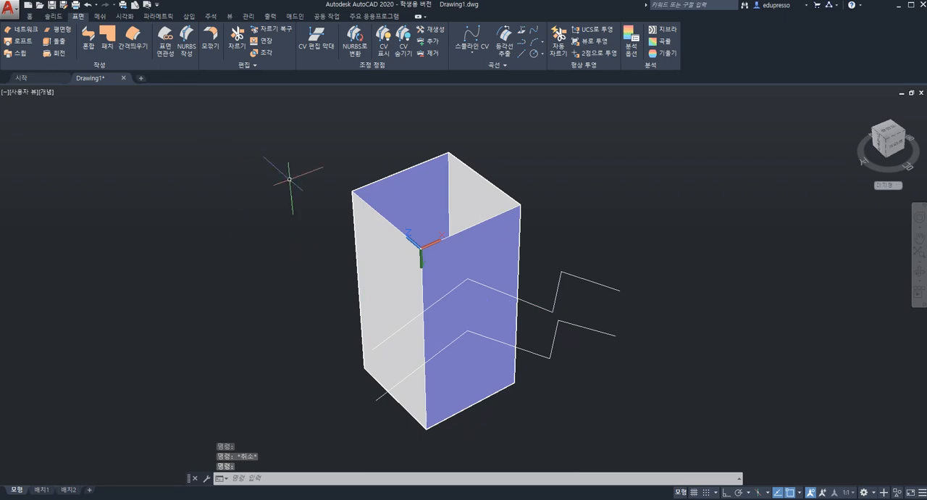
Extrude both zigzag polylines together as surfaces running through the box and past its back face
click(59, 44)
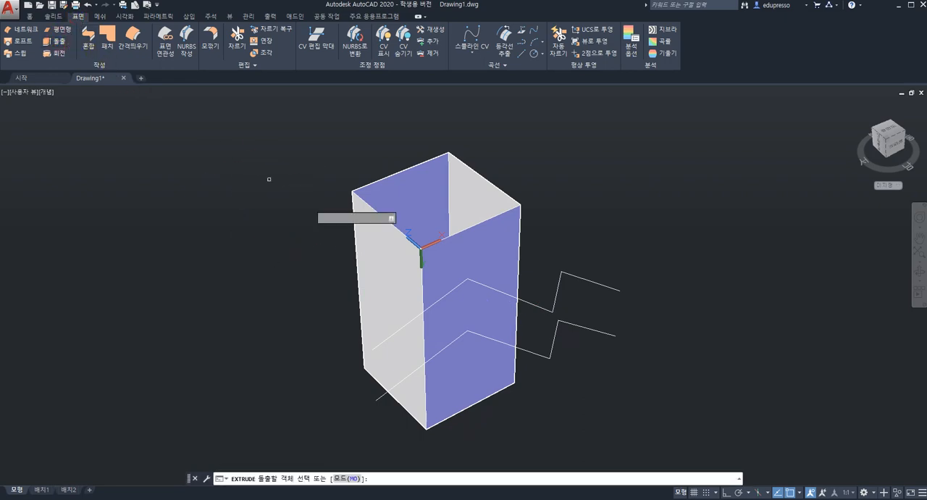
click(633, 366)
click(565, 254)
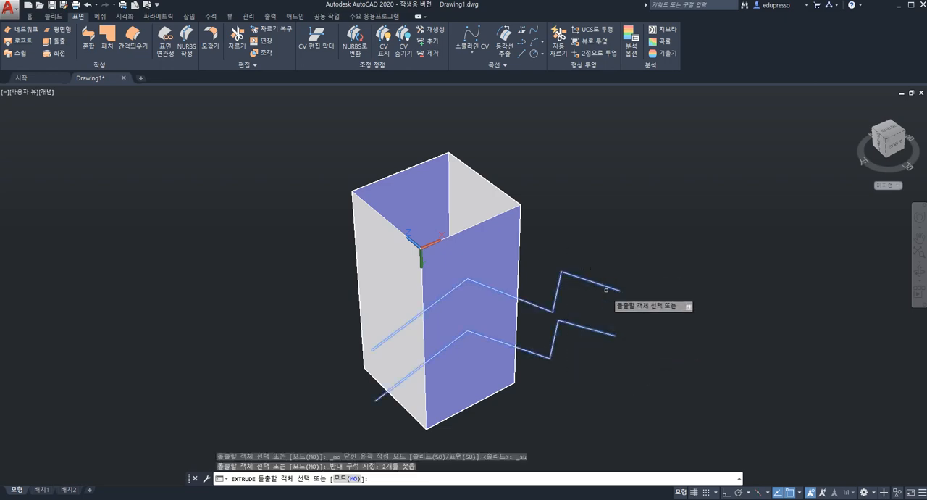
key(Return)
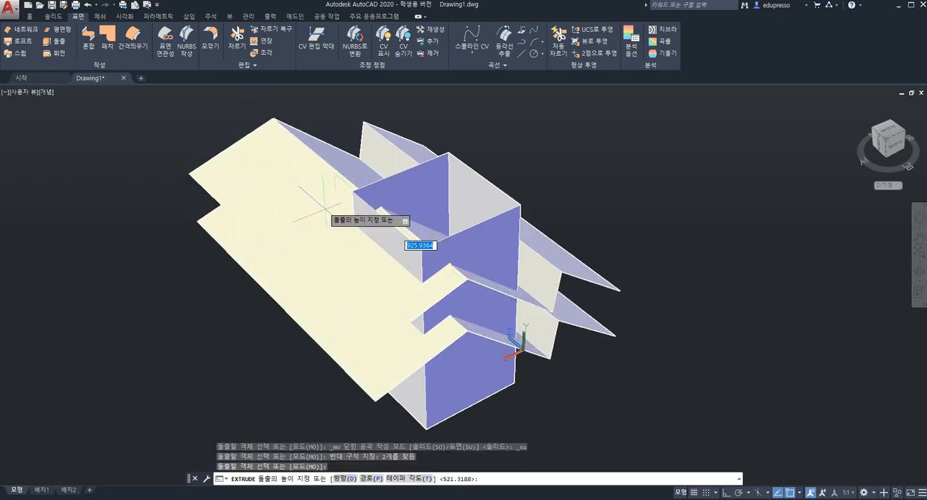
click(424, 243)
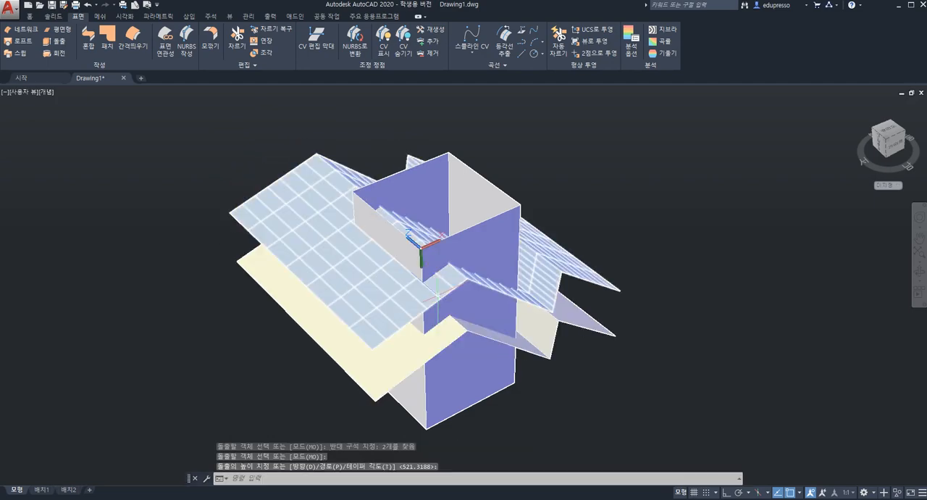
key(Return)
Sculpt the box surfaces and both zigzag surfaces into one closed solid with SURFSCULPT
shift+middle_drag(544, 282, 575, 253)
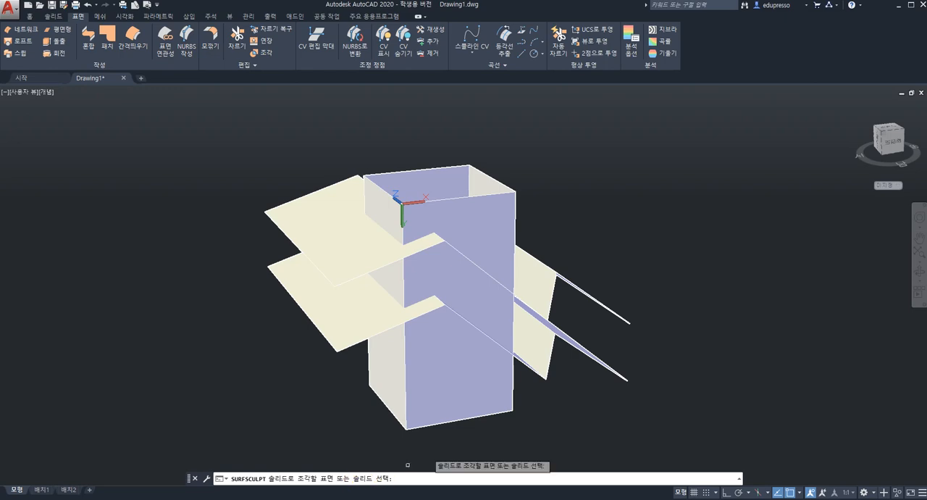
scroll(459, 284, down, 3)
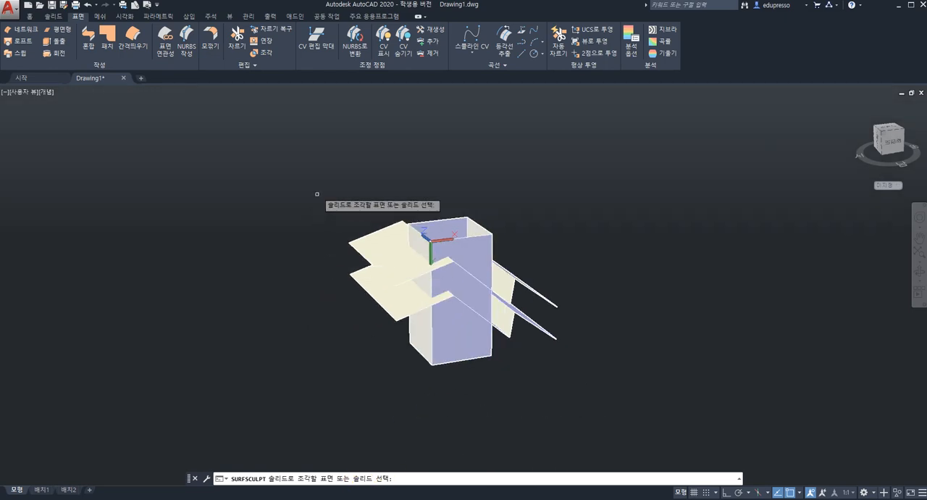
click(321, 165)
click(614, 434)
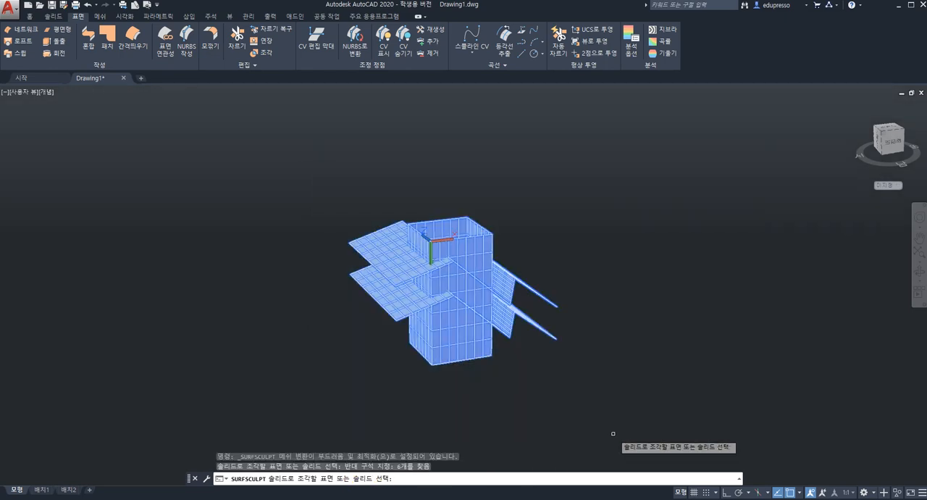
key(Return)
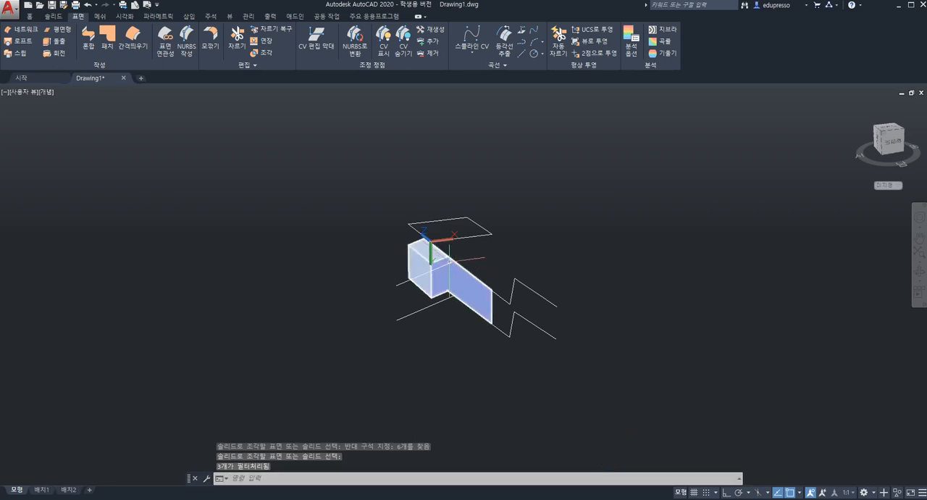
shift+middle_drag(454, 292, 430, 246)
shift+middle_drag(417, 279, 420, 312)
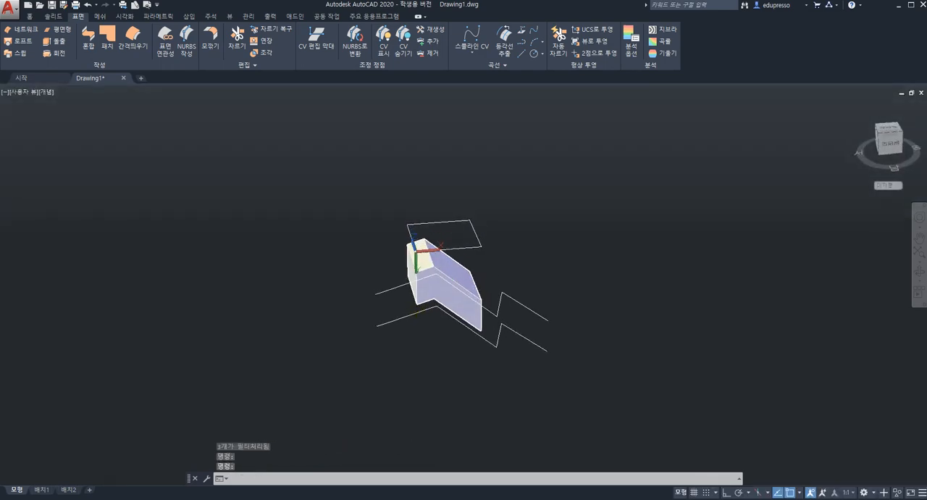
click(531, 268)
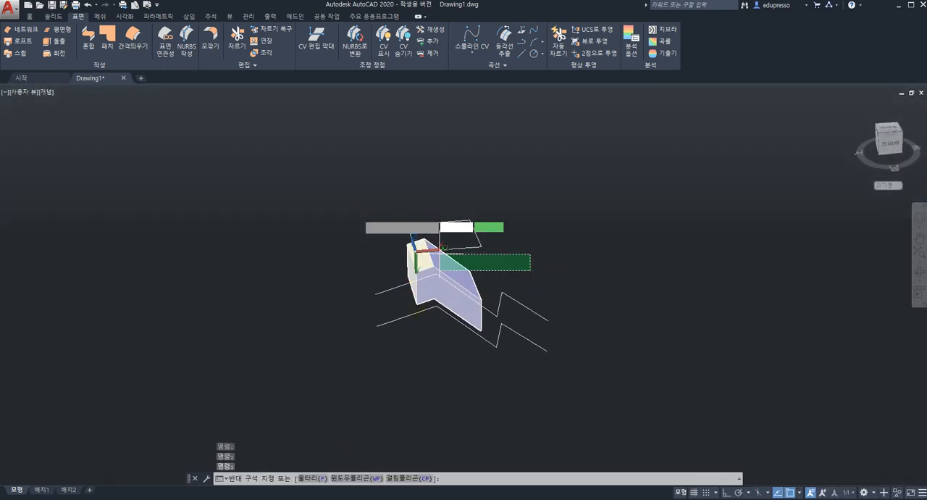
click(345, 179)
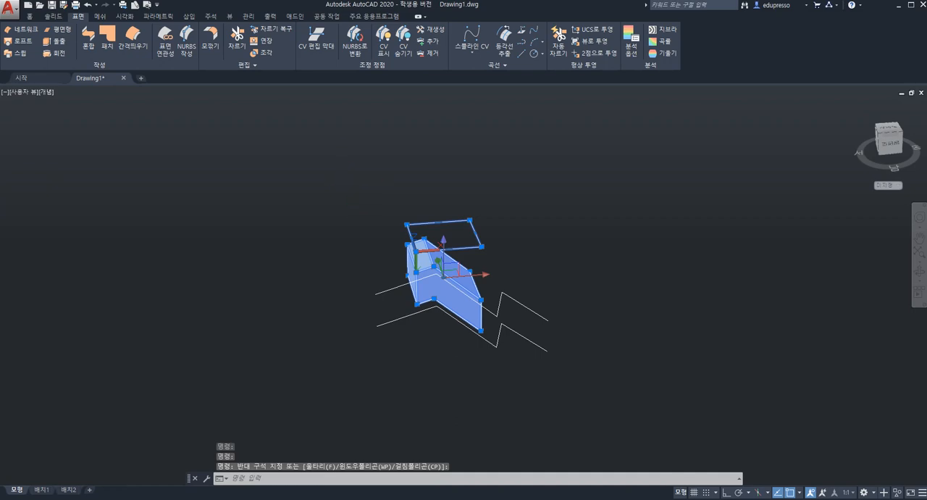
key(Escape)
Erase the two leftover zigzag polylines and the rectangular outline above the sculpted solid
click(588, 375)
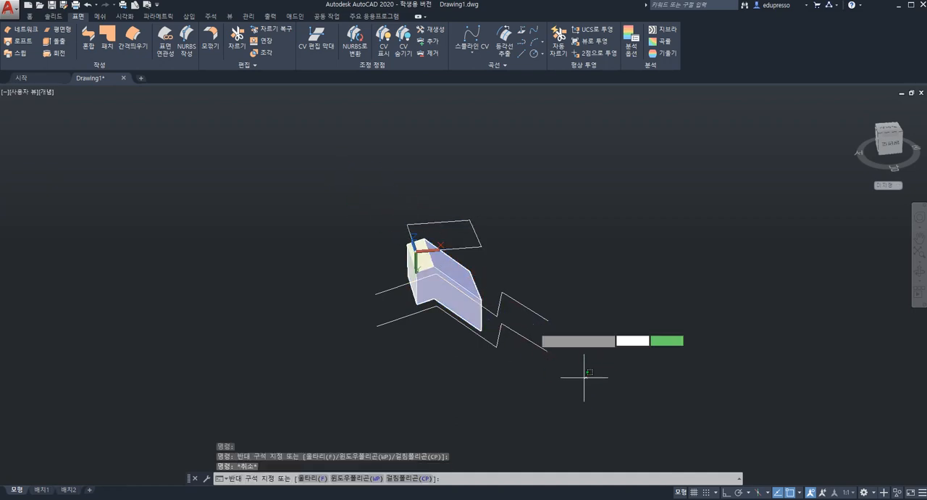
click(513, 270)
key(Delete)
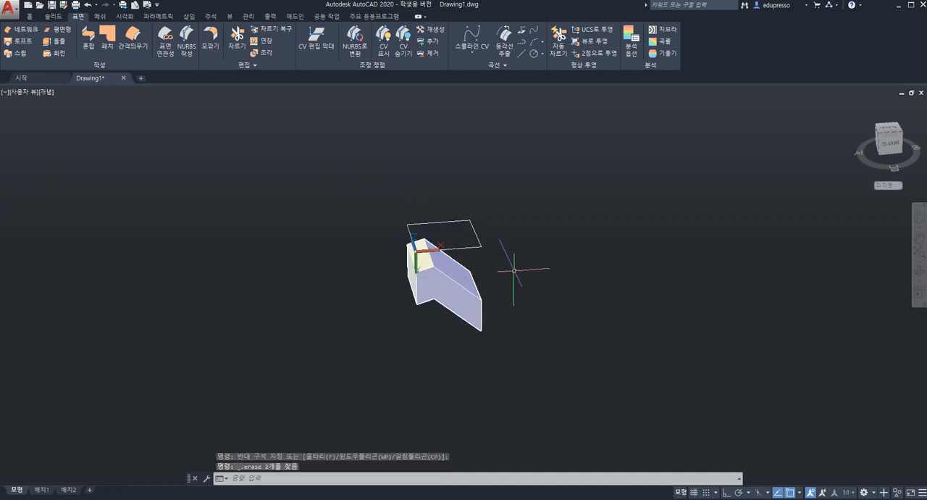
drag(505, 251, 443, 187)
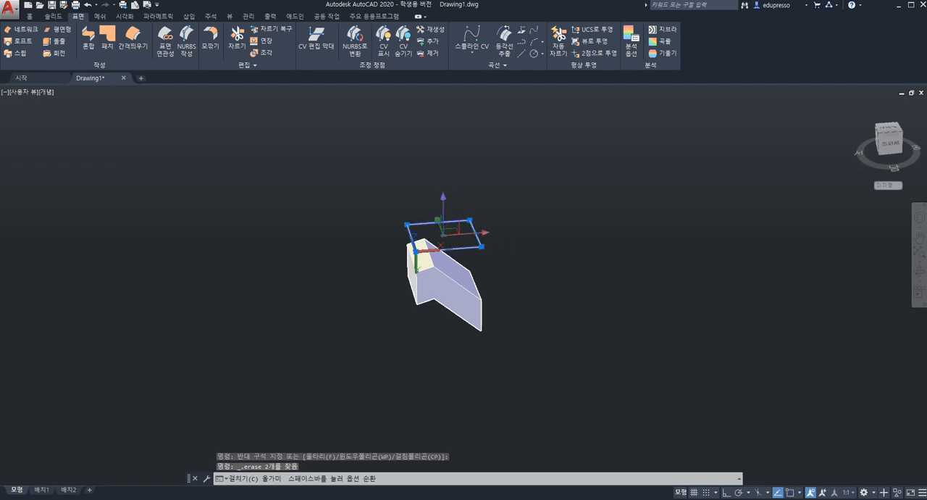
key(Delete)
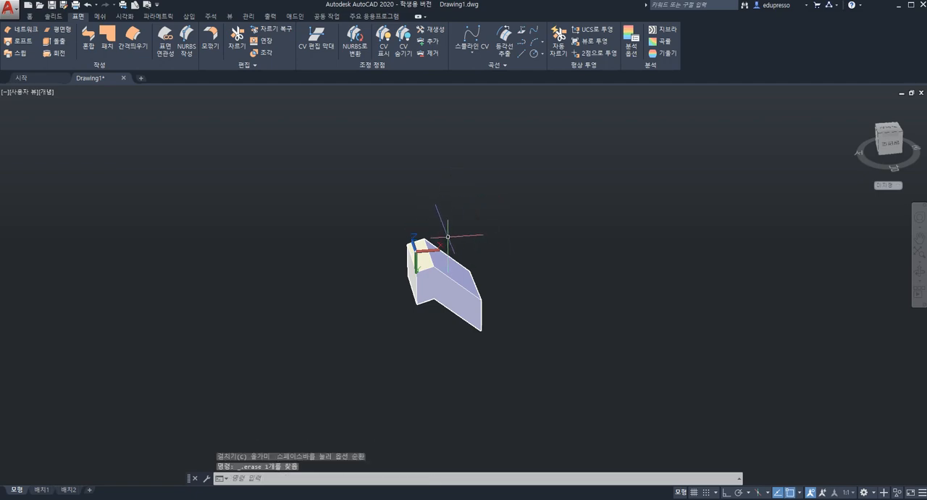
Check the sculpted solid's volume with the VOLUME (MASSPROP) query, without writing the analysis to a file
shift+middle_drag(448, 236, 515, 235)
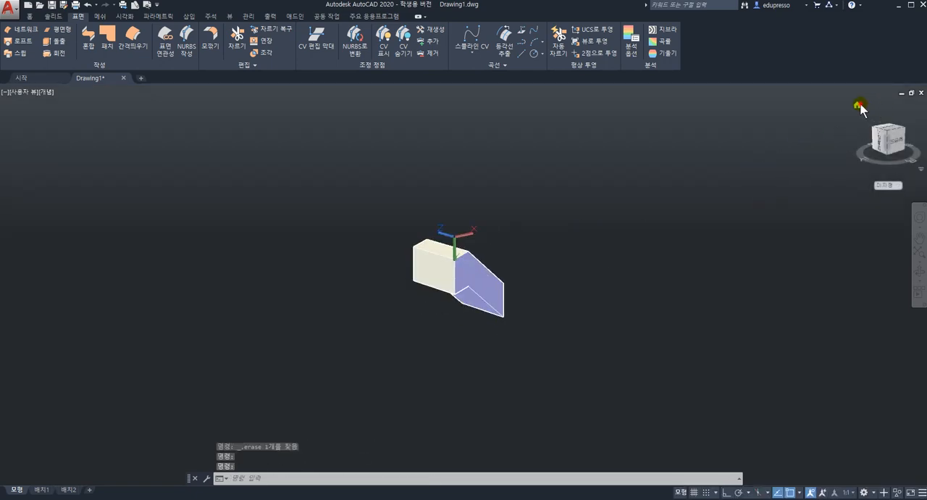
click(857, 105)
shift+middle_drag(587, 249, 524, 294)
middle_click(524, 294)
middle_click(524, 294)
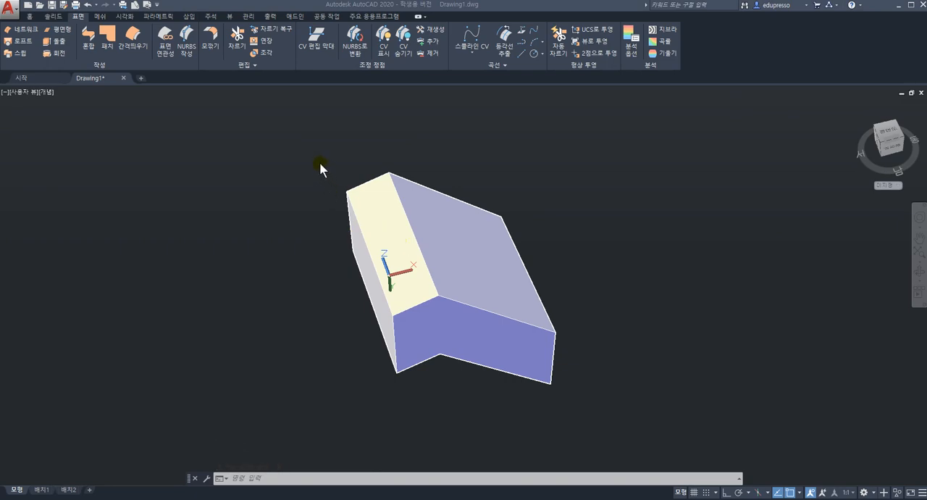
click(296, 475)
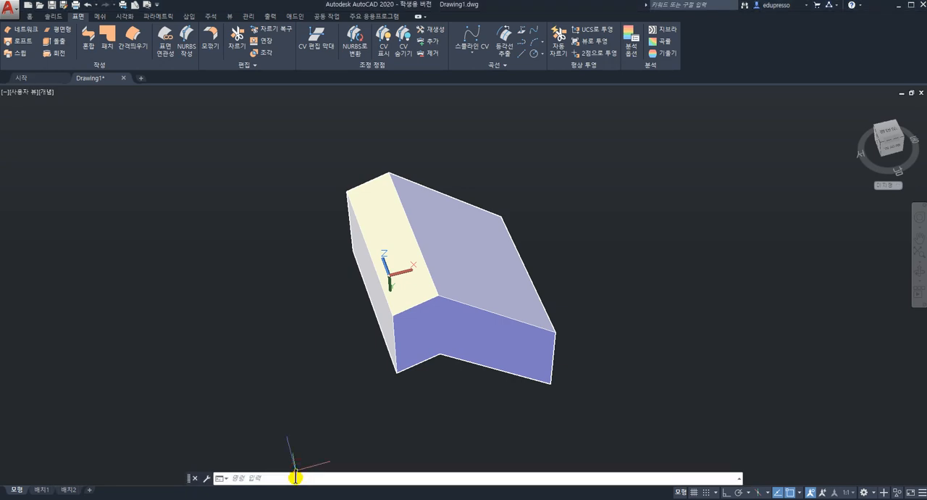
text(vol)
key(Return)
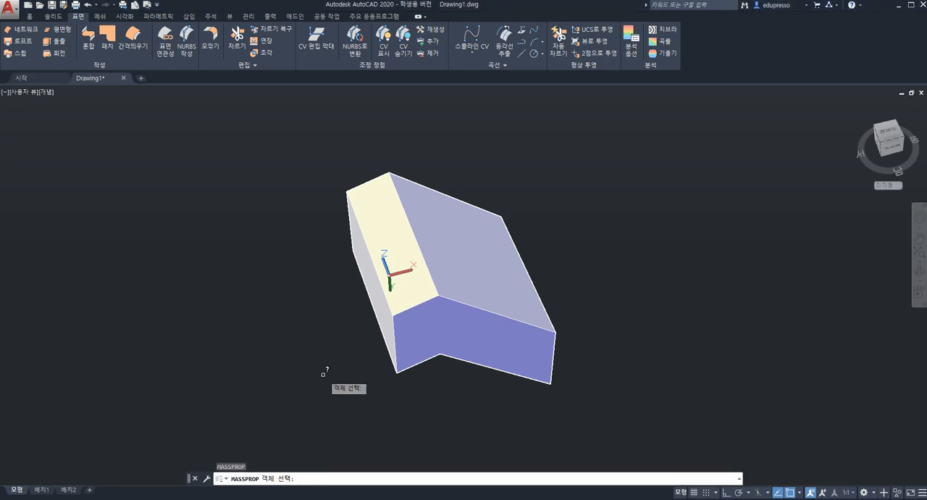
click(395, 260)
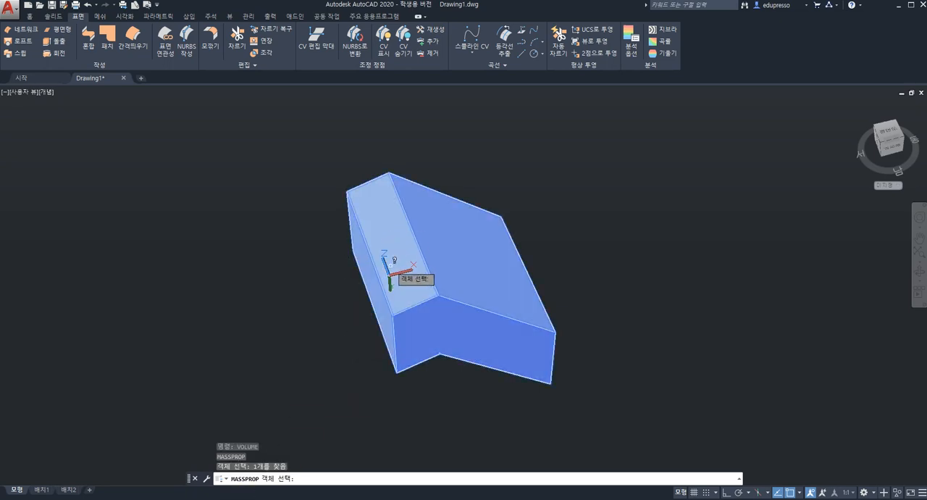
key(Return)
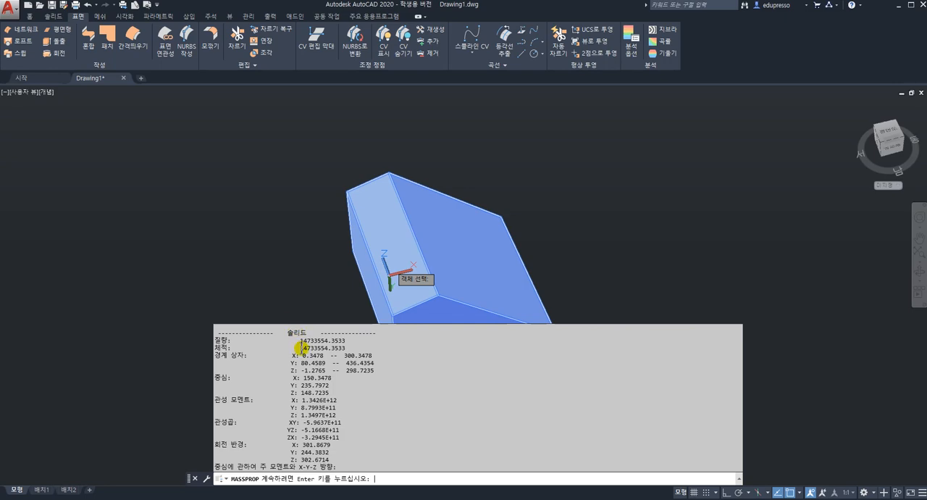
drag(301, 348, 355, 351)
click(551, 261)
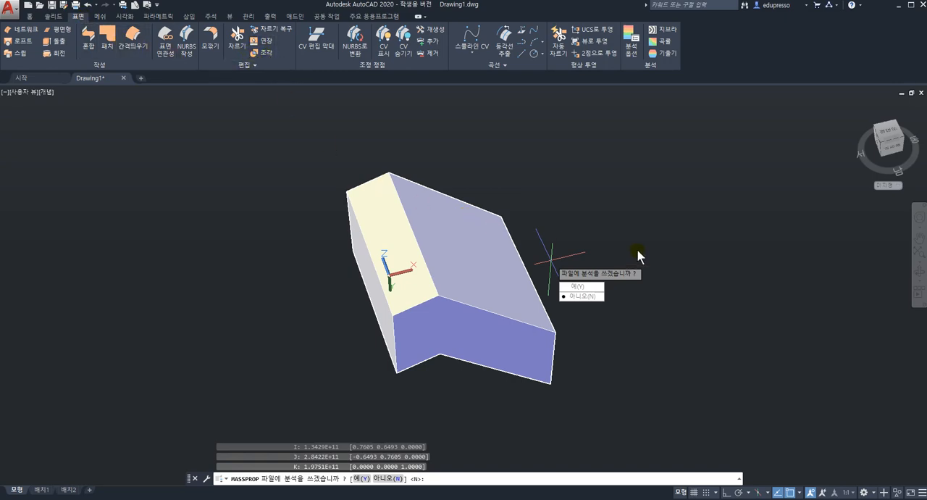
key(Return)
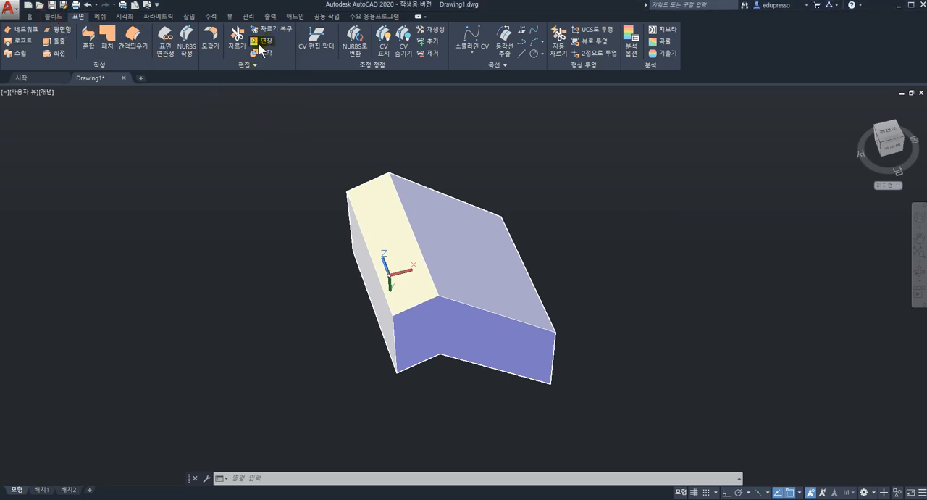
Bring up the solid modelling and editing tools
click(53, 16)
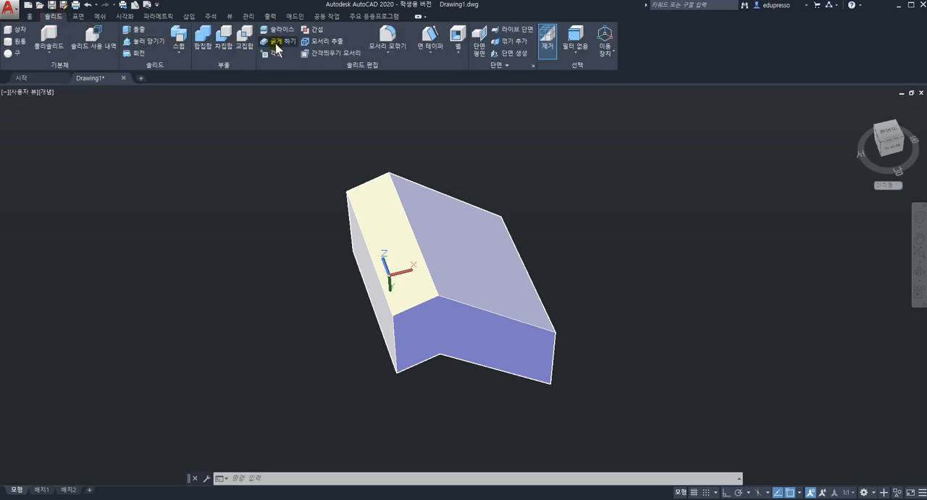